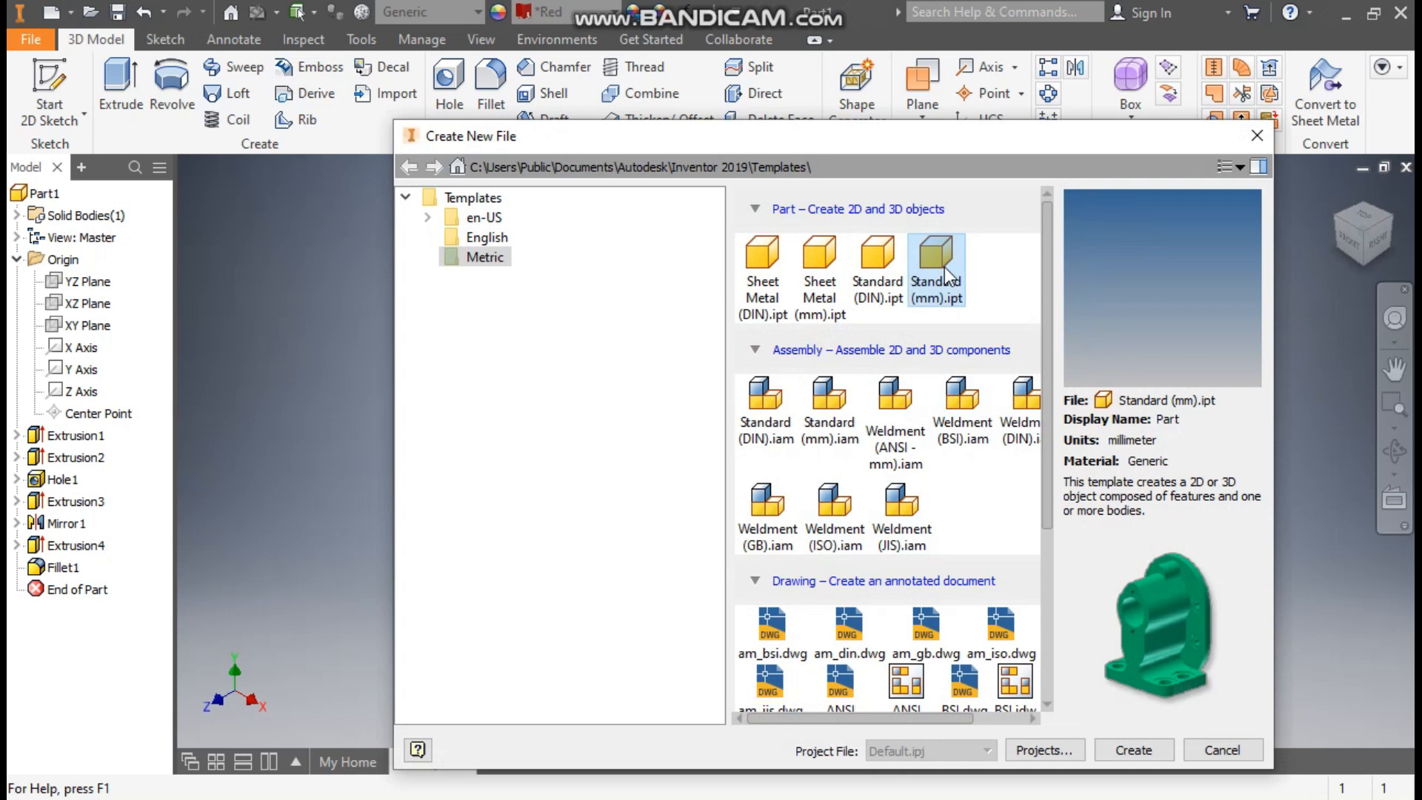
# Create a new part from the Standard (mm).ipt template and start a 2D sketch on the XZ plane
pyautogui.click(1148, 750)
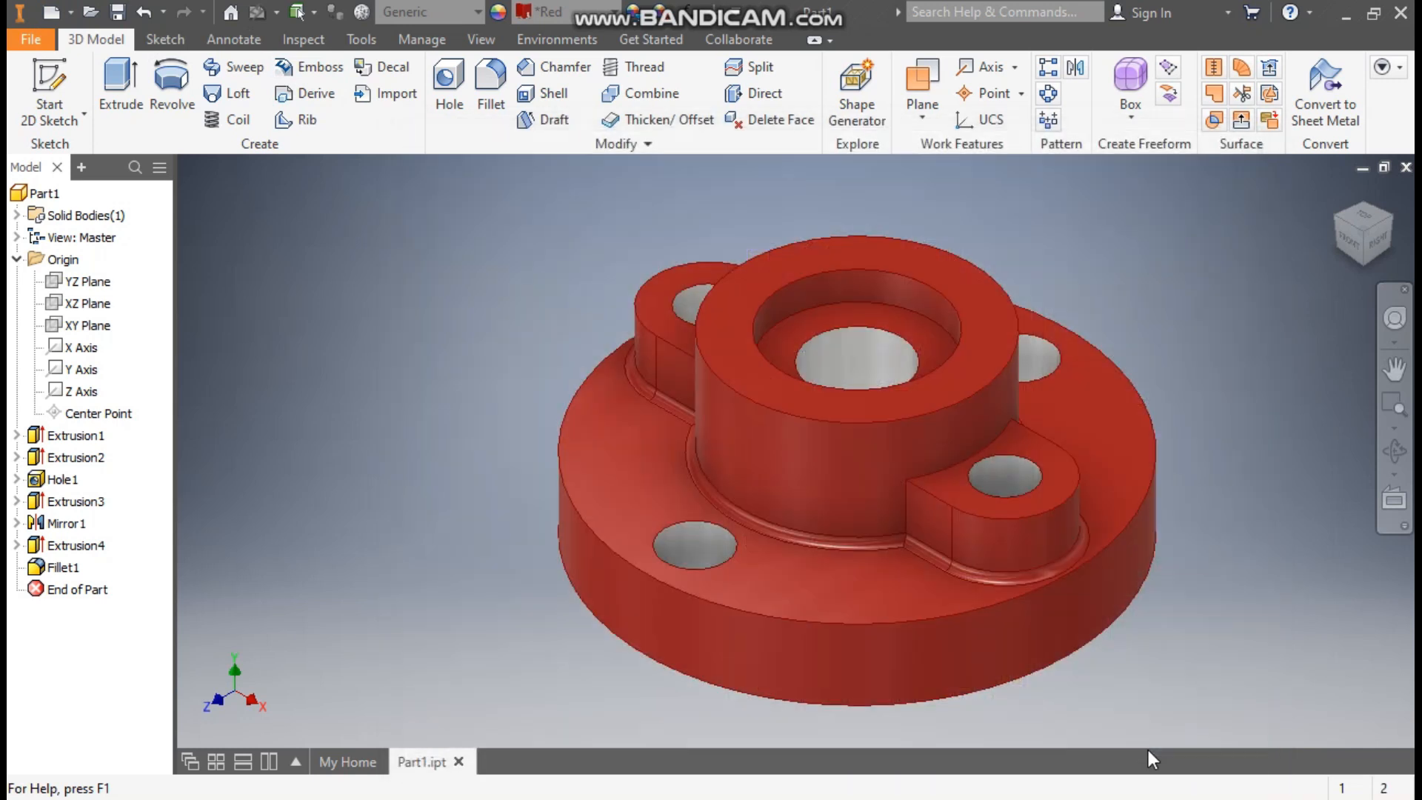
pyautogui.click(65, 88)
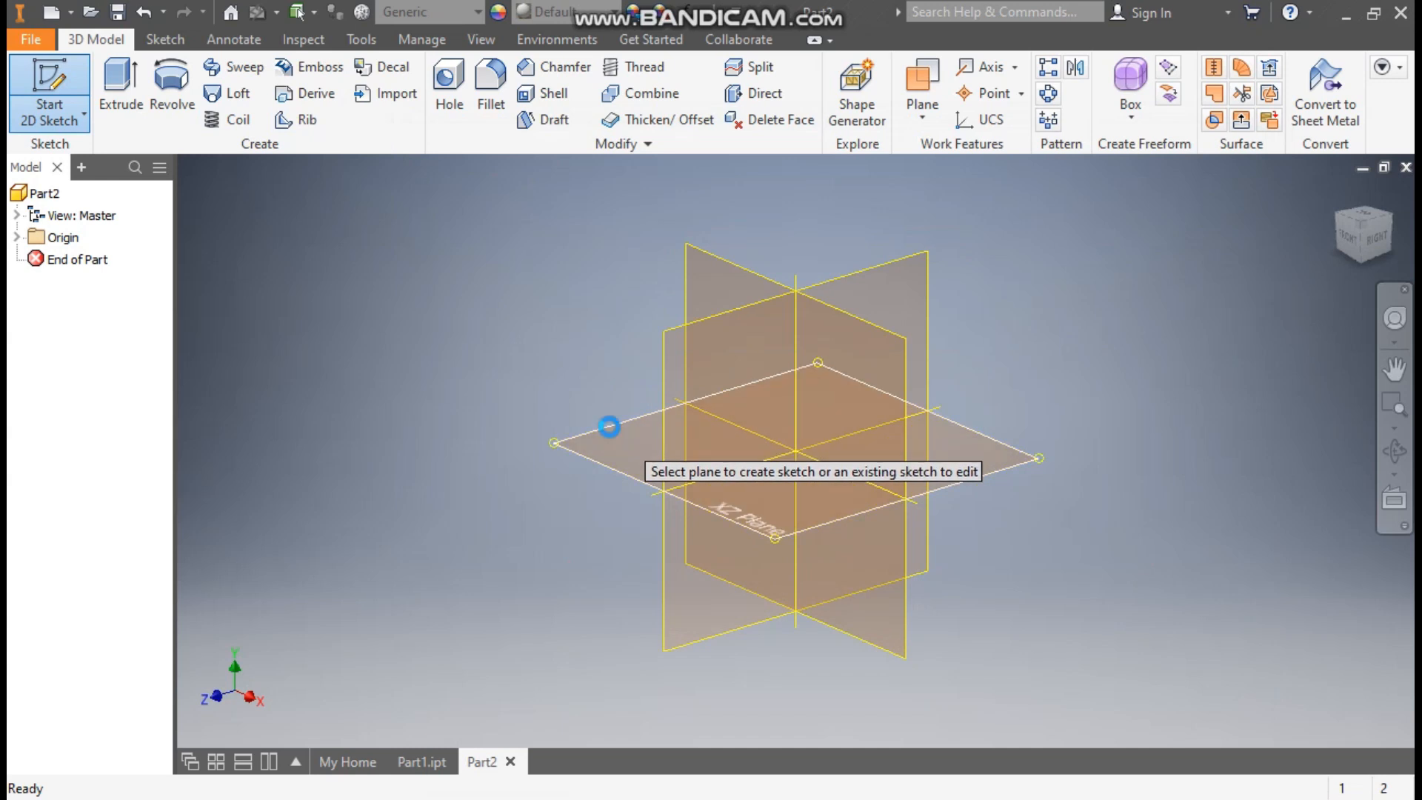
pyautogui.click(609, 427)
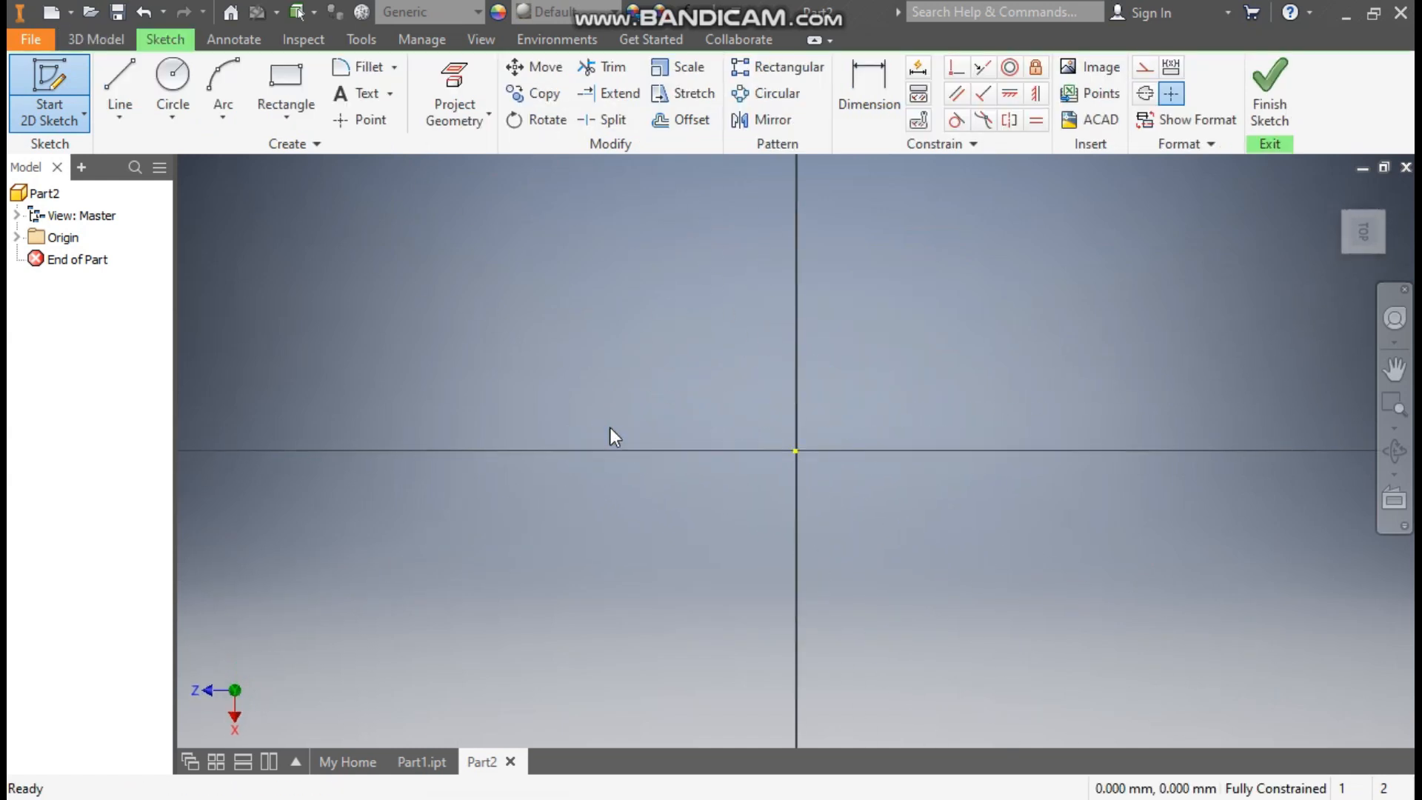
pyautogui.click(1382, 190)
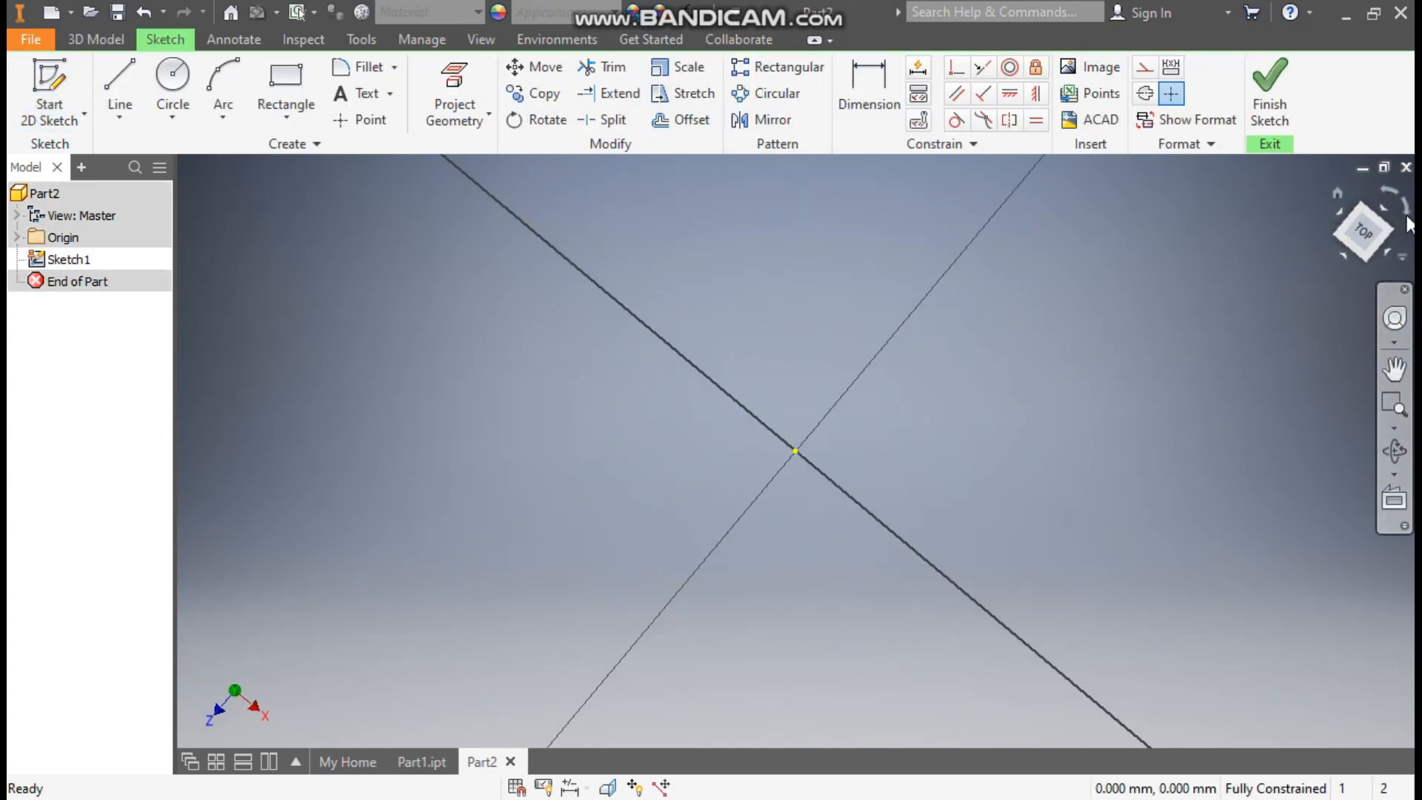
# Draw a 120 mm diameter circle centred on the origin and finish the sketch
pyautogui.click(173, 78)
pyautogui.click(796, 450)
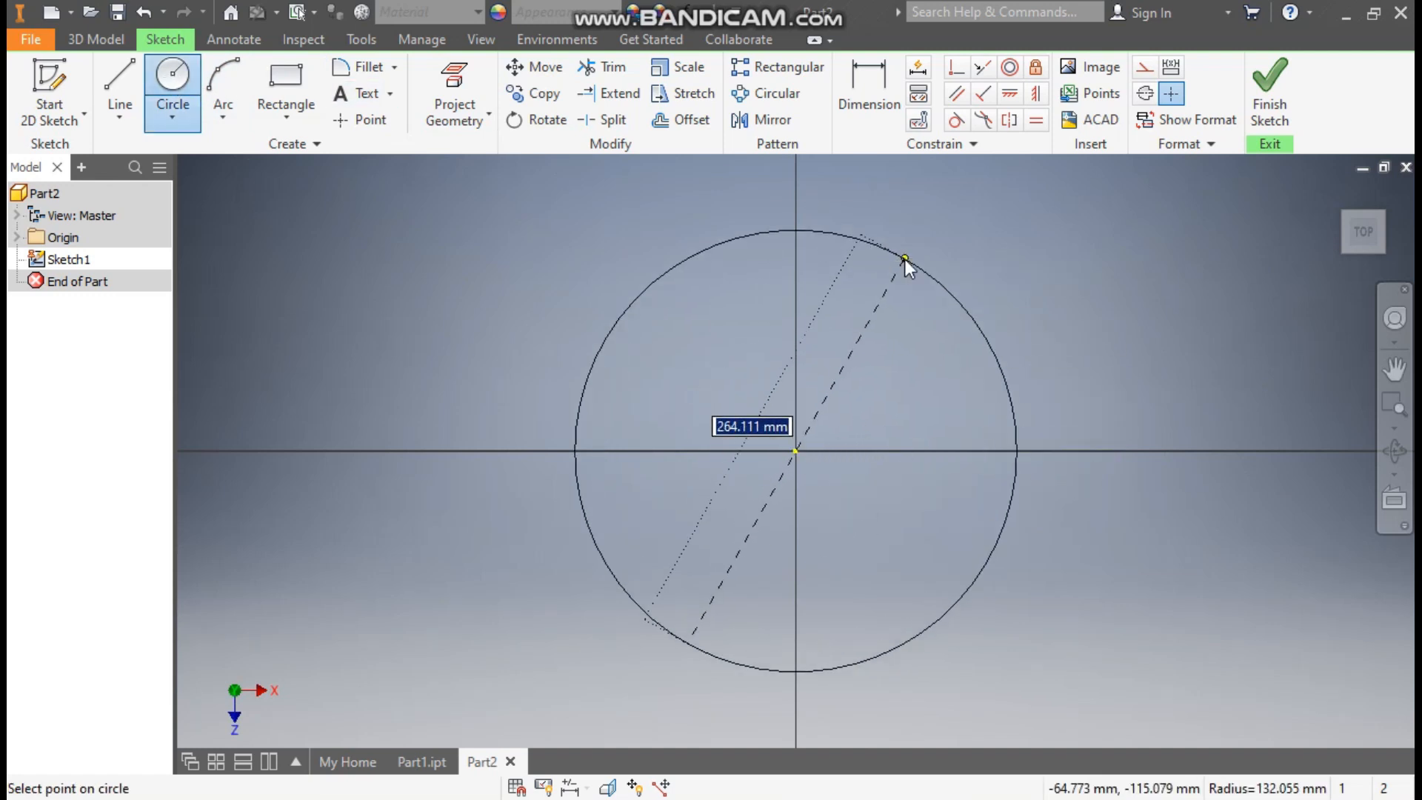
pyautogui.write('120')
pyautogui.press('Return')
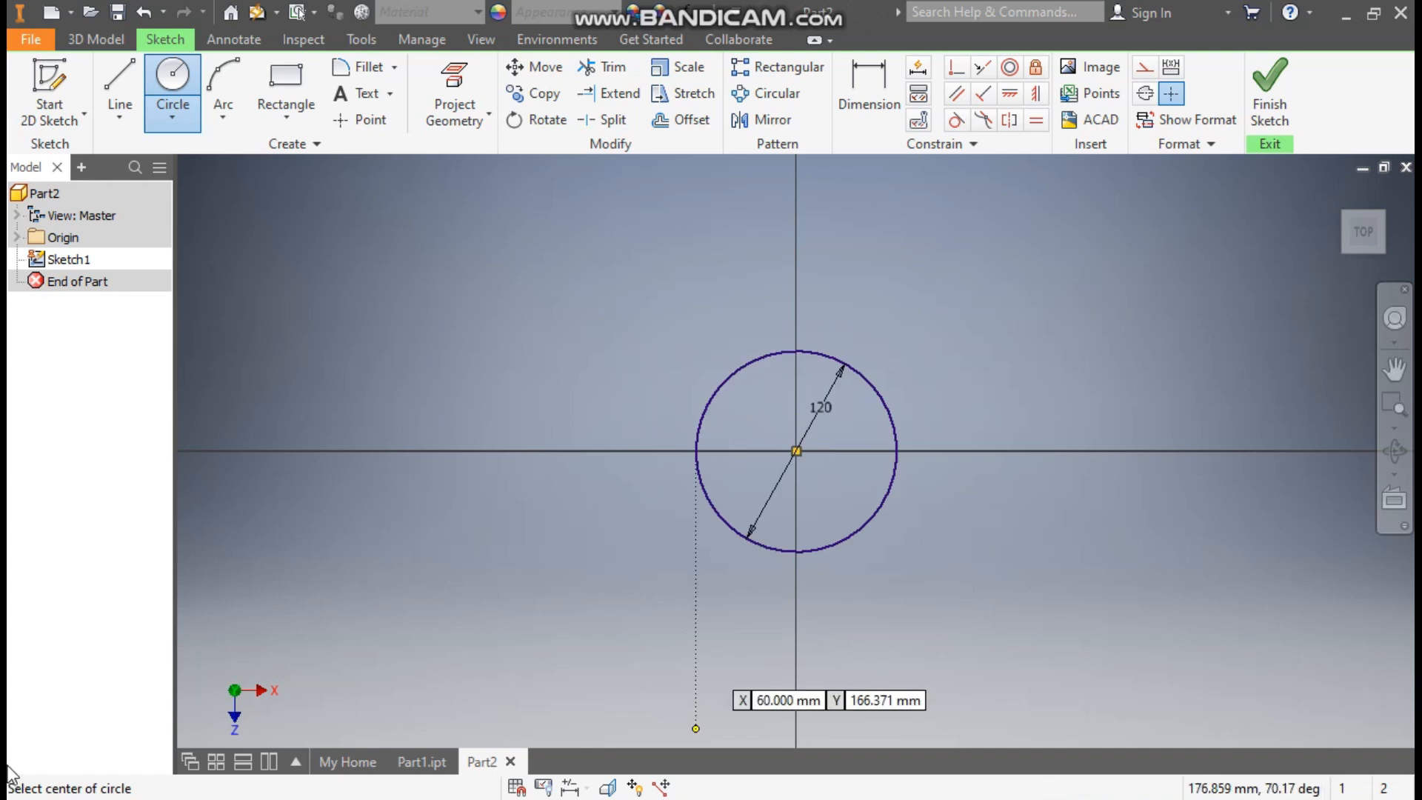
pyautogui.click(1269, 93)
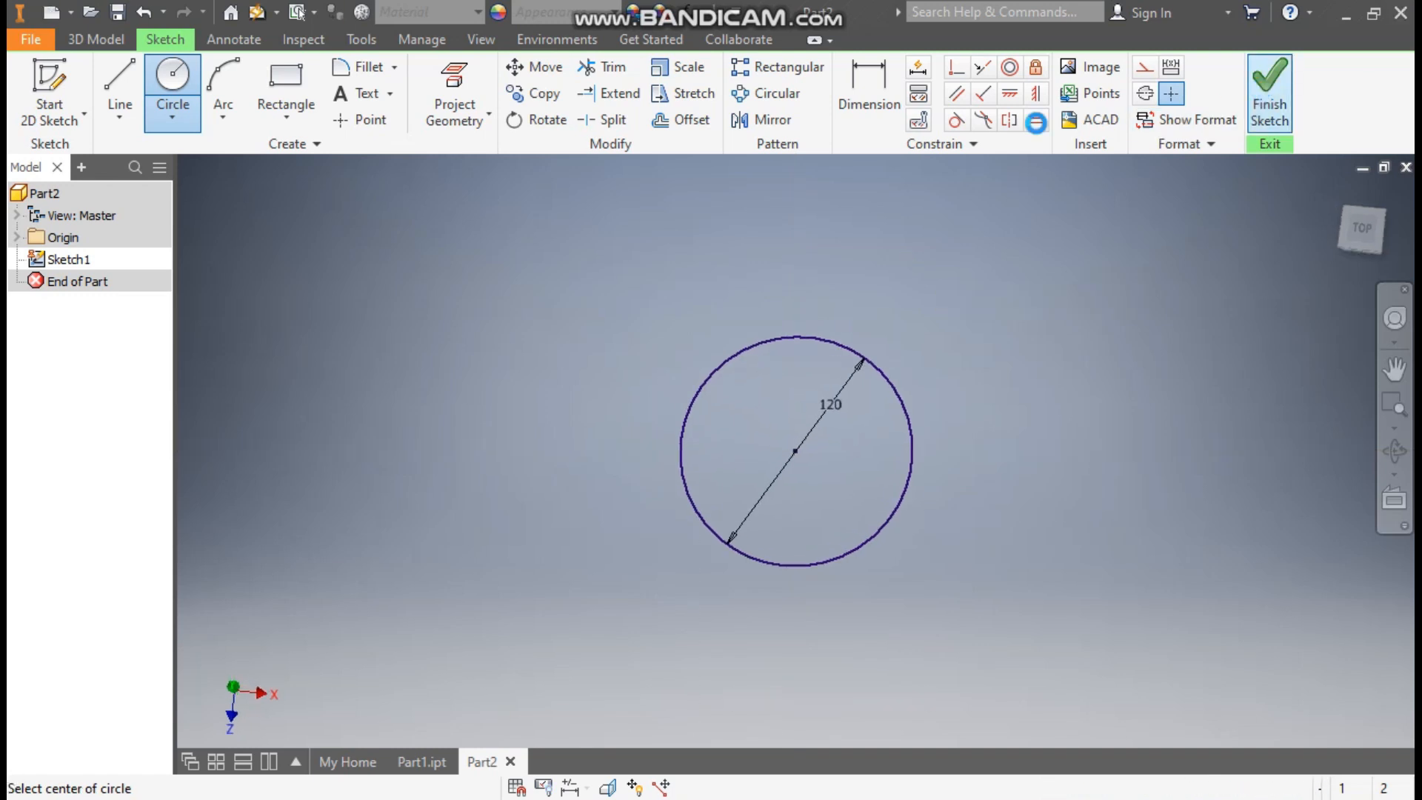
# Extrude the 120 mm circle upward by 20 mm as a solid base disc
pyautogui.press('e')
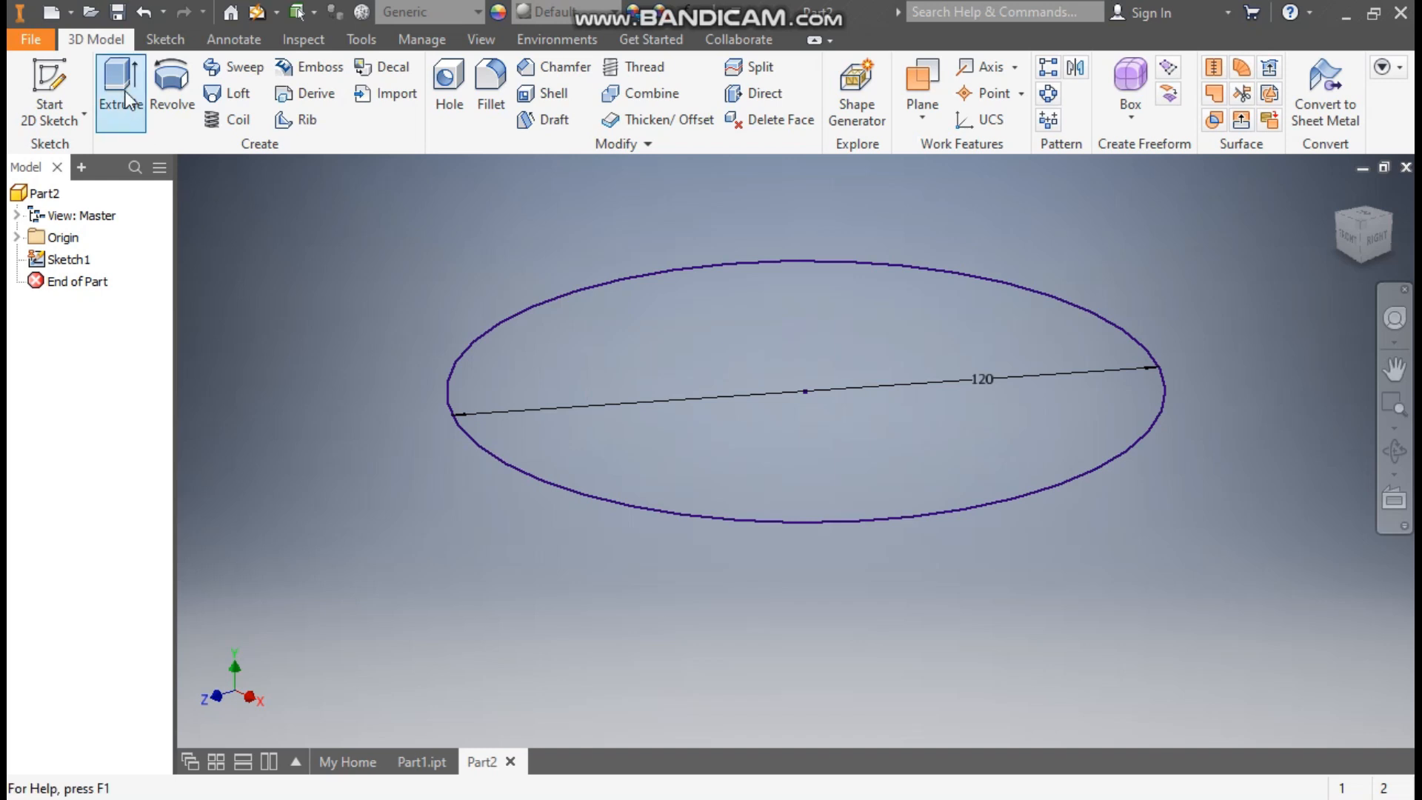
pyautogui.scroll(-3, 1001, 393)
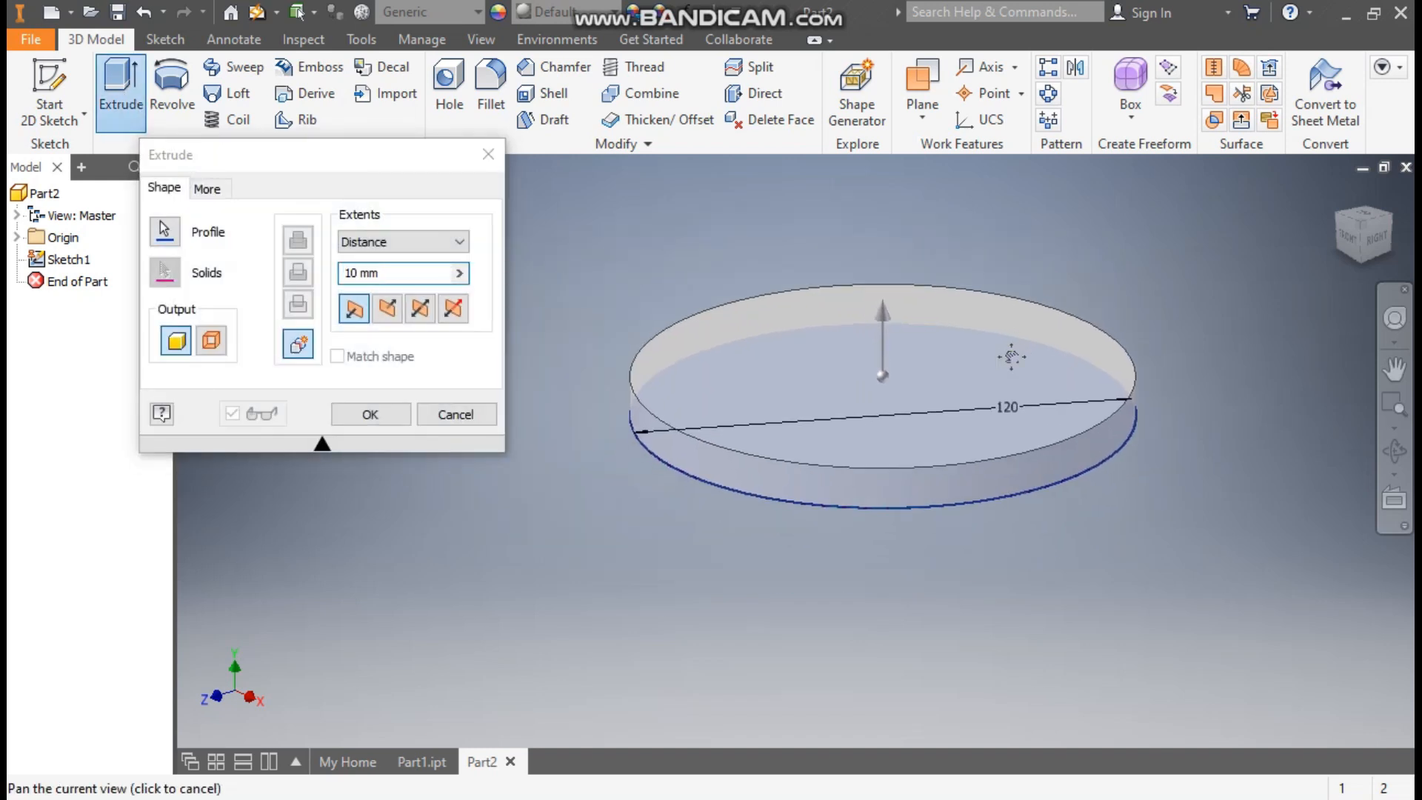
pyautogui.click(360, 272)
pyautogui.write('20')
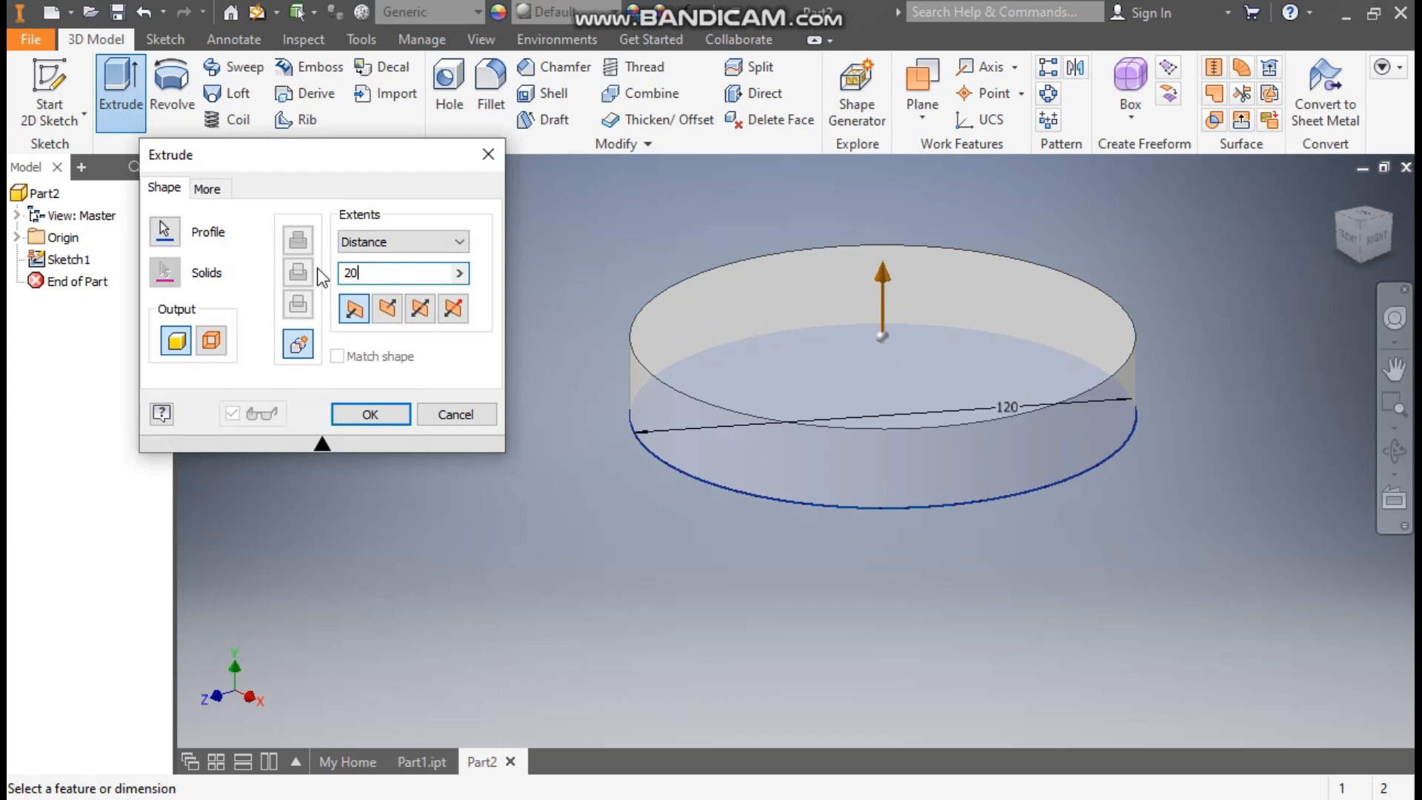
pyautogui.press('Return')
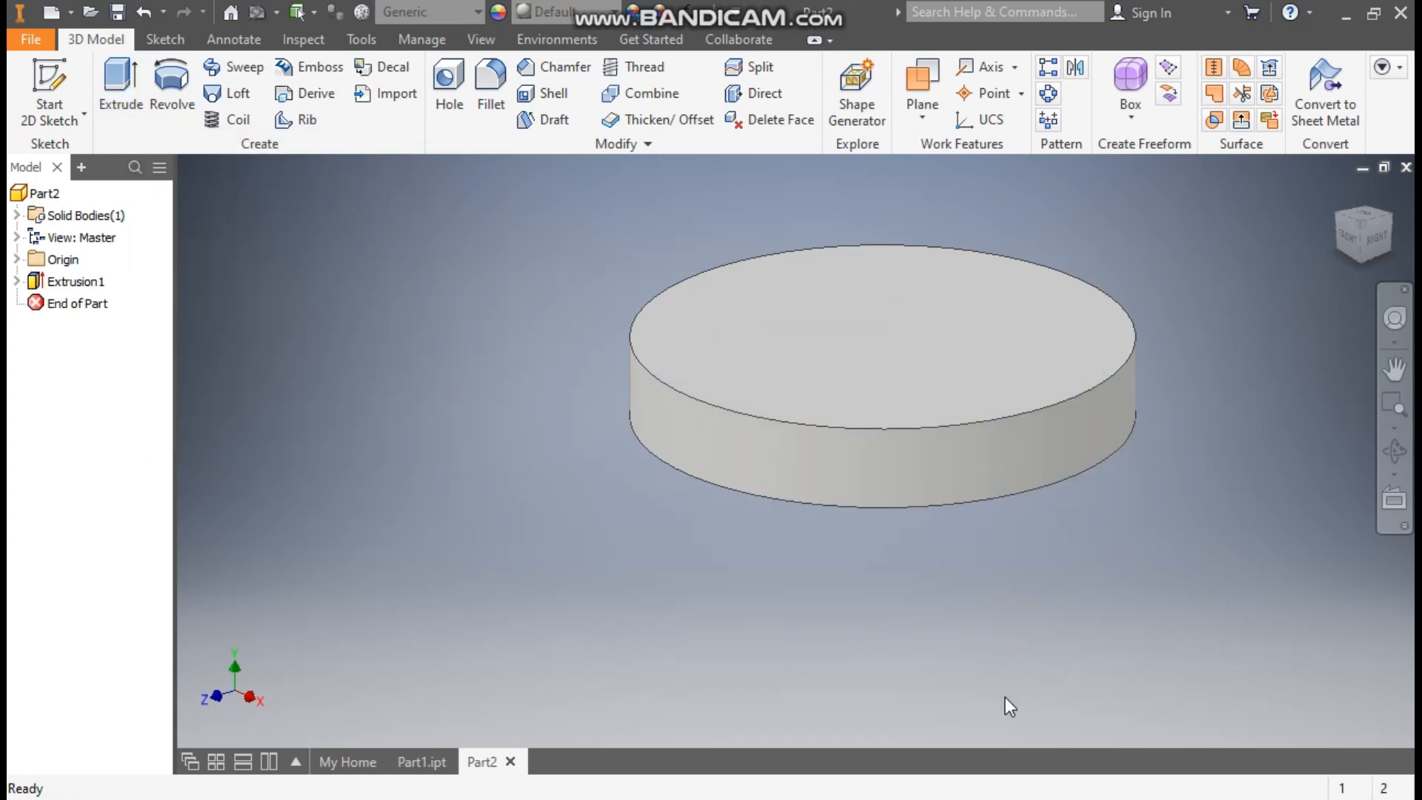
# Sketch a 65 mm diameter circle centred on the origin on the disc's top face and finish the sketch
pyautogui.click(917, 311)
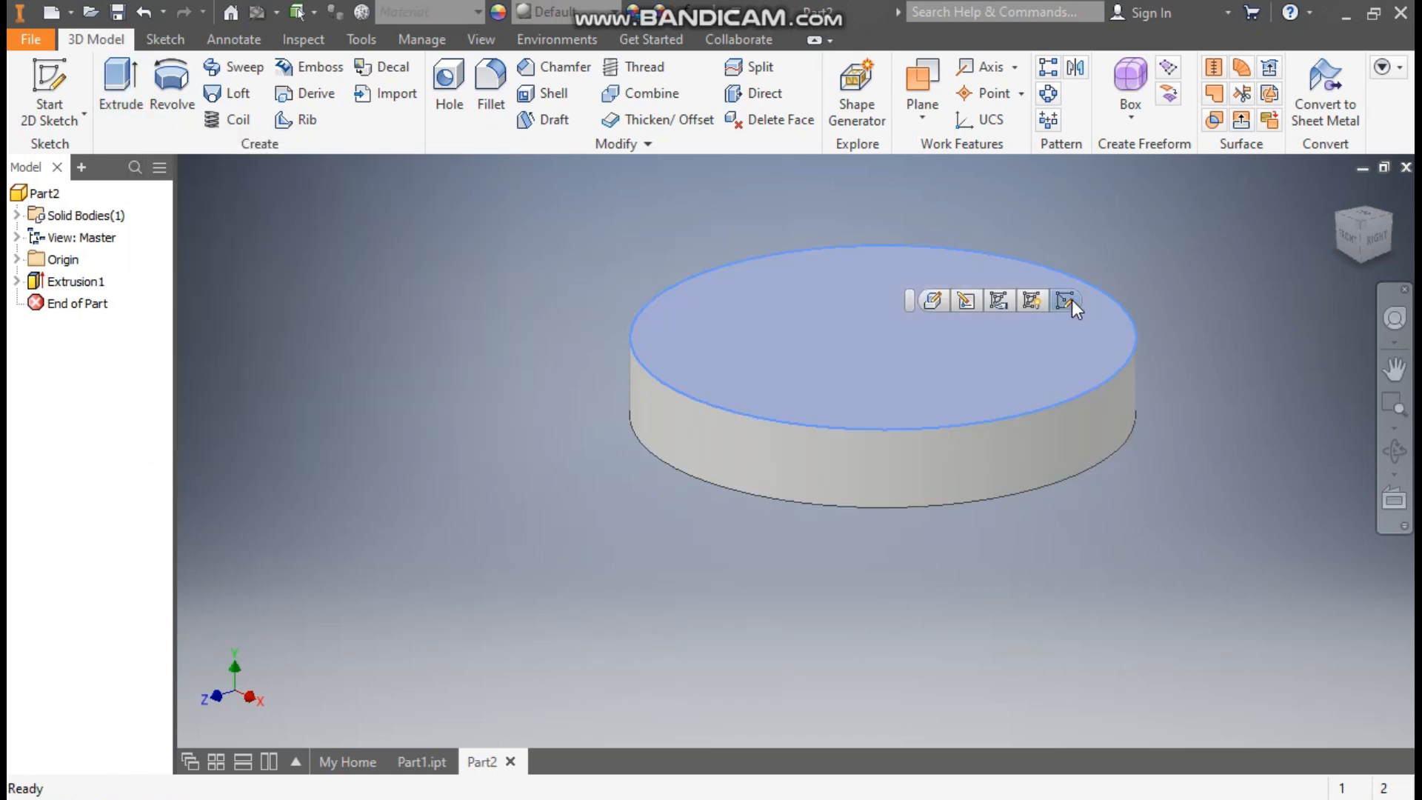
pyautogui.click(1071, 299)
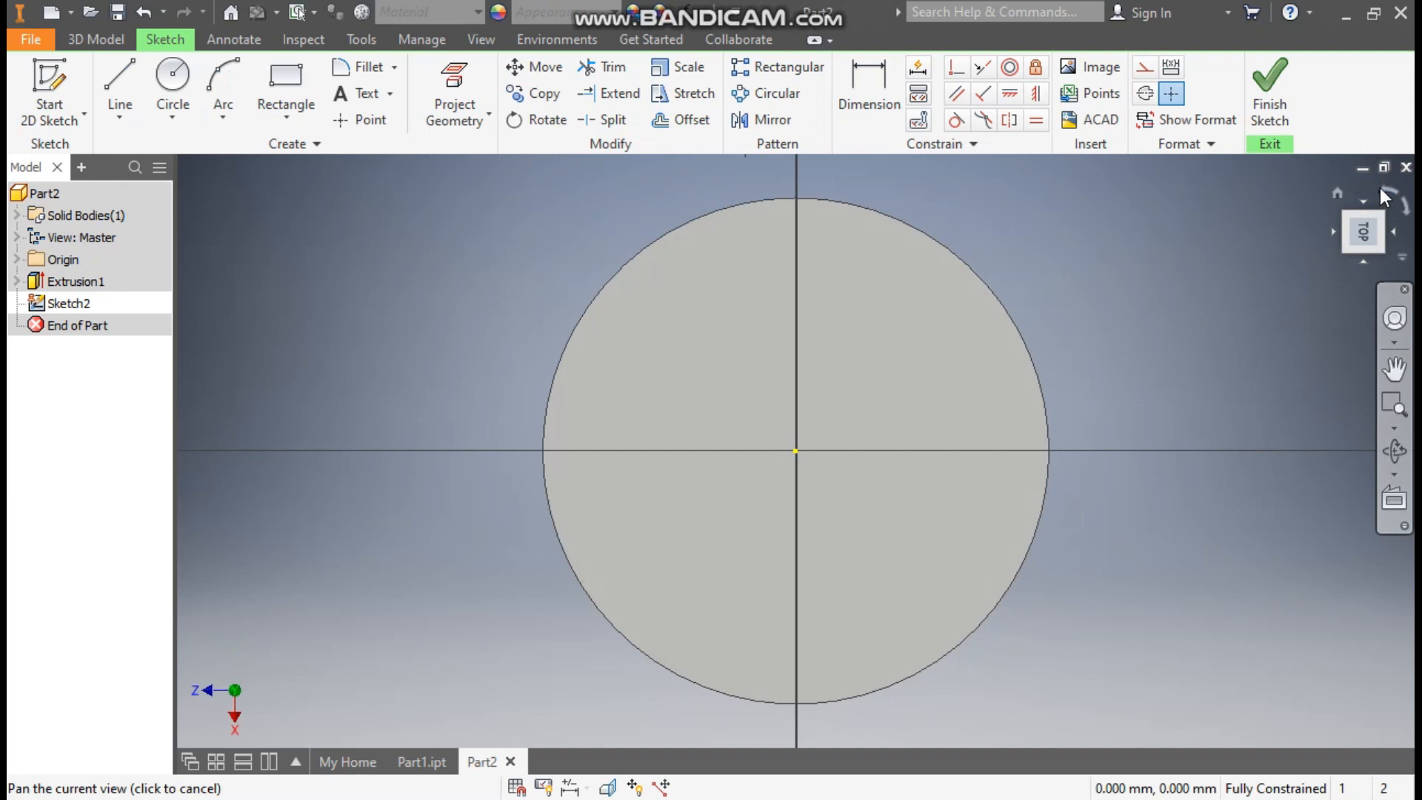
pyautogui.click(1382, 196)
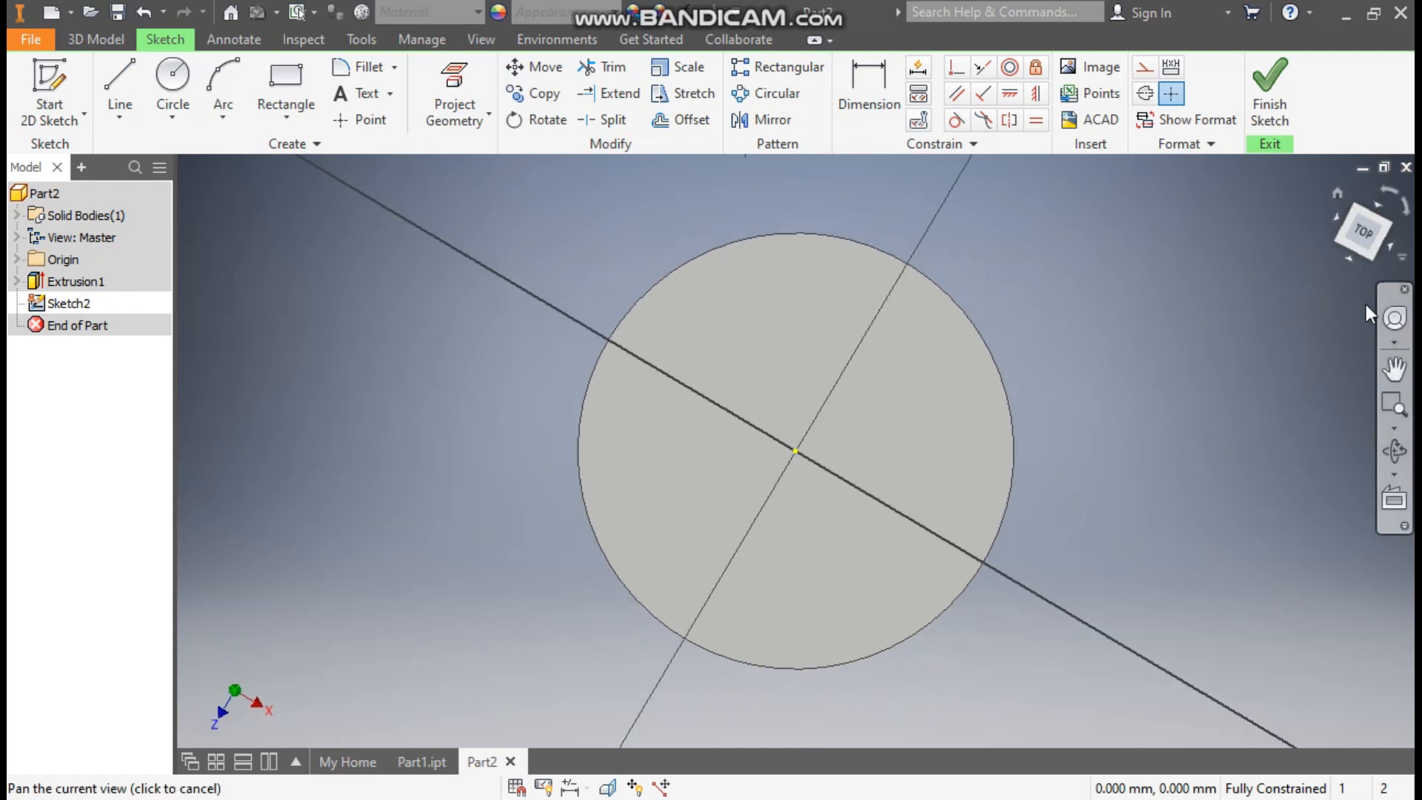
pyautogui.click(176, 77)
pyautogui.click(796, 450)
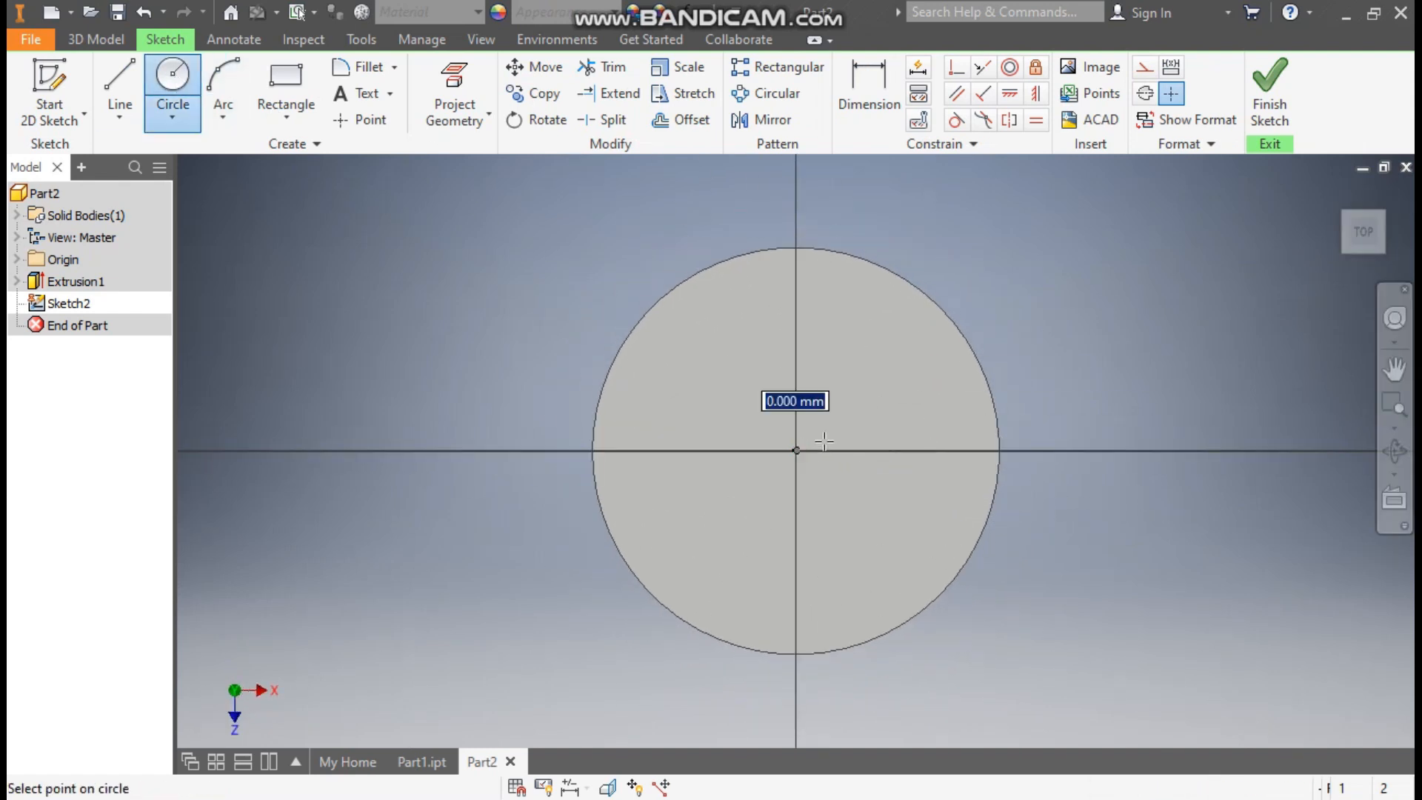
pyautogui.write('65')
pyautogui.press('Tab')
pyautogui.press('Return')
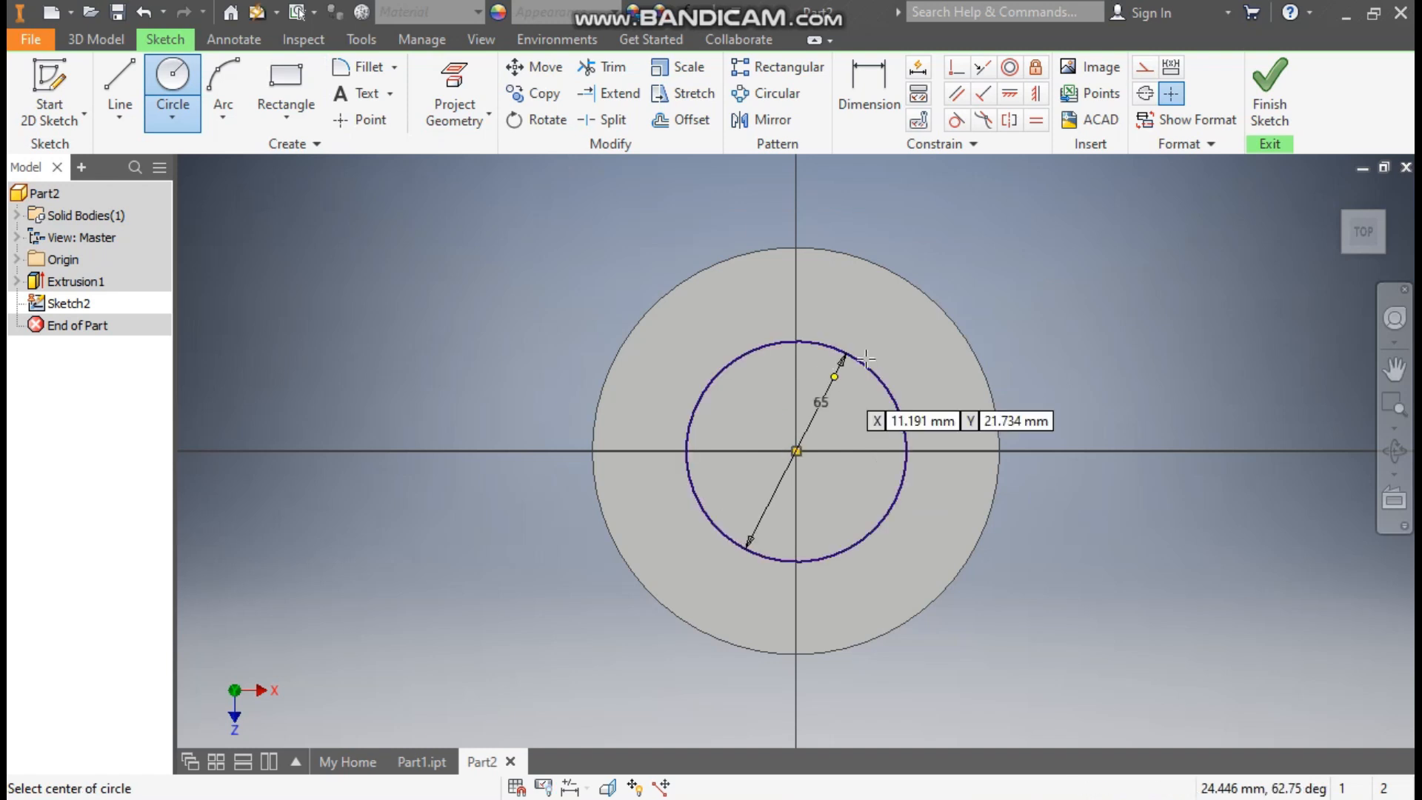
pyautogui.click(1250, 88)
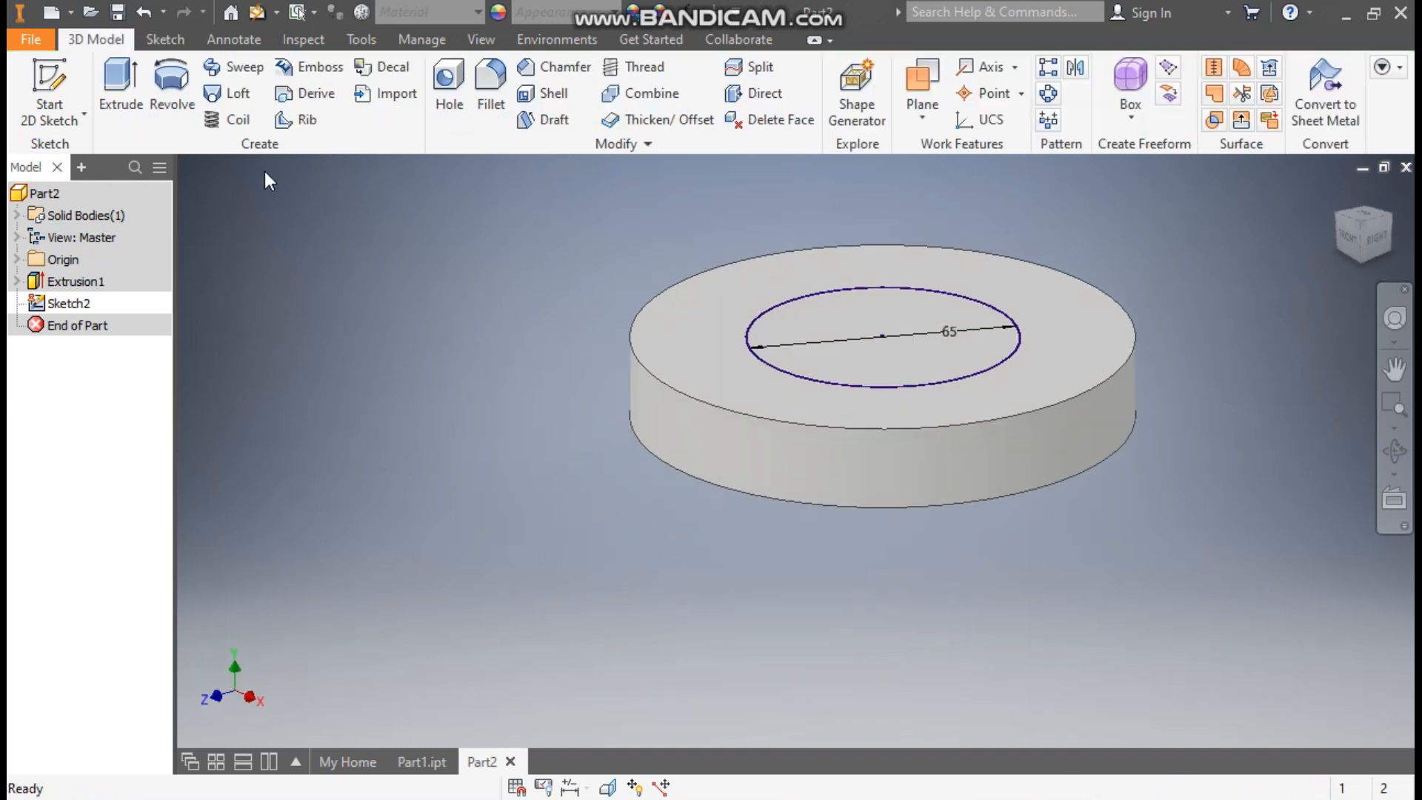
# Extrude the 65 mm circle upward by 30 mm, joined to the base disc as a central boss
pyautogui.click(117, 91)
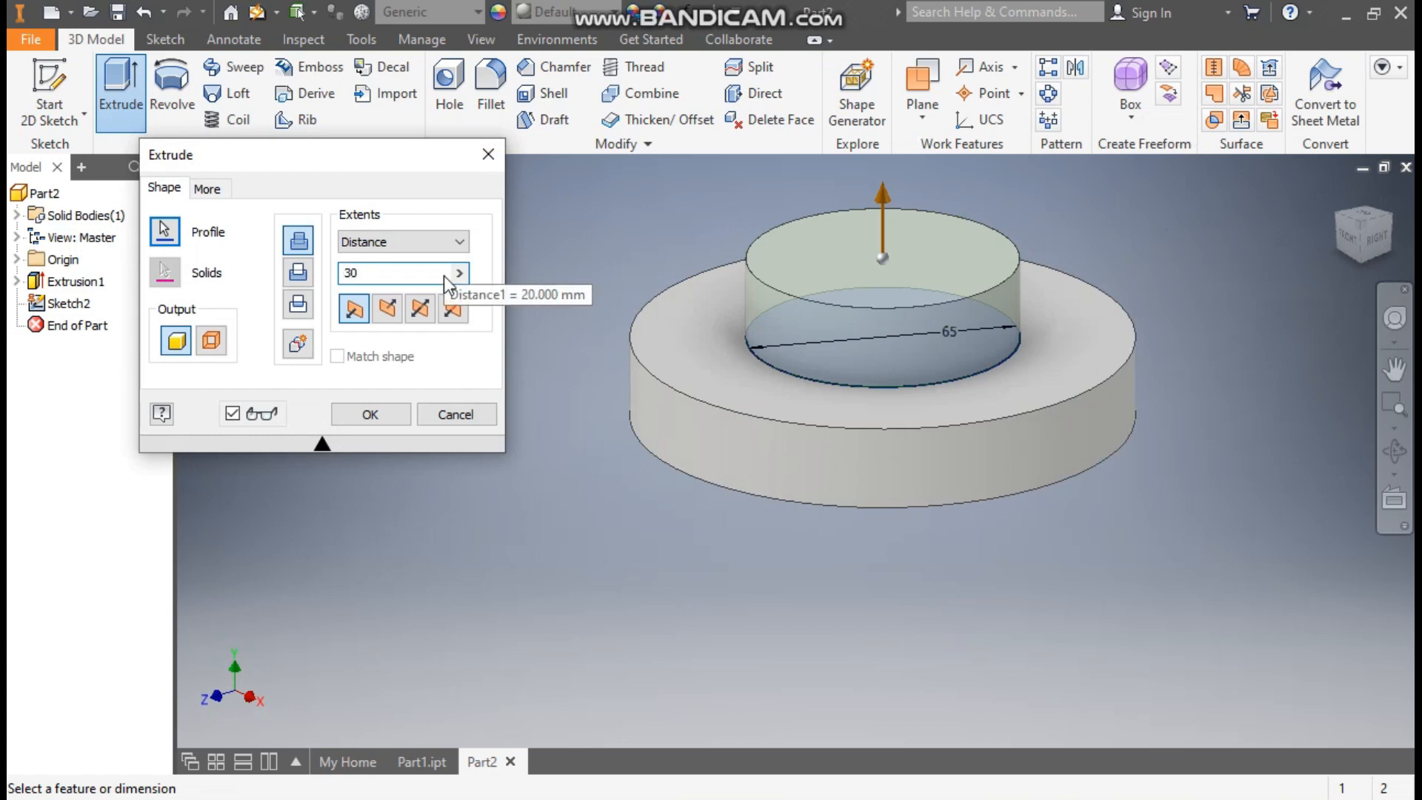
pyautogui.click(400, 409)
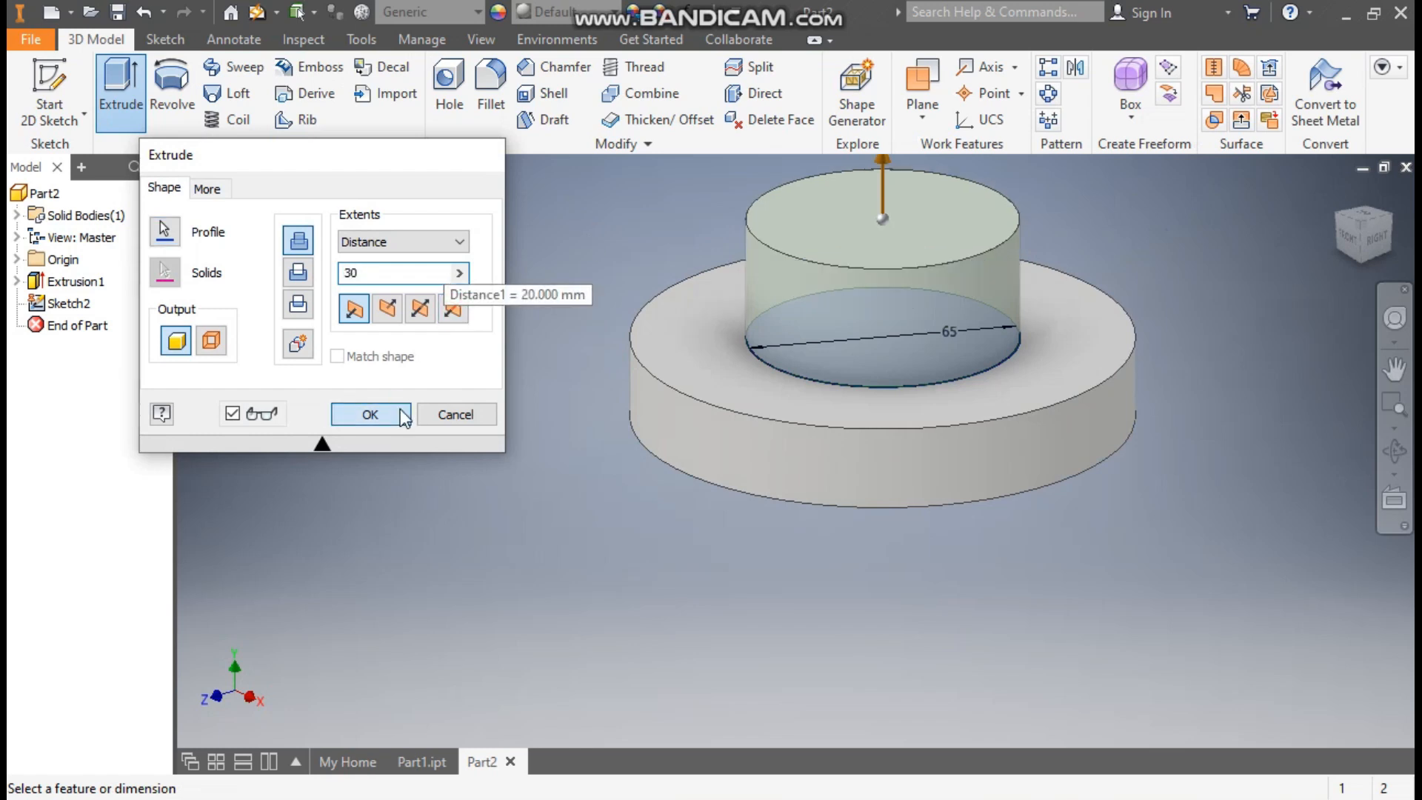
pyautogui.moveTo(399, 409); pyautogui.dragTo(415, 504, button='middle')
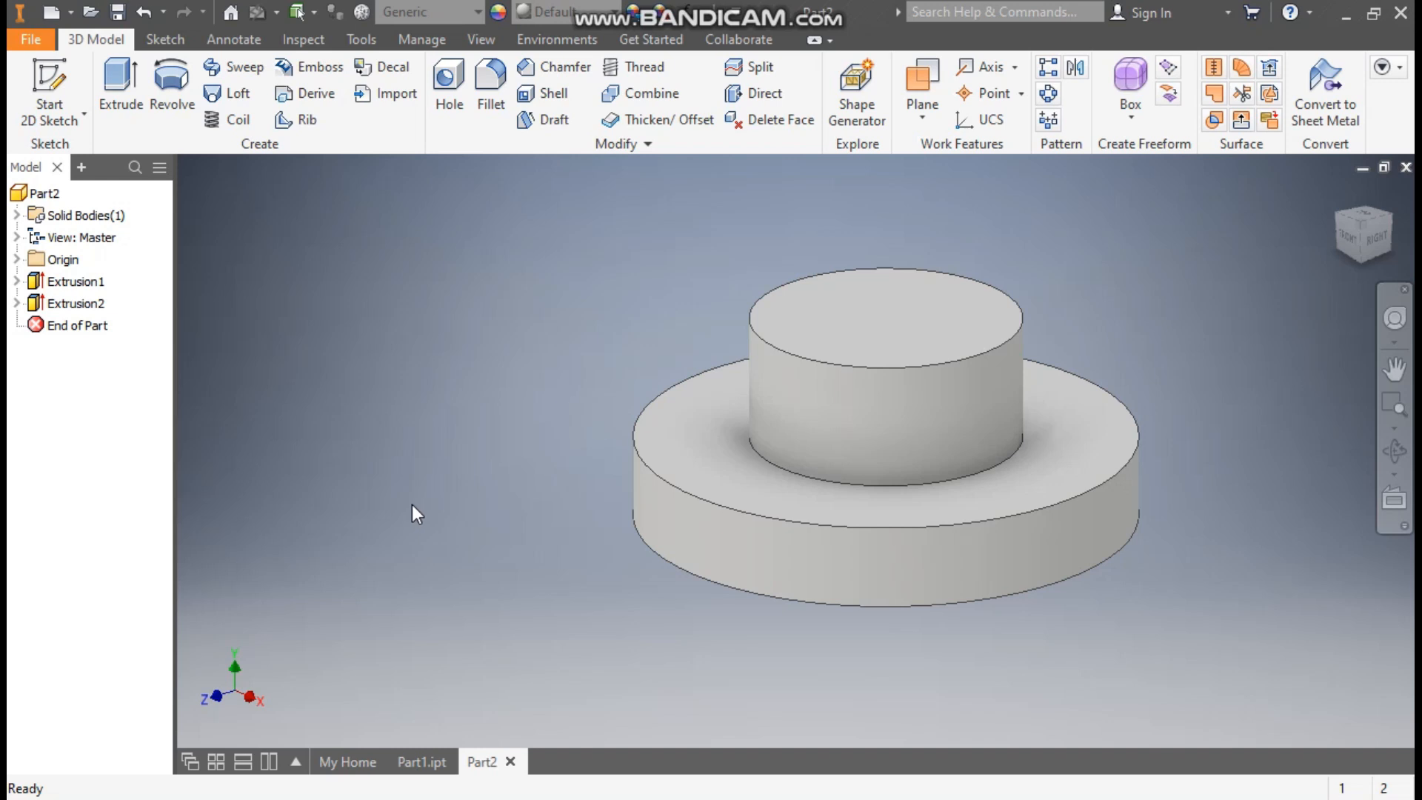
# Start a sketch on the base disc's ring-shaped top face and check the lug shape in the reference model Part1.ipt
pyautogui.click(682, 410)
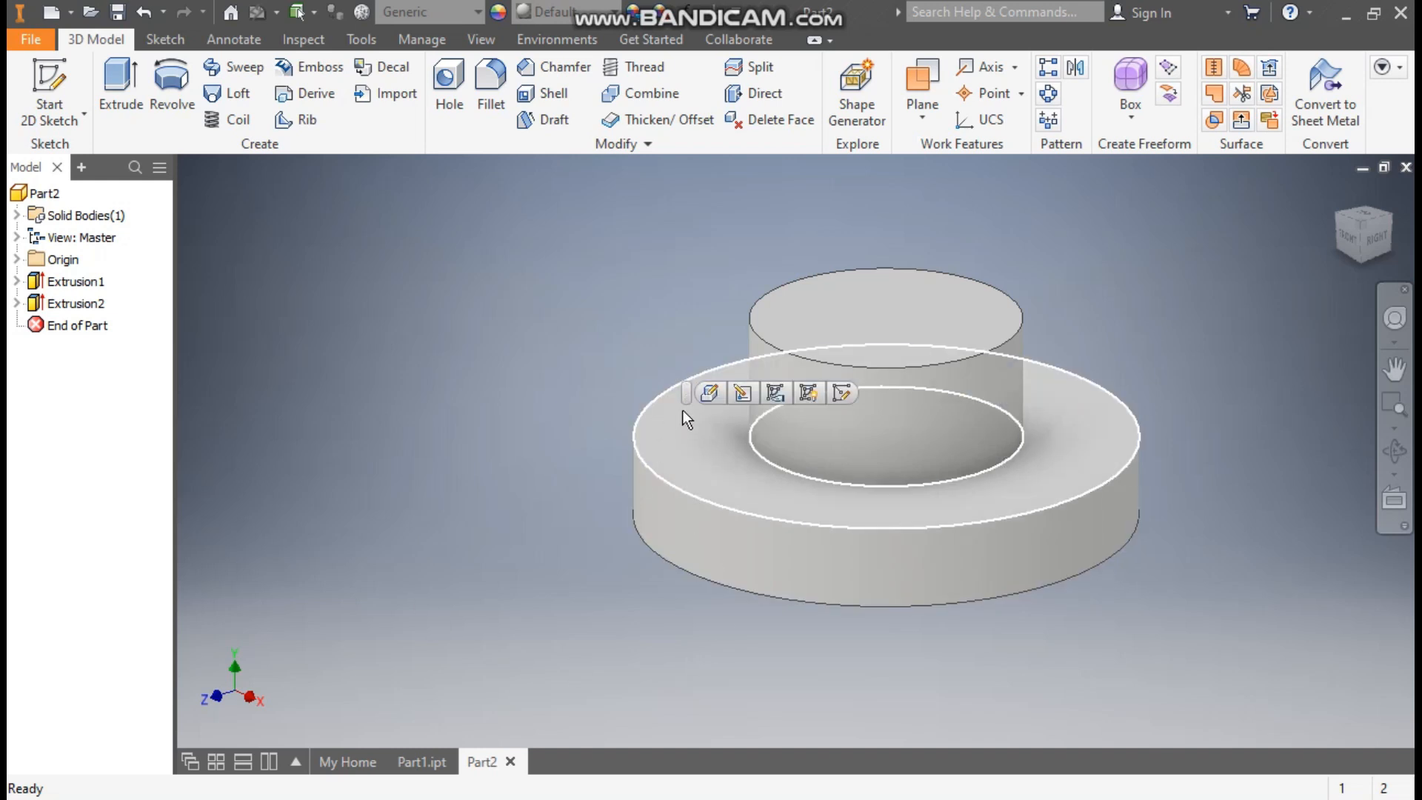
pyautogui.click(842, 394)
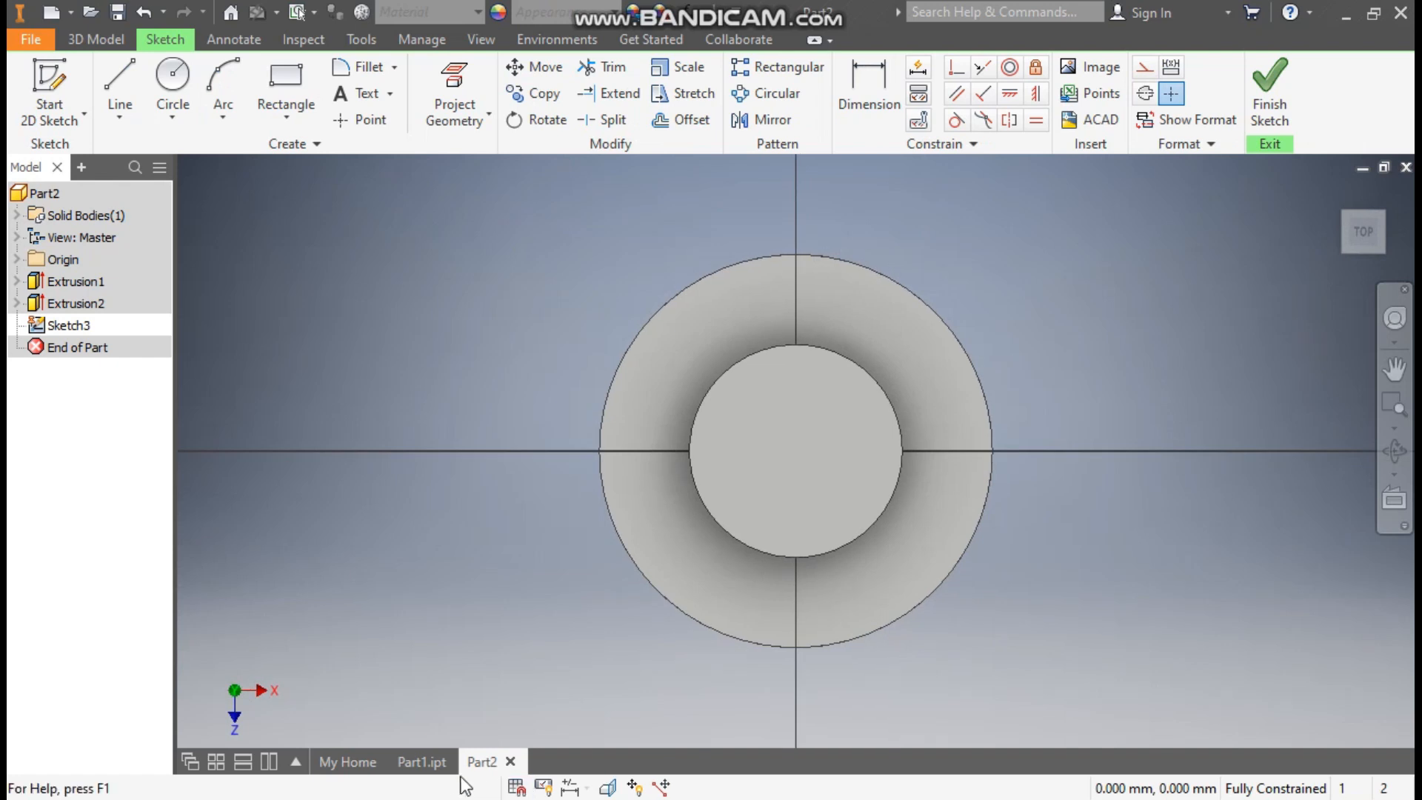
pyautogui.click(423, 762)
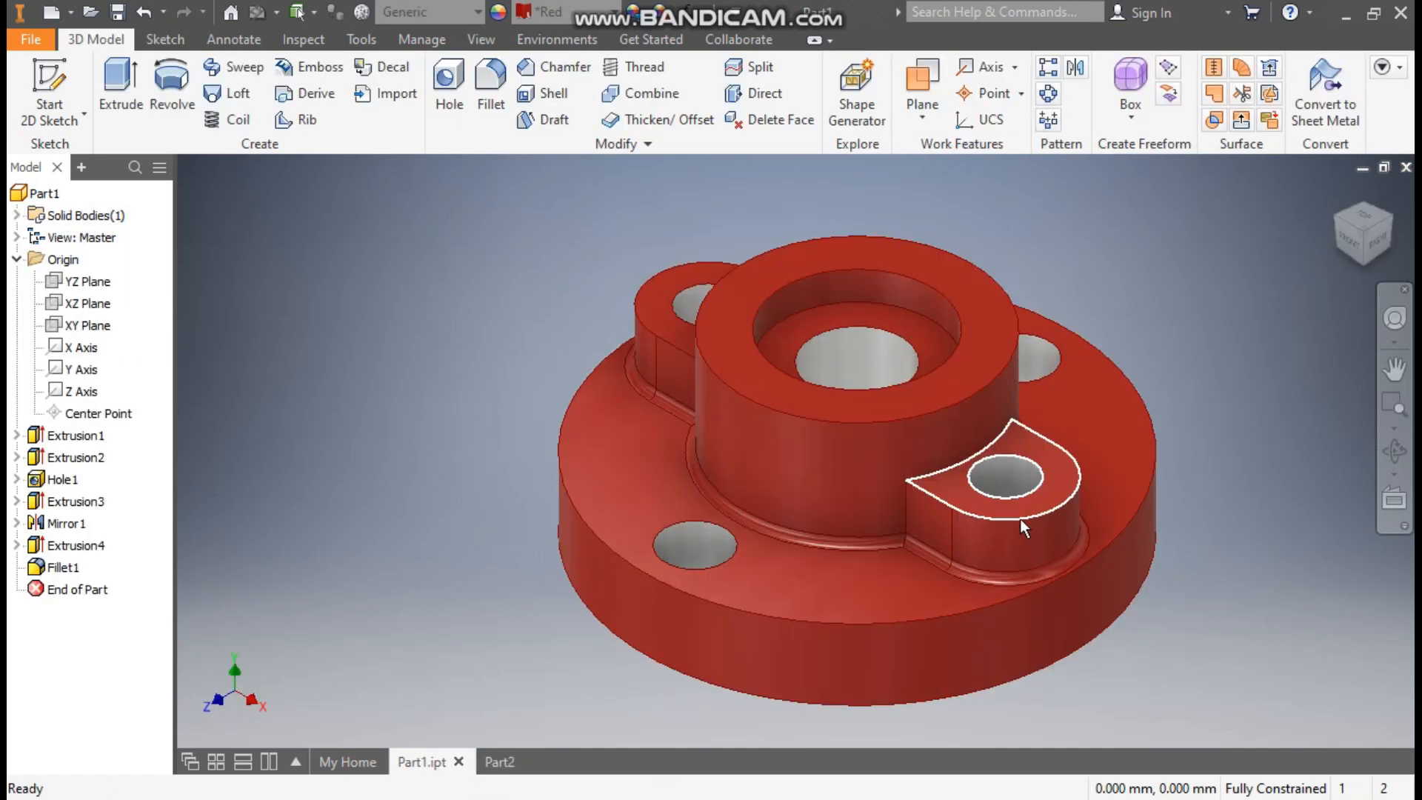
pyautogui.click(498, 762)
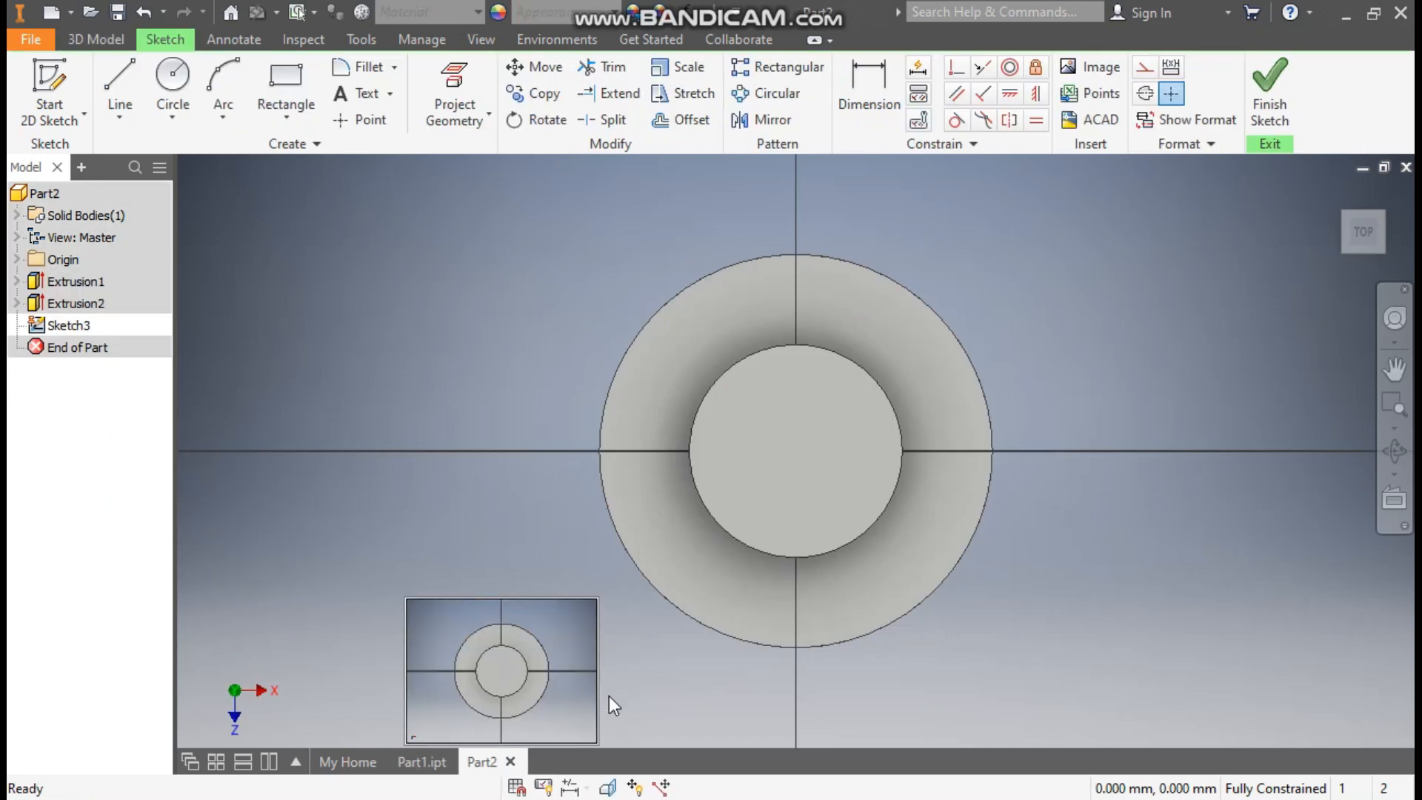
# Draw a two-point rectangle across the horizontal axis, from beneath the boss to near the disc's left edge
pyautogui.click(297, 113)
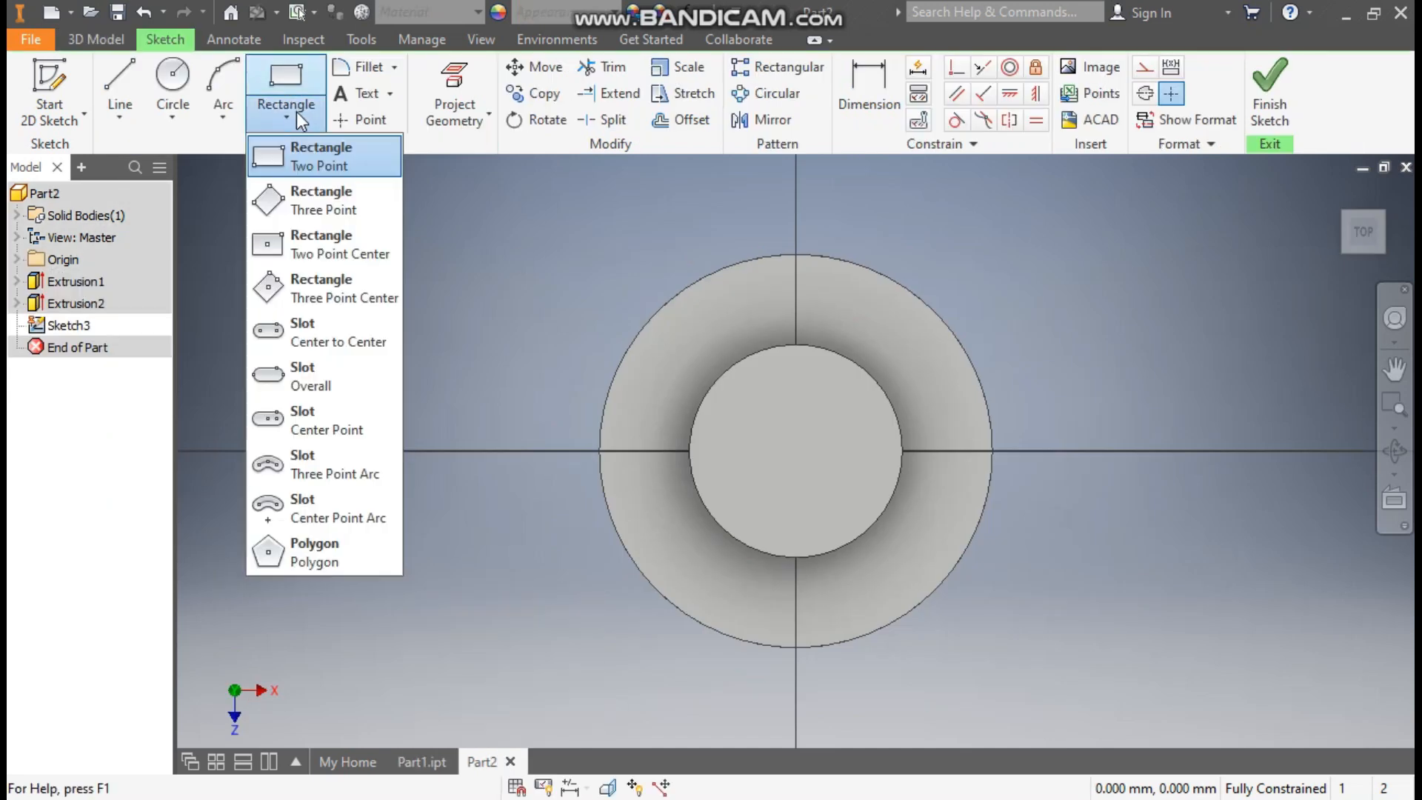
pyautogui.click(310, 157)
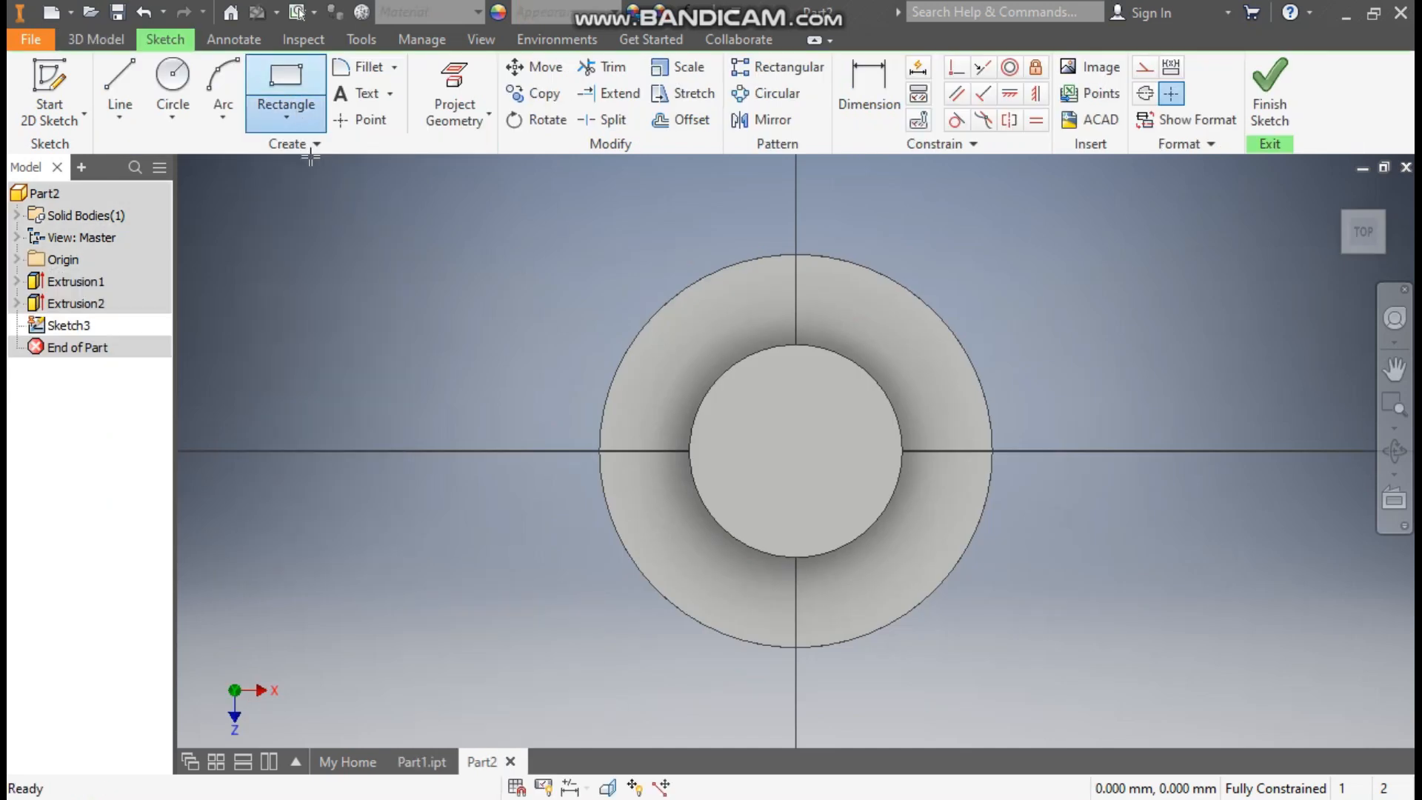
pyautogui.click(720, 450)
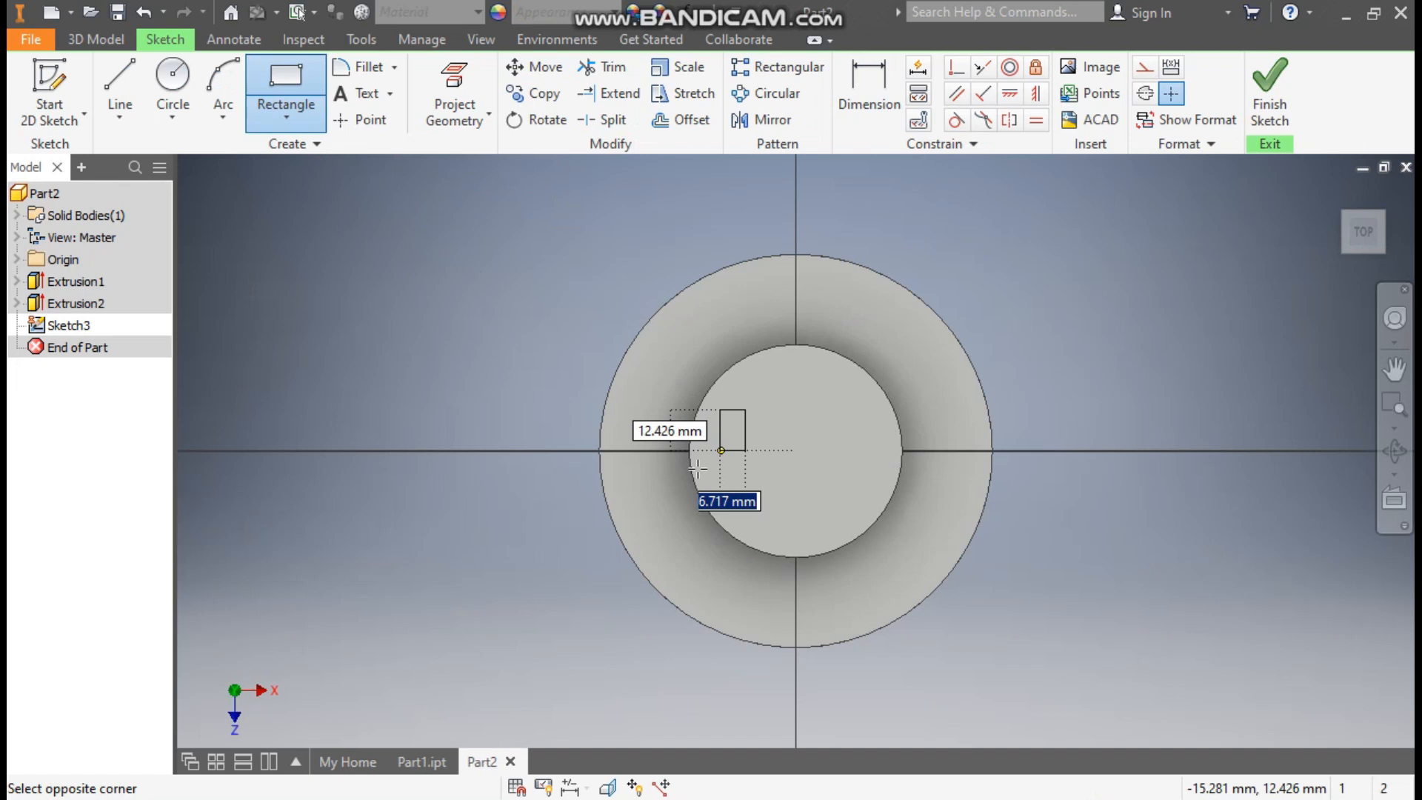
pyautogui.click(624, 501)
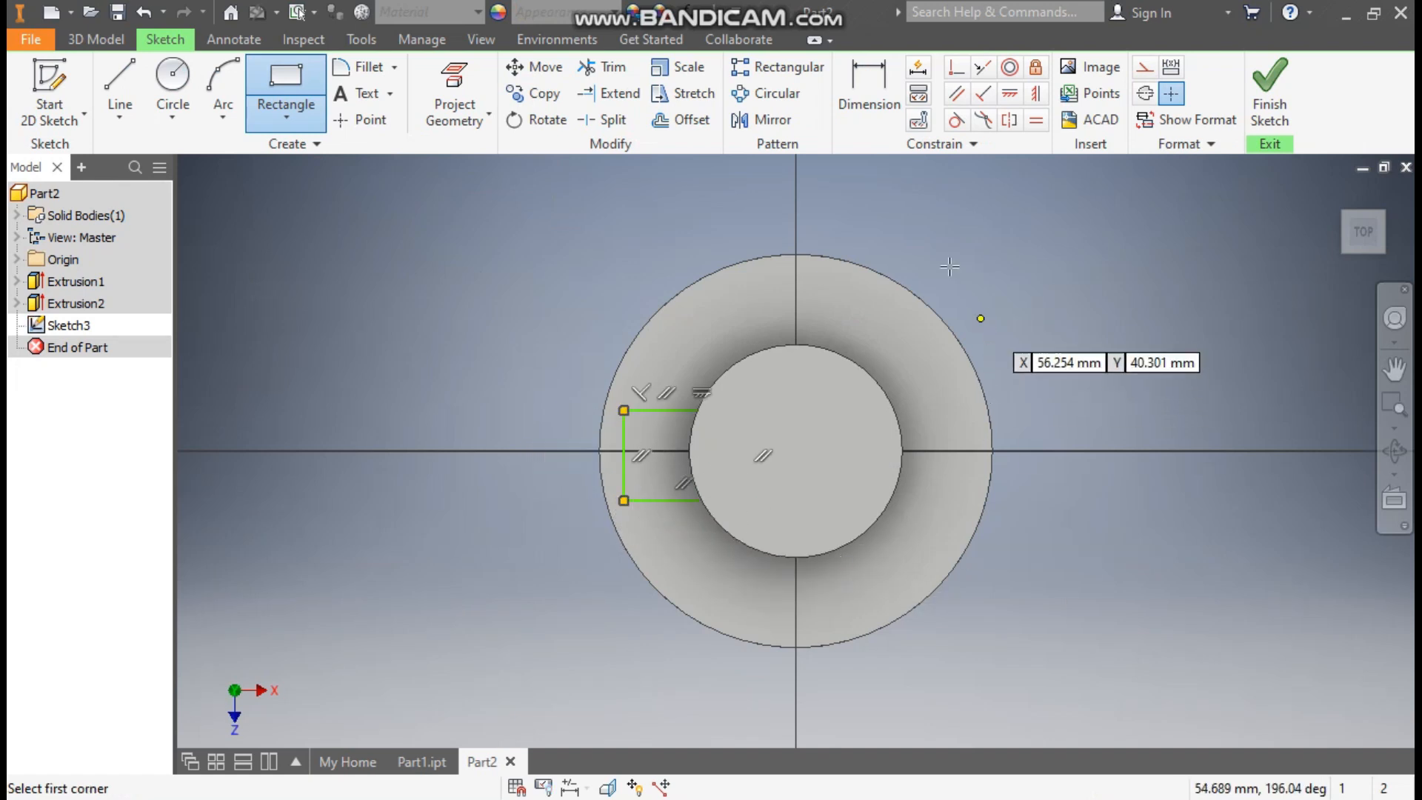
# Dimension the rectangle's outer vertical side to 30 mm
pyautogui.click(879, 105)
pyautogui.click(624, 474)
pyautogui.click(514, 467)
pyautogui.write('30')
pyautogui.press('Return')
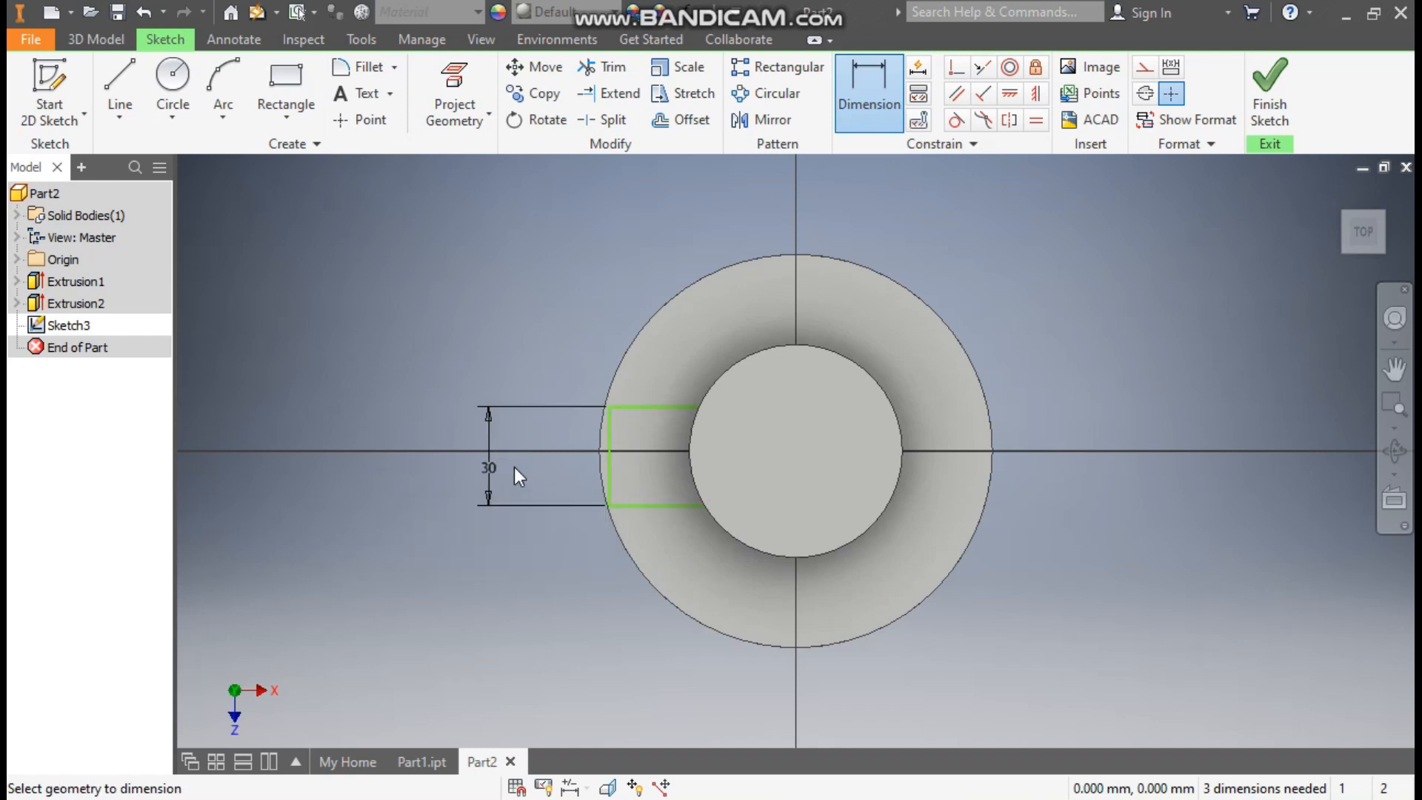
# Align the midpoint of the rectangle's outer side with the origin using a Horizontal constraint
pyautogui.click(1008, 96)
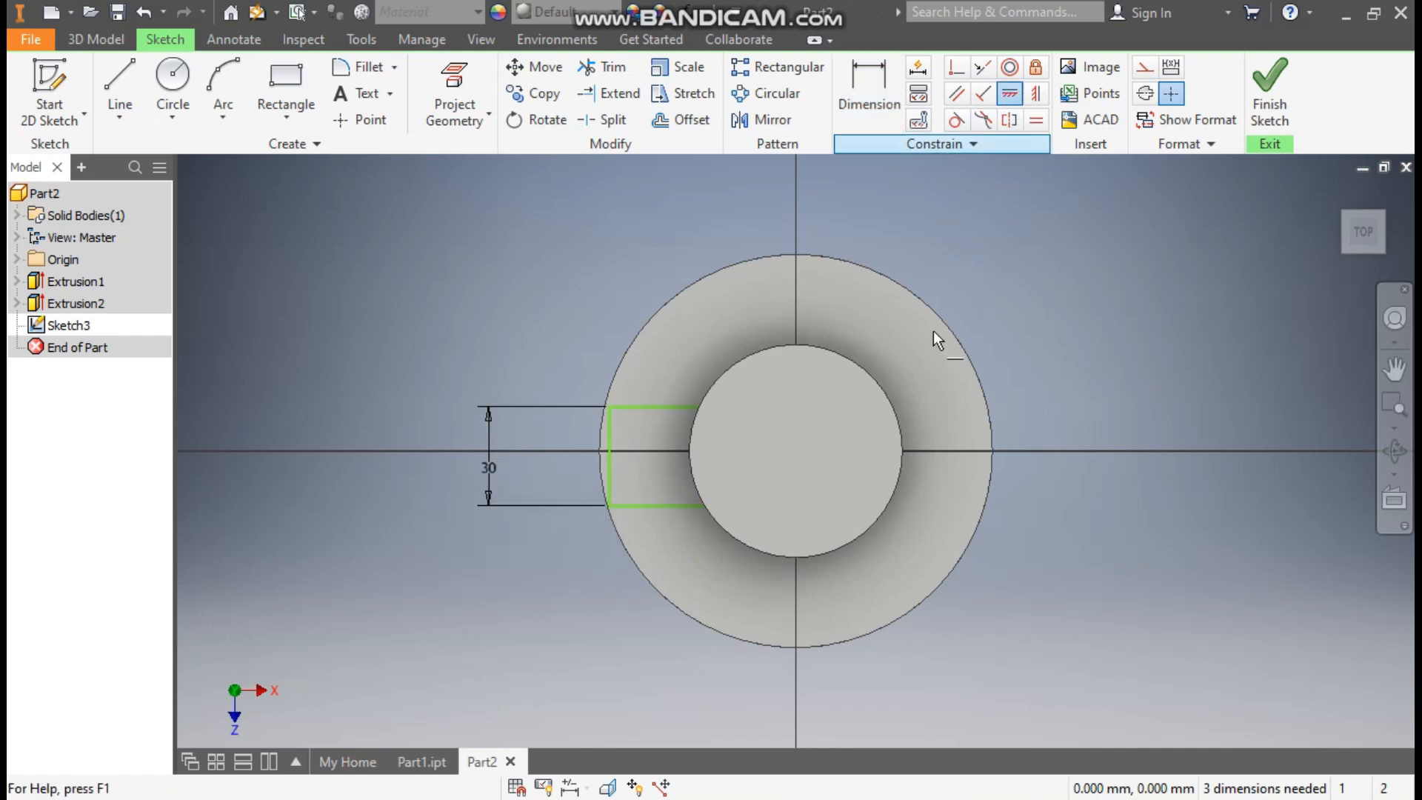
pyautogui.click(795, 452)
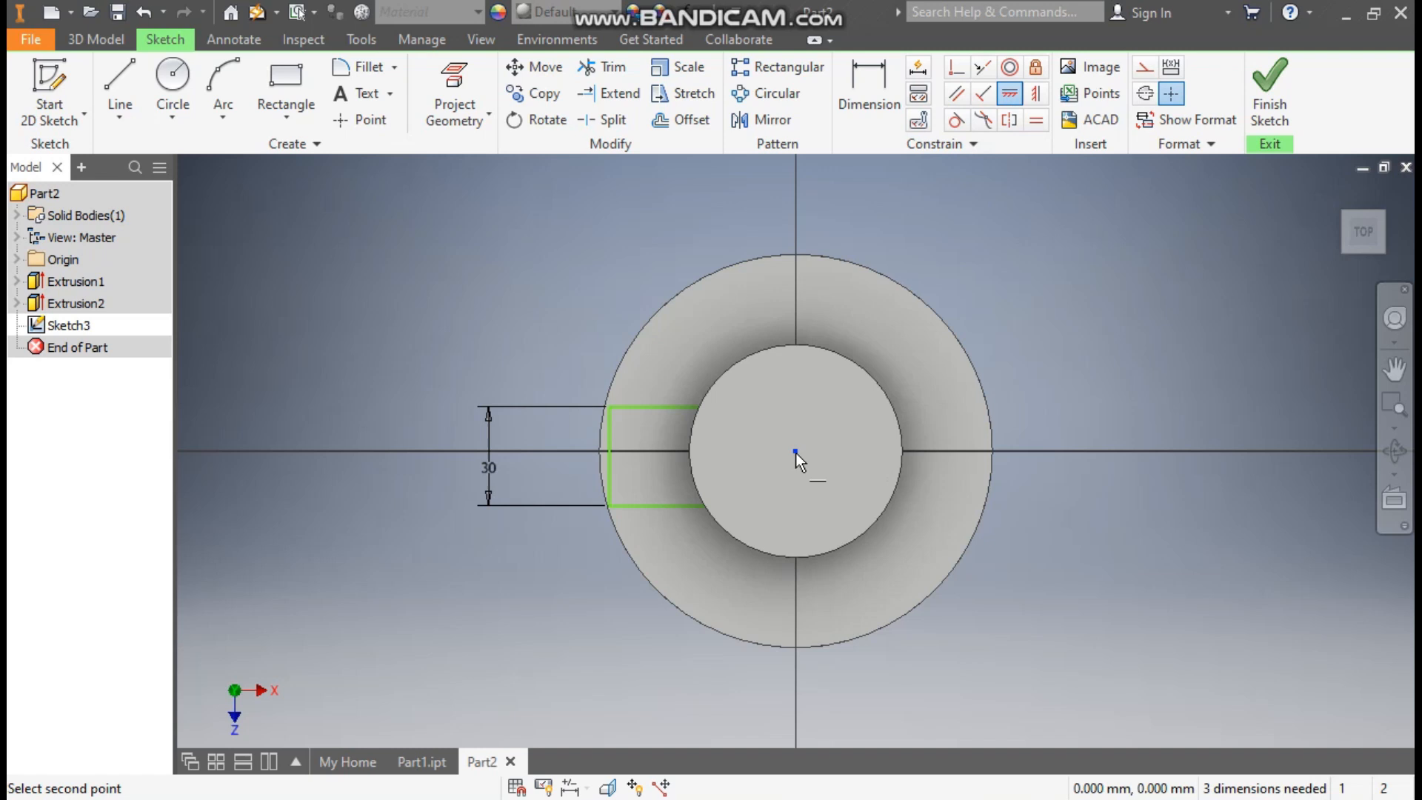
pyautogui.click(609, 451)
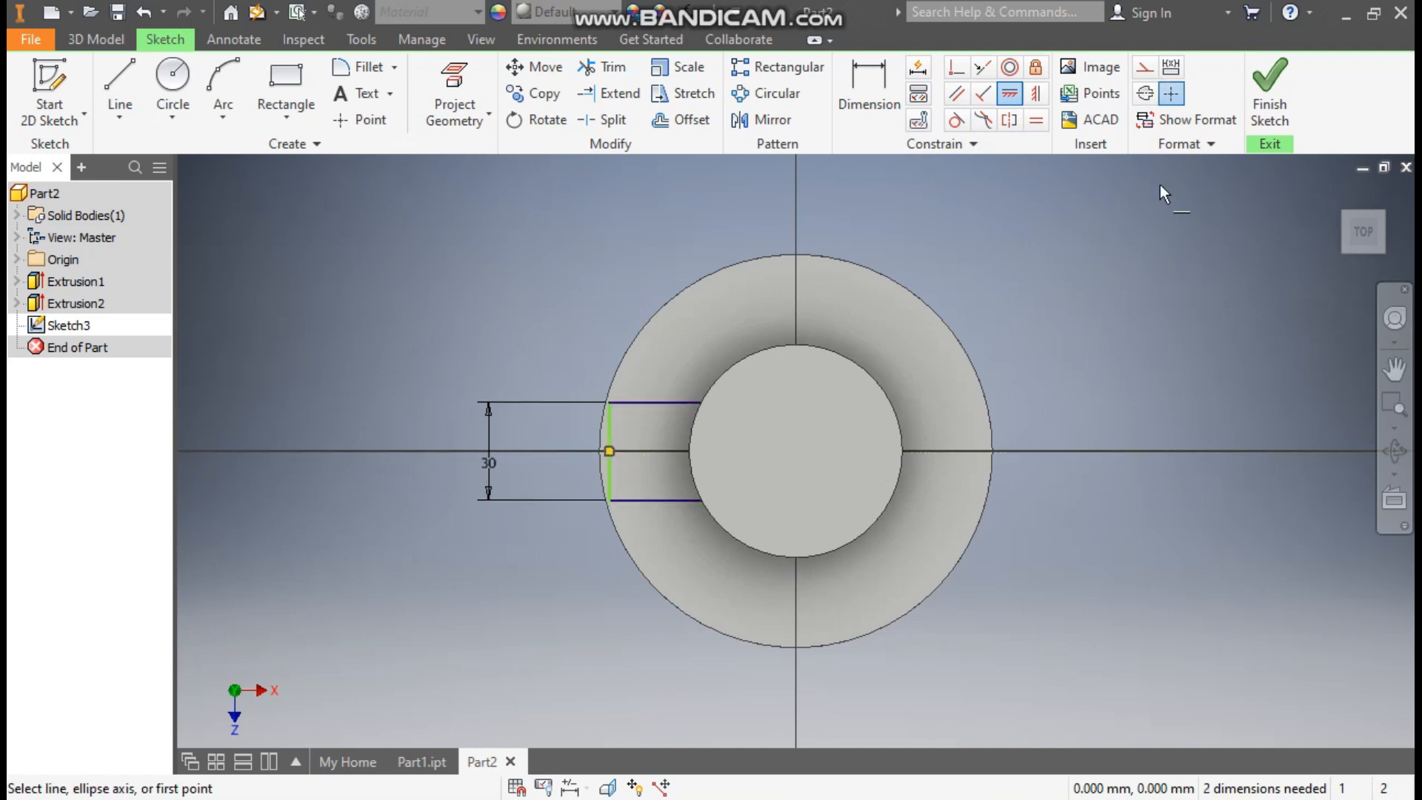
# Fillet both outer corners of the lug rectangle with a 15 mm radius
pyautogui.click(368, 74)
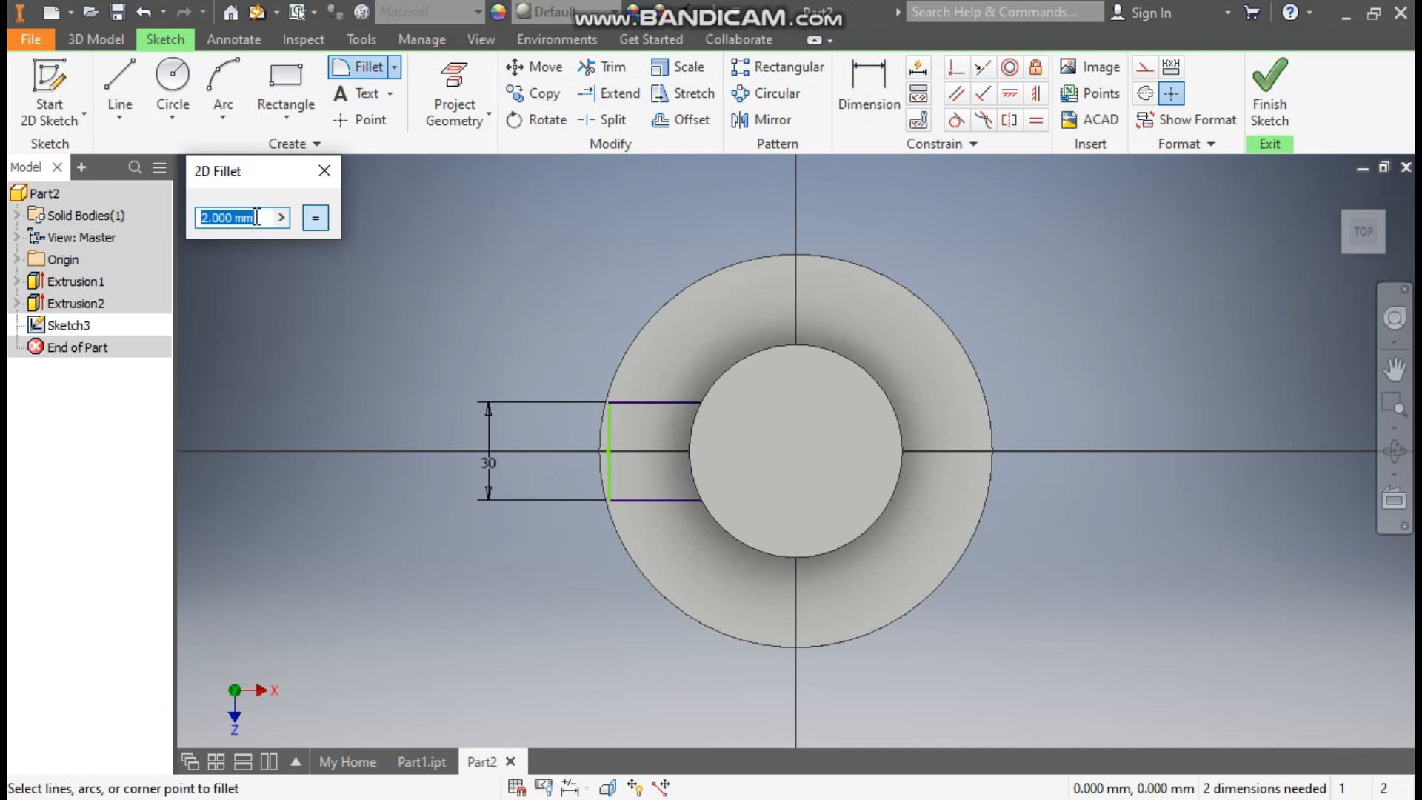
pyautogui.write('15')
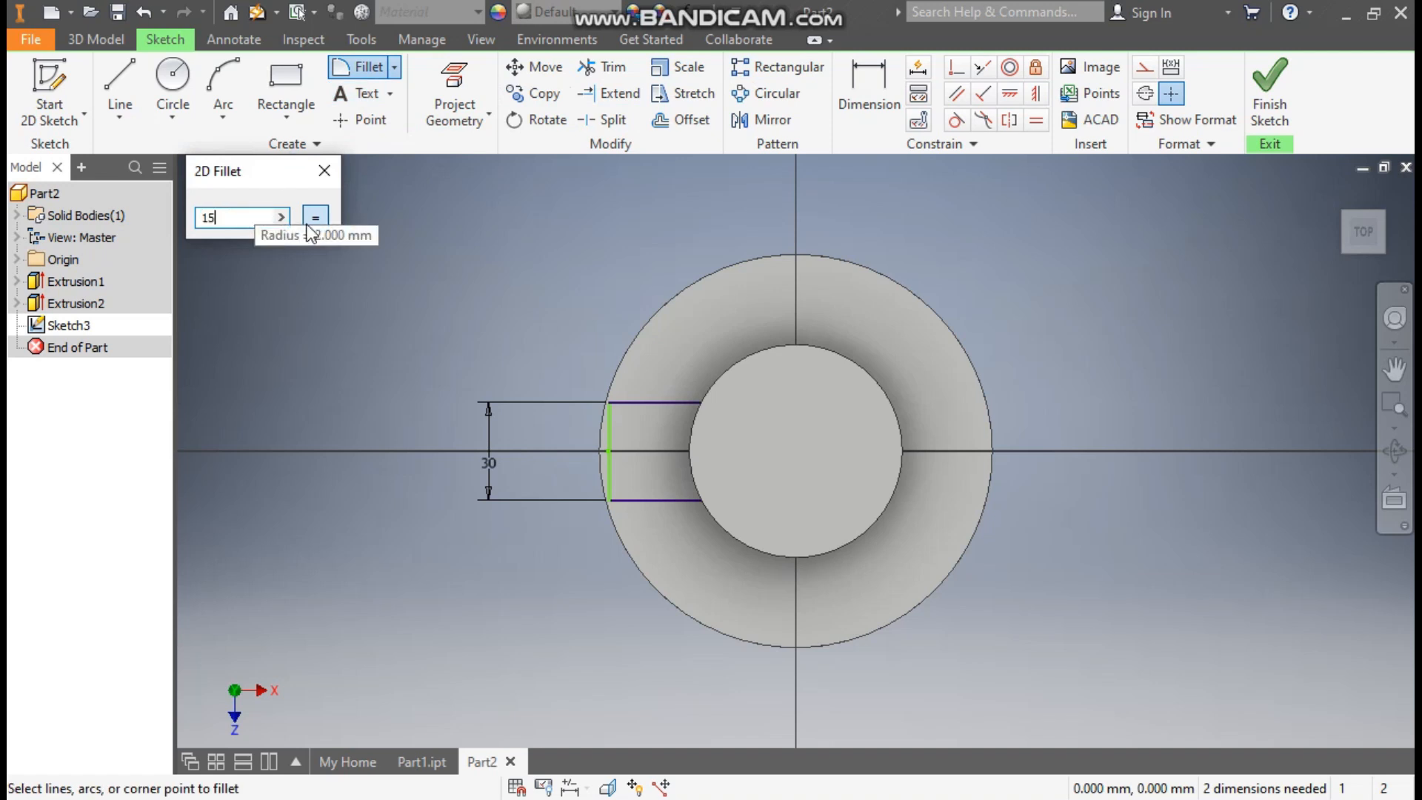
pyautogui.click(639, 402)
pyautogui.click(614, 419)
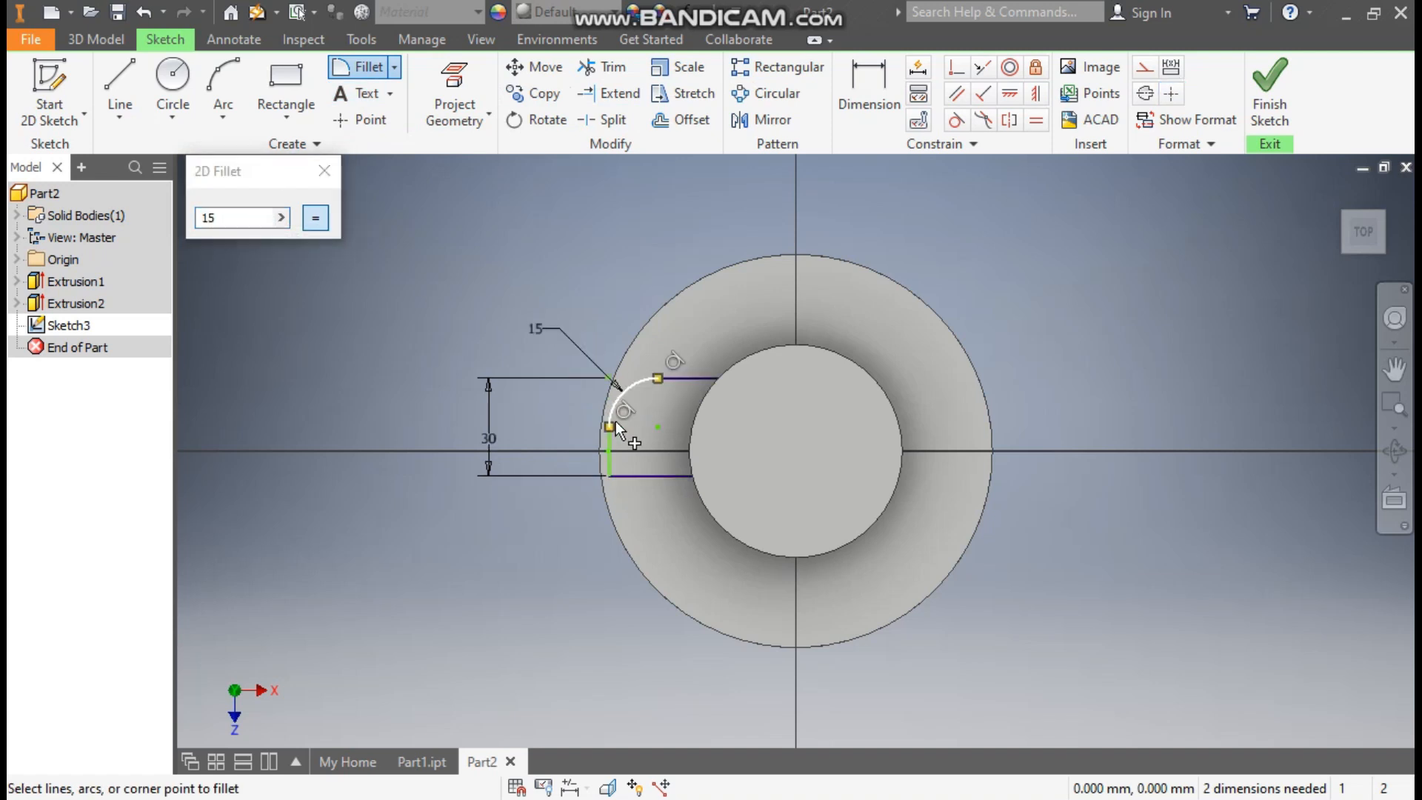
pyautogui.click(640, 474)
pyautogui.click(610, 436)
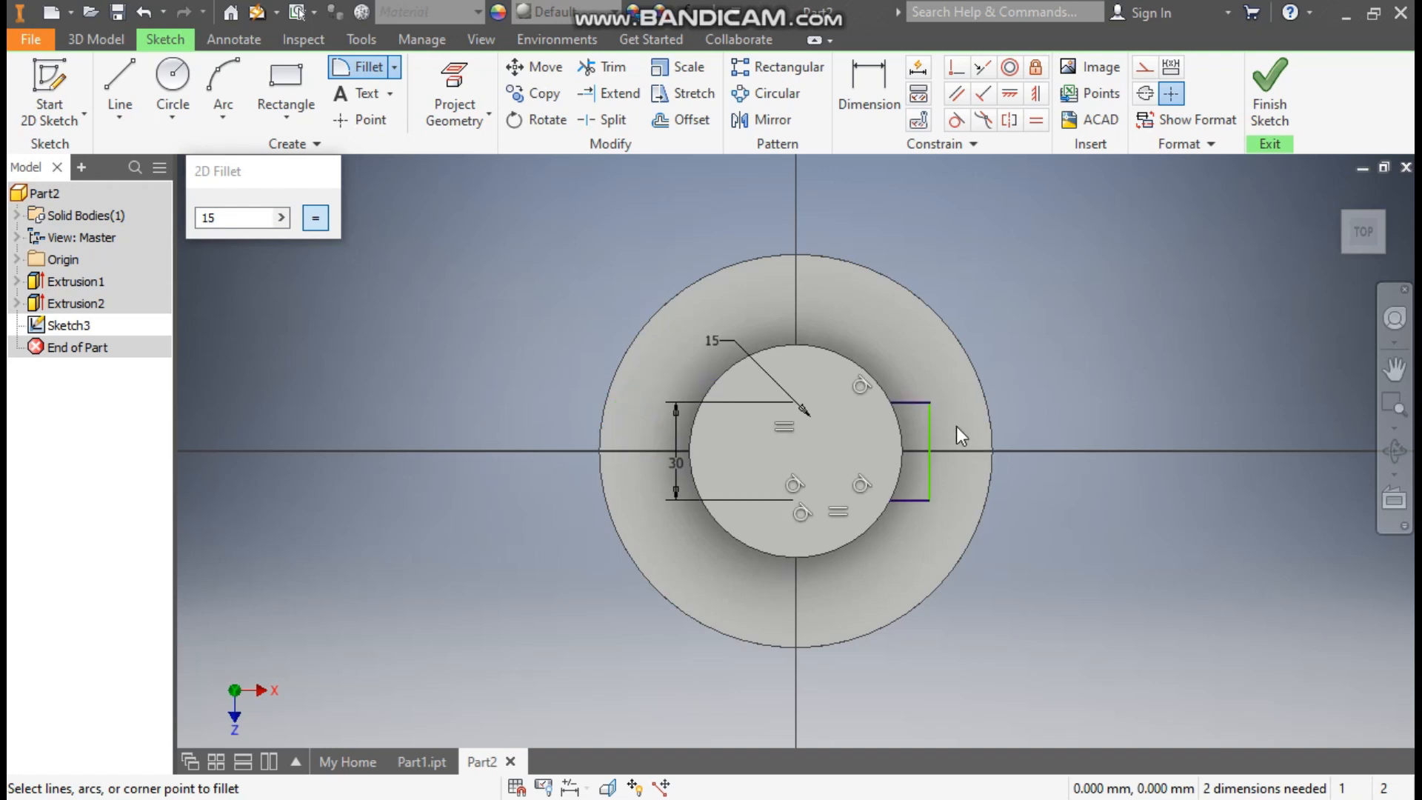
pyautogui.press('Escape')
# Move the profile's rounded end out well past the base disc's left edge
pyautogui.moveTo(845, 450); pyautogui.dragTo(517, 468)
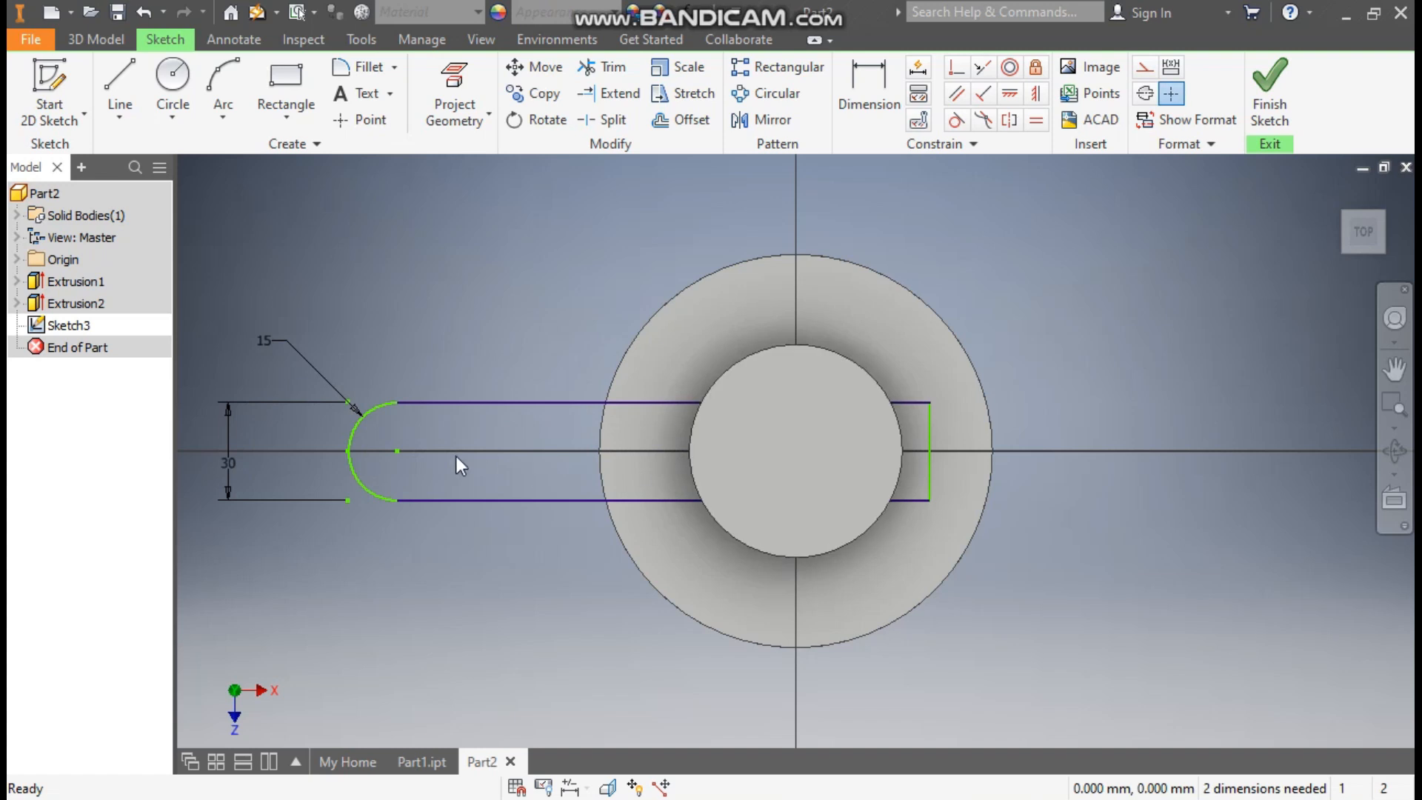
pyautogui.click(348, 452)
pyautogui.click(456, 565)
# Switch the display to Wireframe and stretch the profile's straight end past the disc's right edge
pyautogui.click(476, 42)
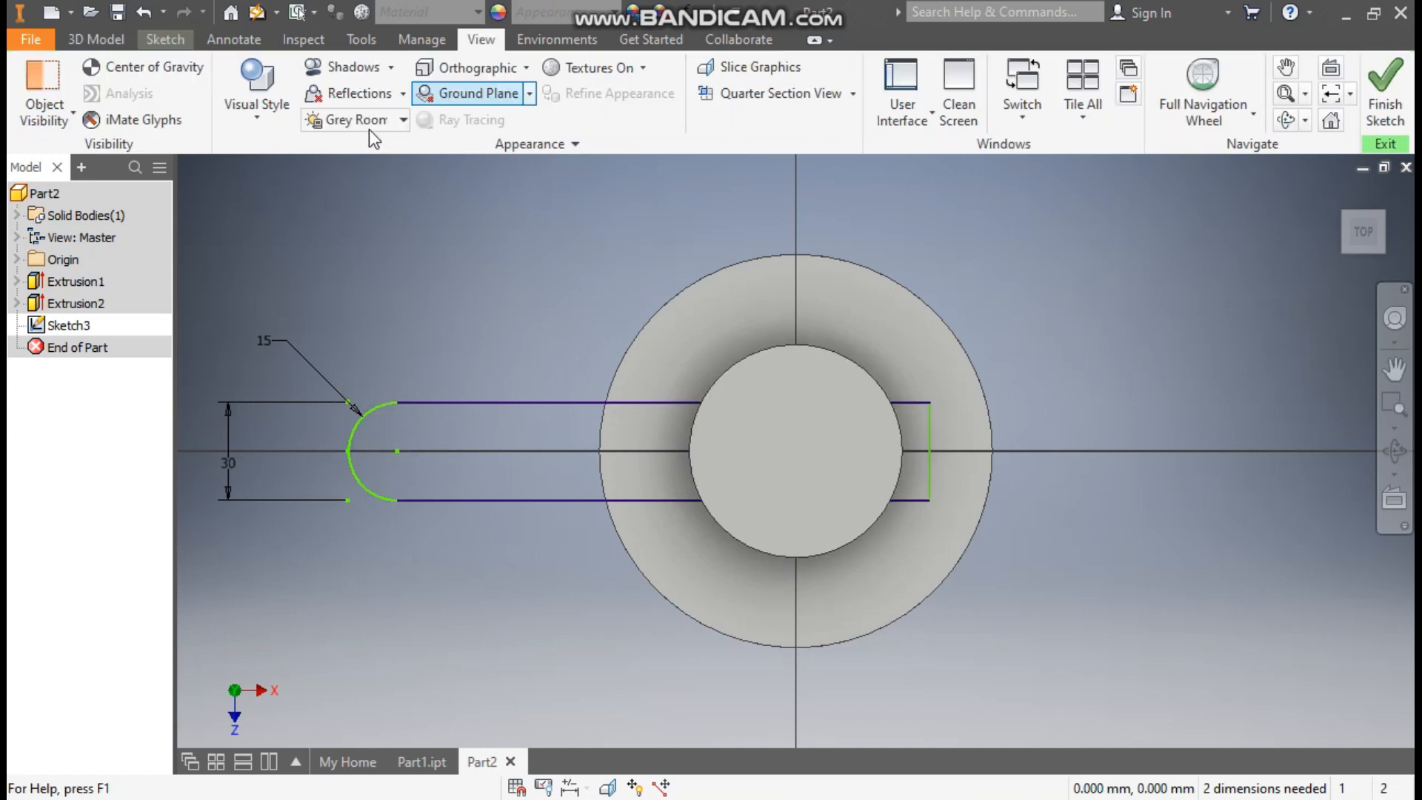
pyautogui.click(256, 81)
pyautogui.click(318, 333)
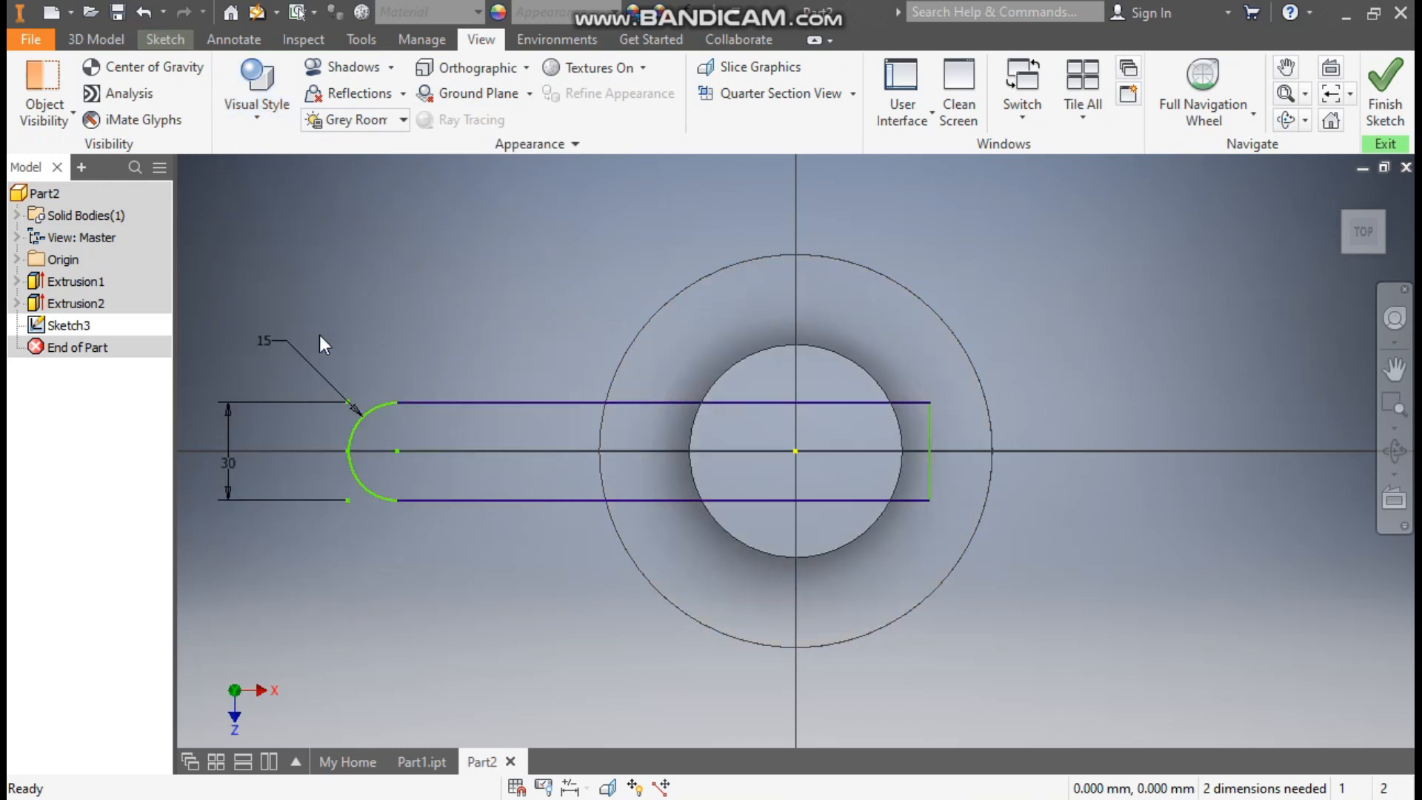
pyautogui.moveTo(907, 440); pyautogui.dragTo(1078, 437)
pyautogui.moveTo(397, 452); pyautogui.dragTo(429, 451)
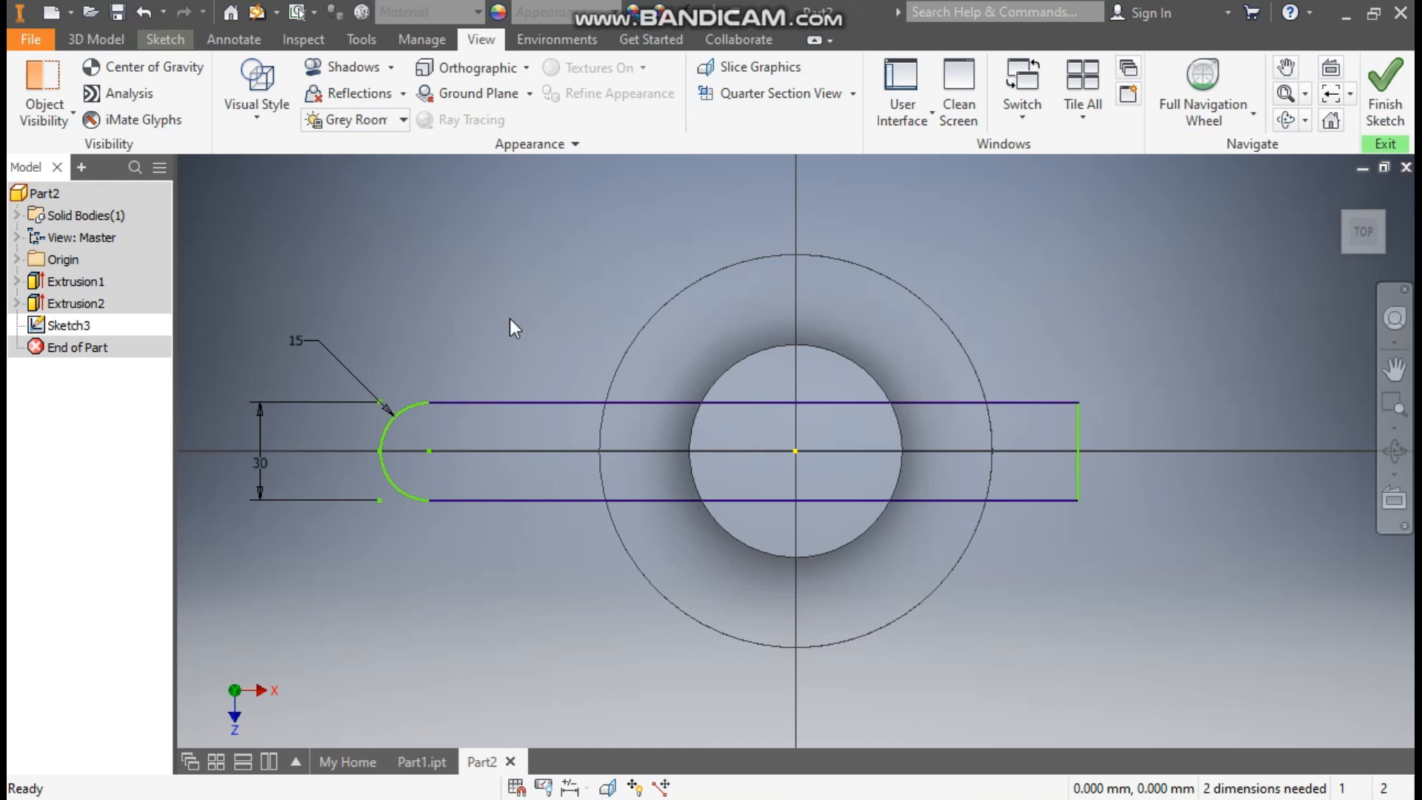
# Dimension the horizontal distance from the rounded end's arc centre to the origin as 42 mm
pyautogui.click(165, 39)
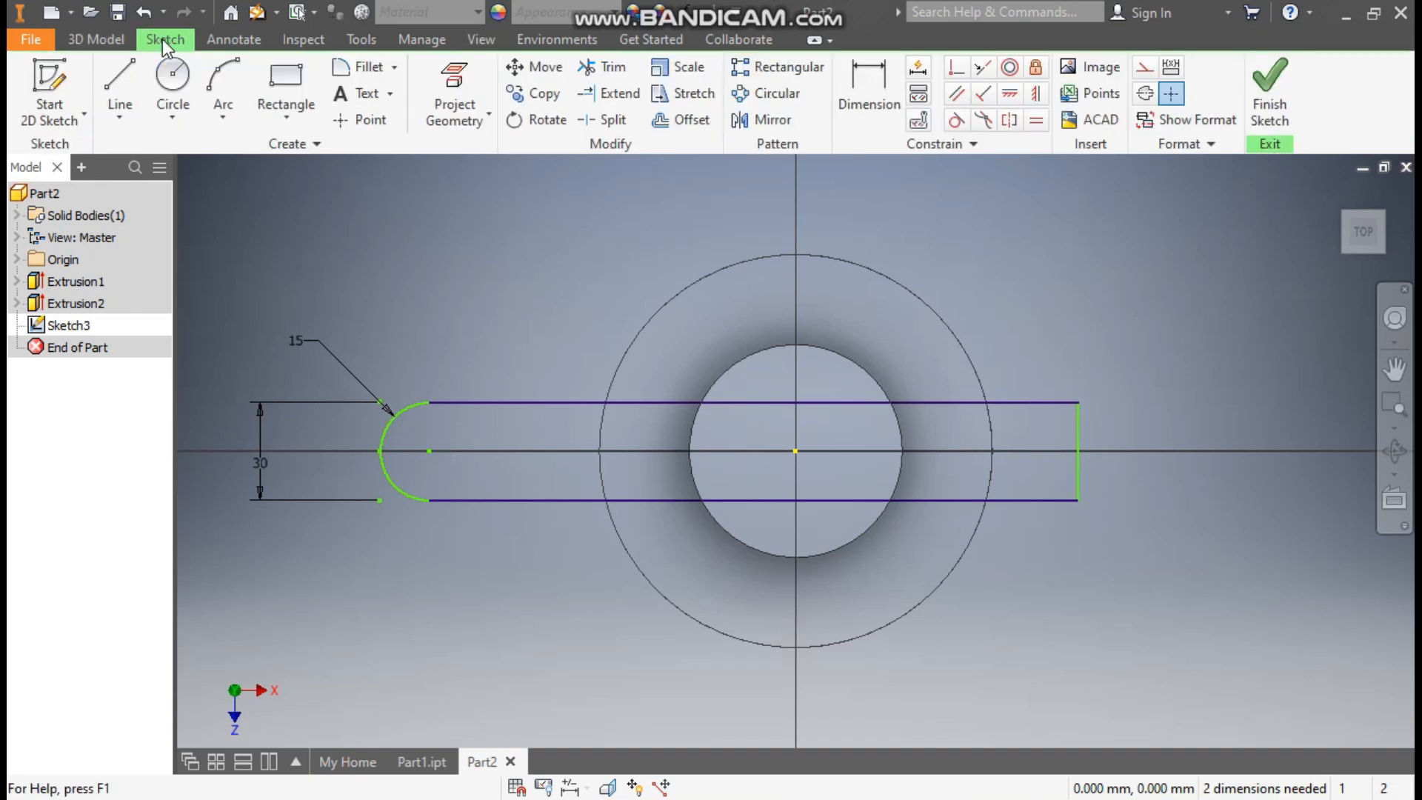
pyautogui.click(868, 99)
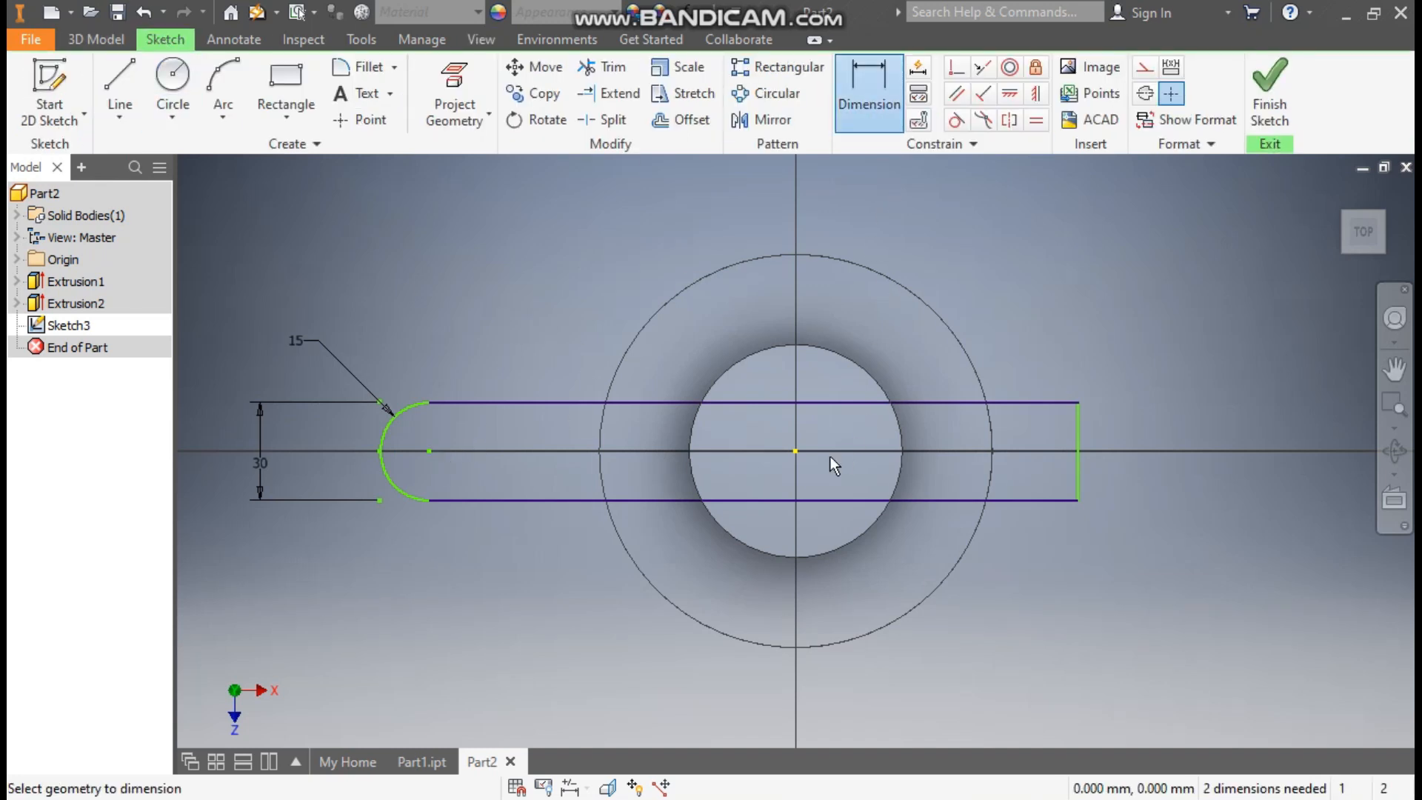
pyautogui.click(428, 450)
pyautogui.click(646, 632)
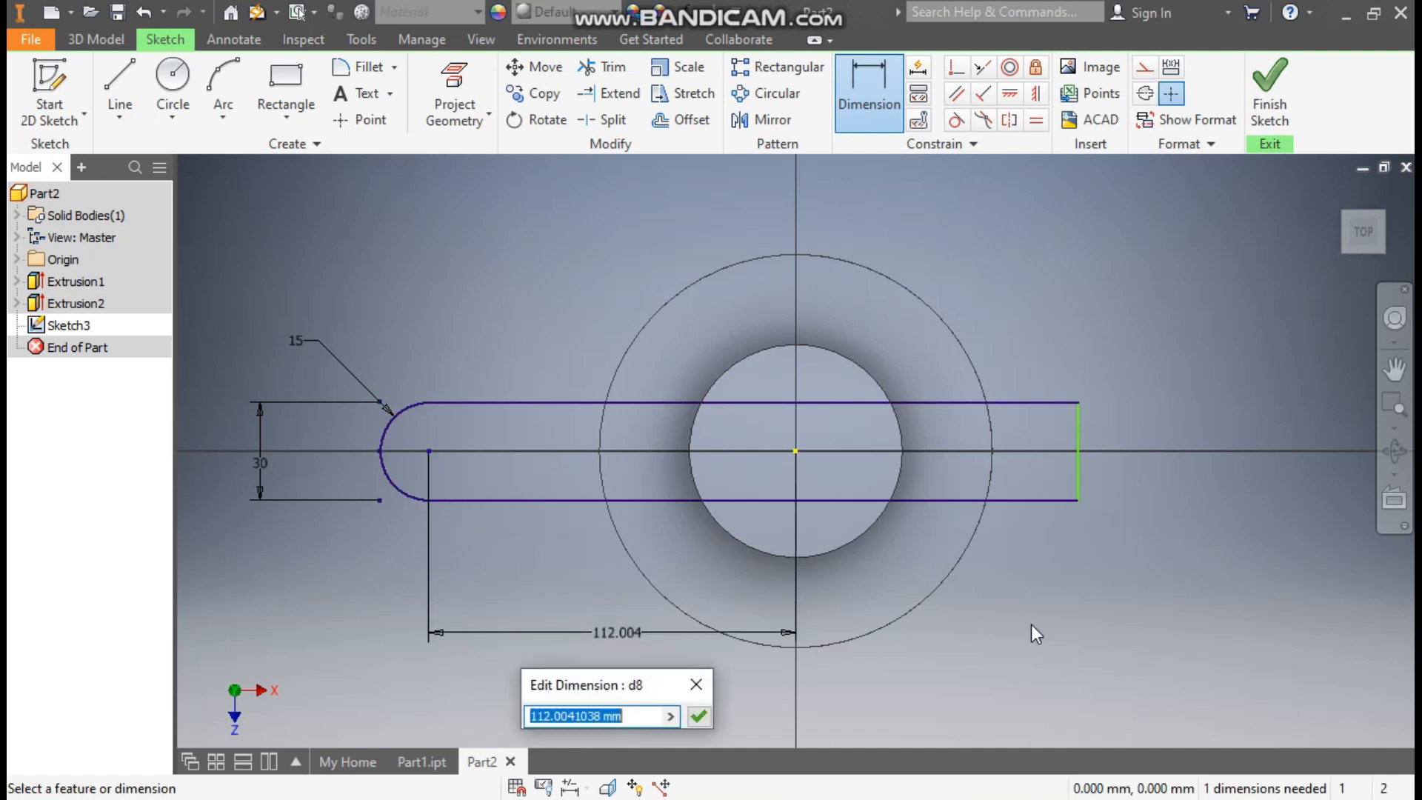
pyautogui.write('42')
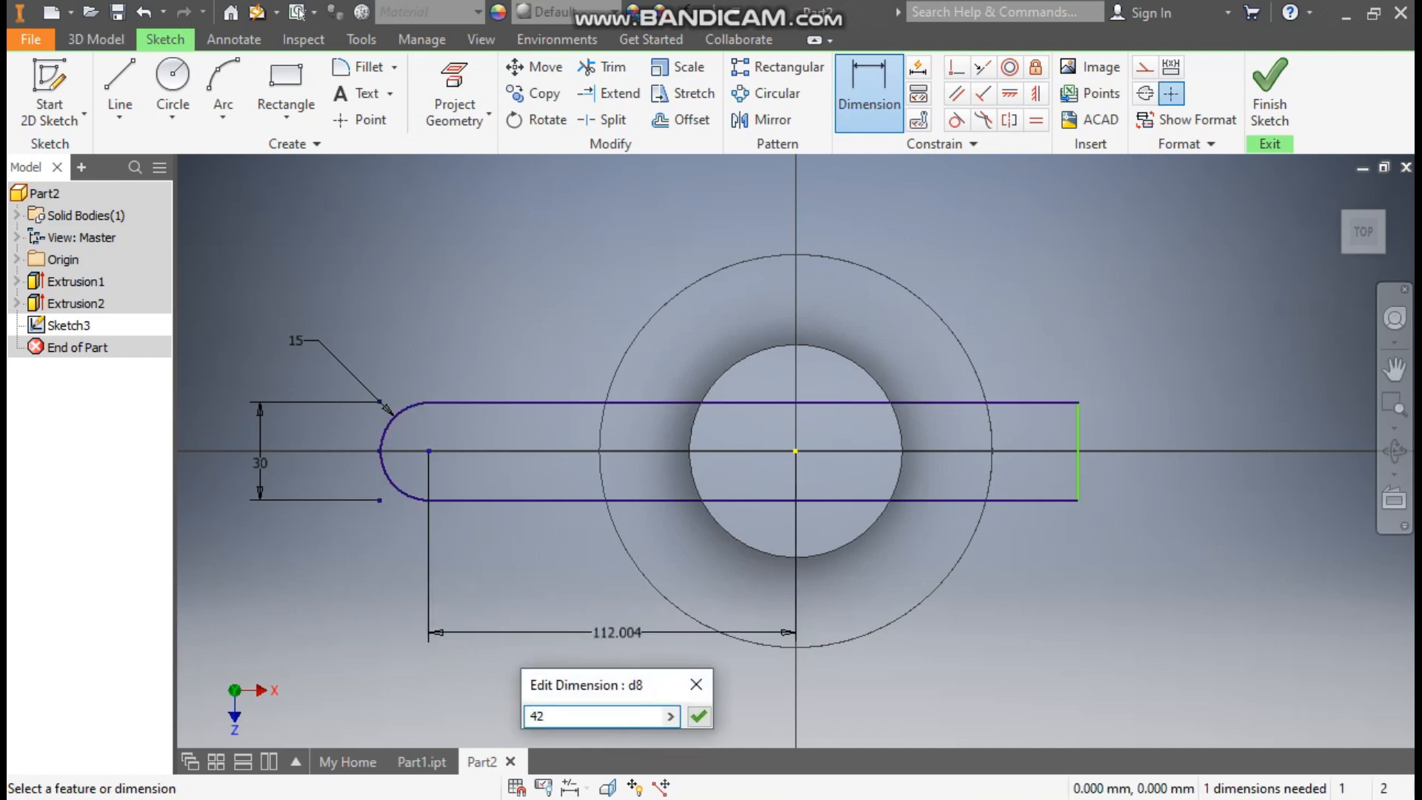
pyautogui.press('Return')
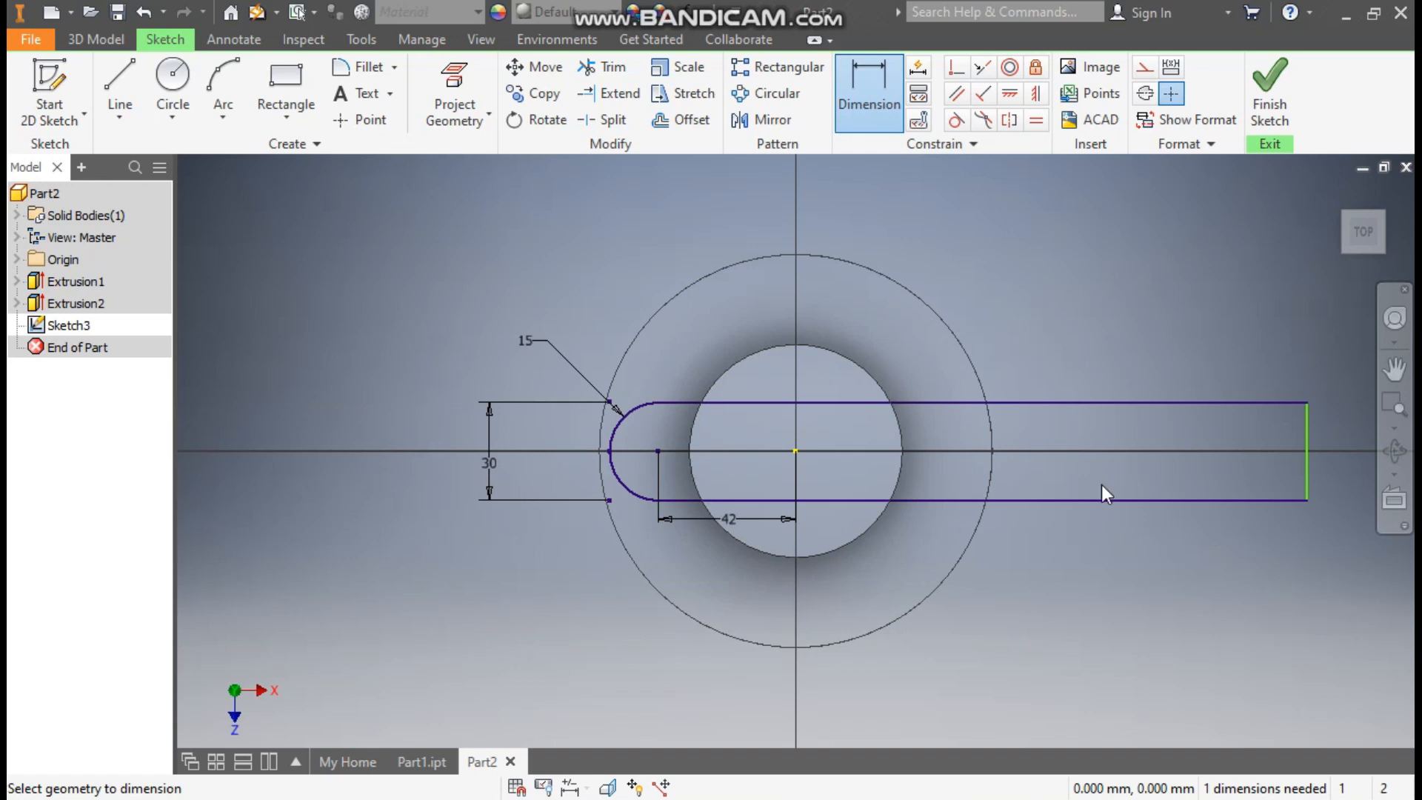
# Make the midpoint of the profile's straight end side coincident with the origin
pyautogui.click(955, 120)
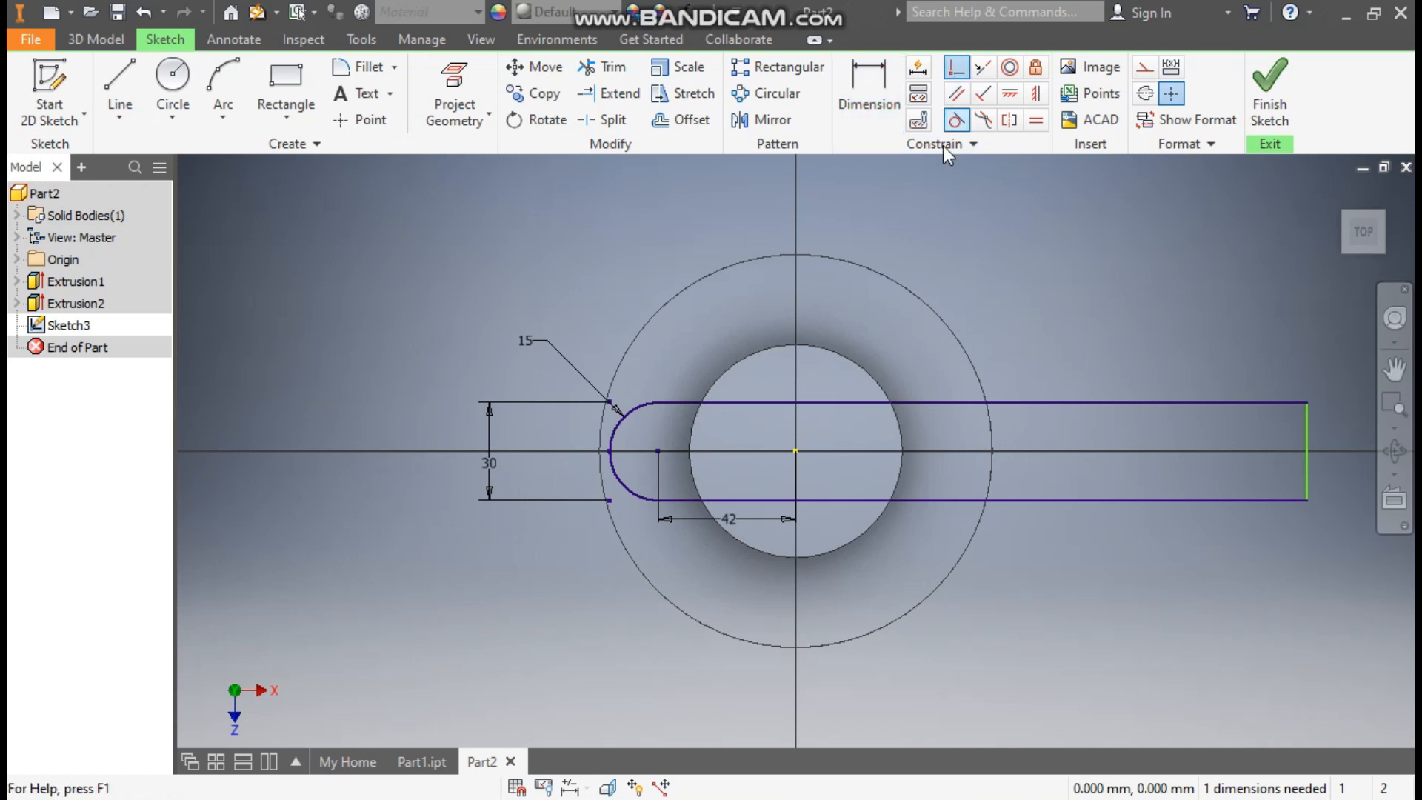
pyautogui.click(795, 450)
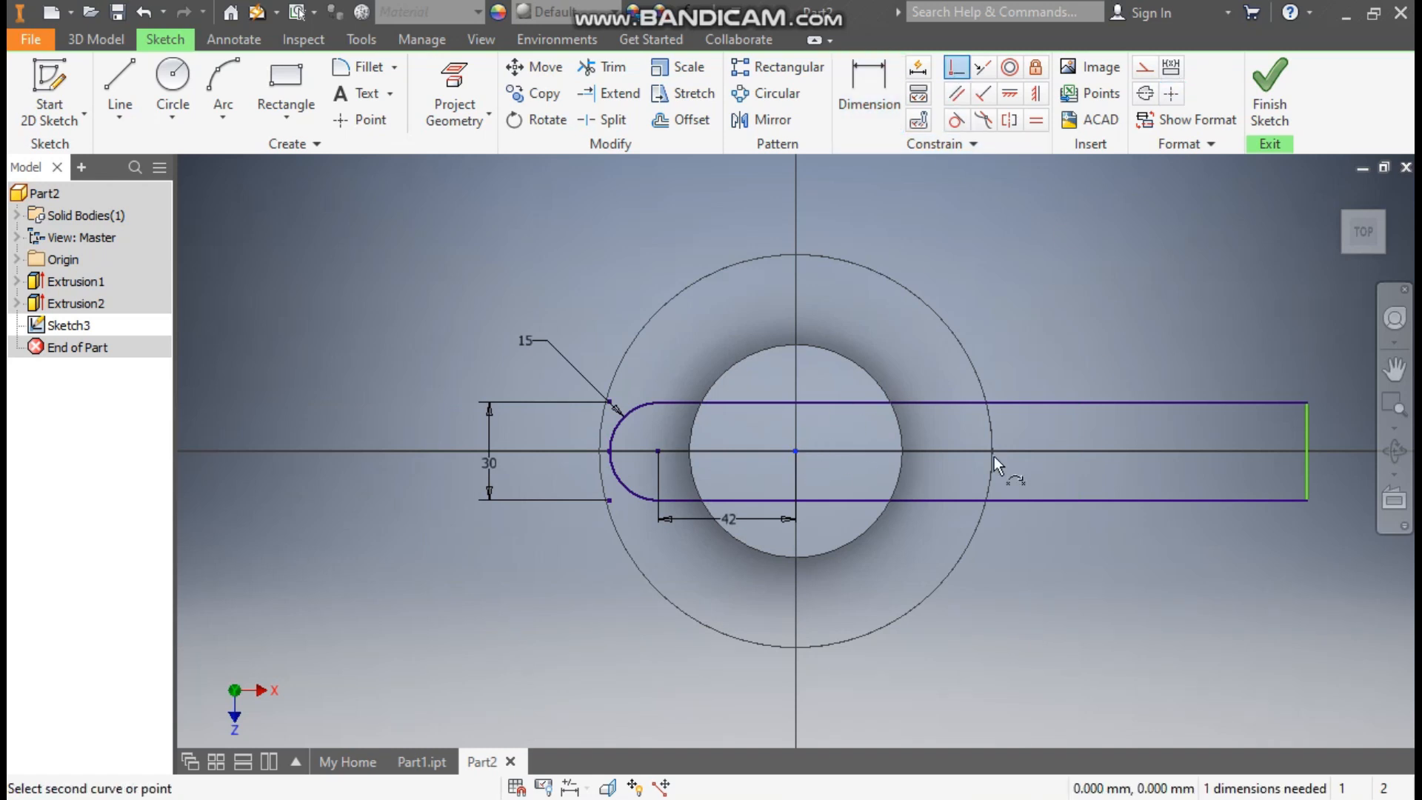
pyautogui.click(1309, 448)
# Finish the sketch and extrude the lug profile 15 mm upward, joined to the body
pyautogui.click(1270, 88)
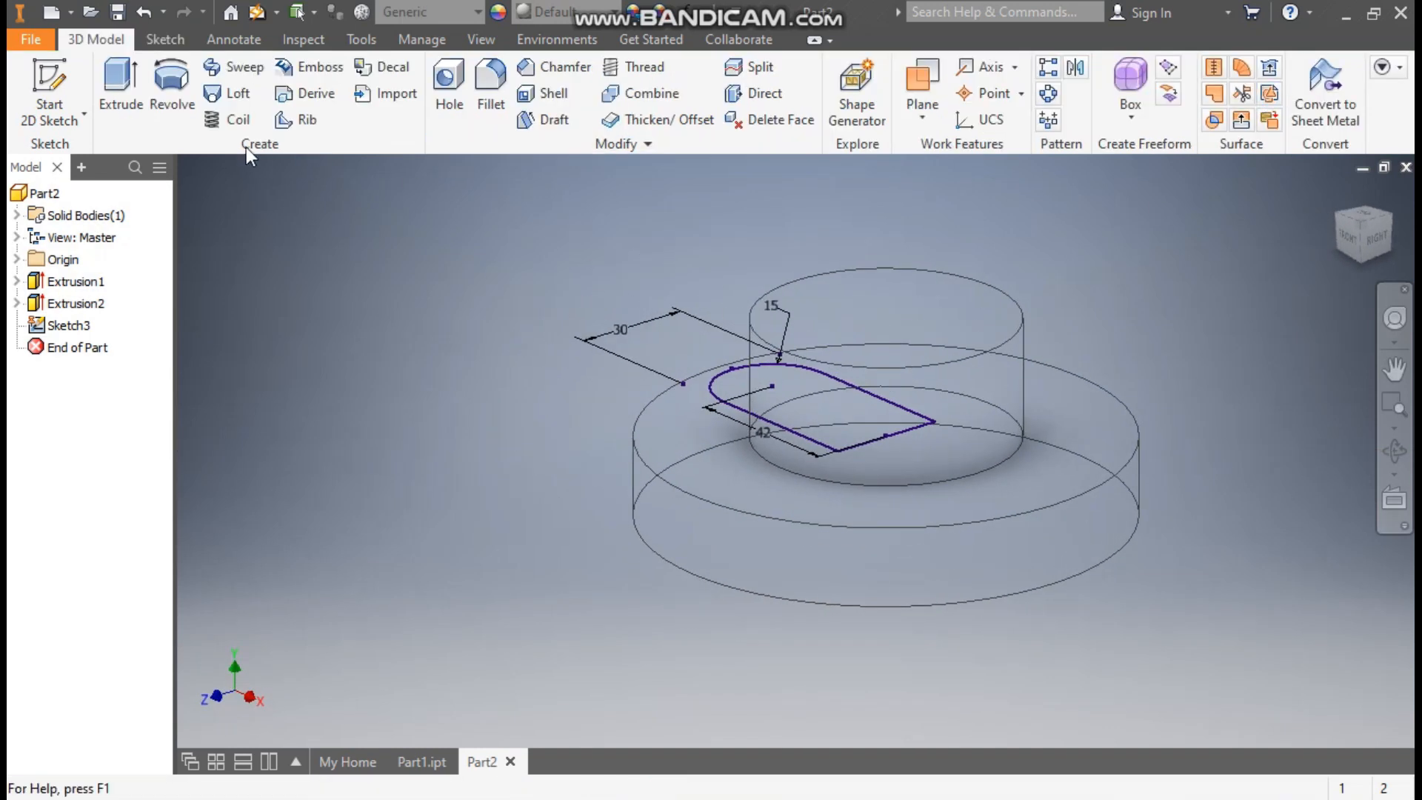
pyautogui.click(124, 74)
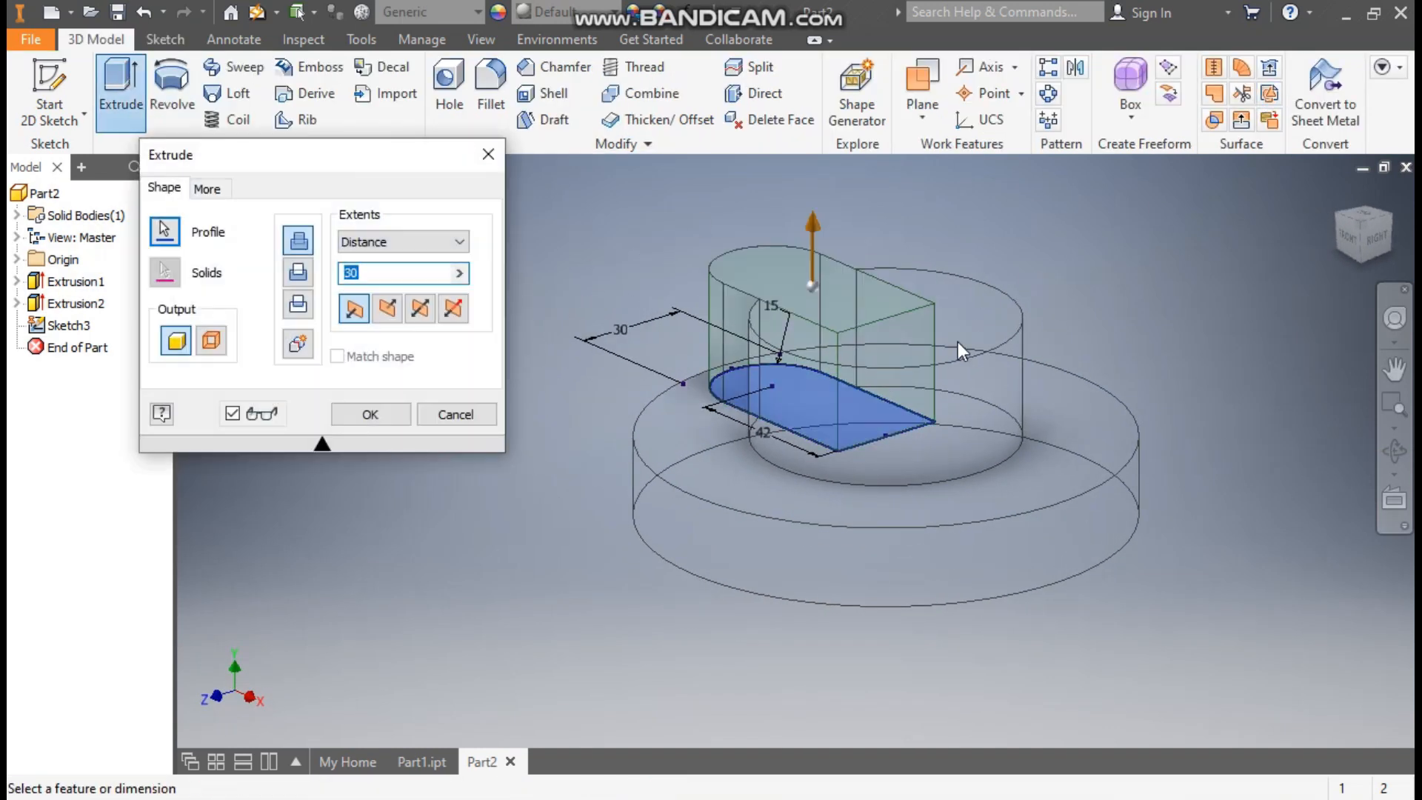
pyautogui.write('15')
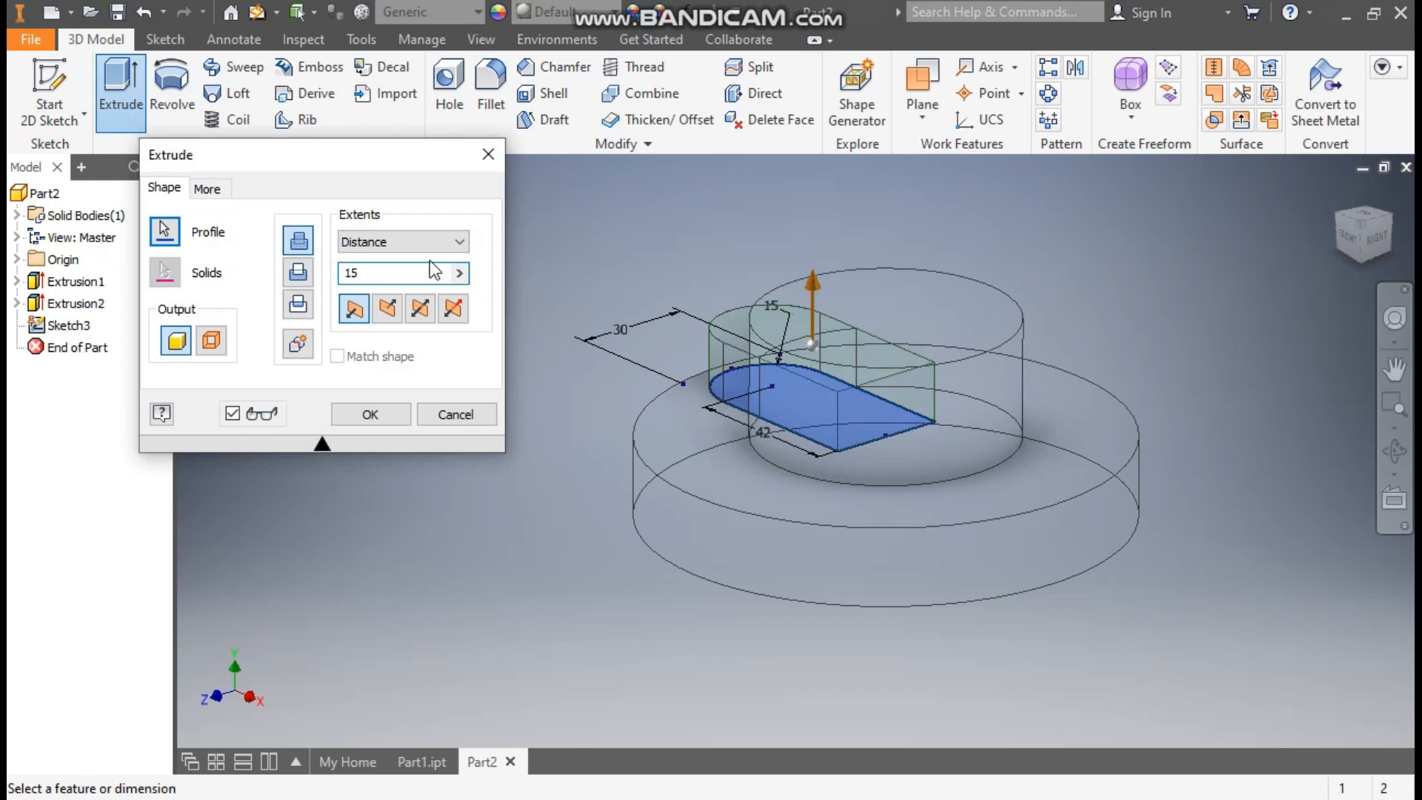
pyautogui.click(393, 419)
# Set the visual style to Shaded with Edges and inspect the lug from the isometric views
pyautogui.click(1338, 194)
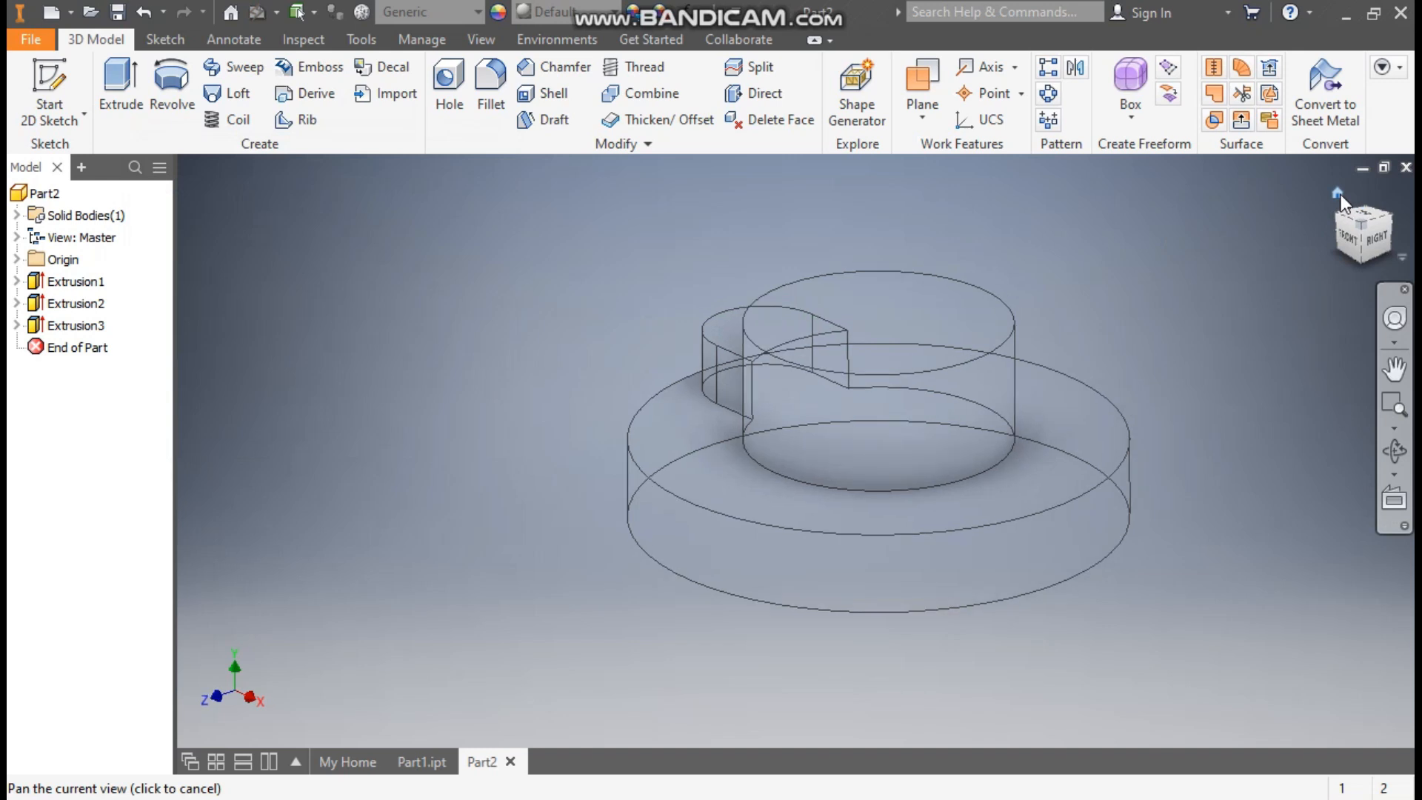
pyautogui.click(473, 41)
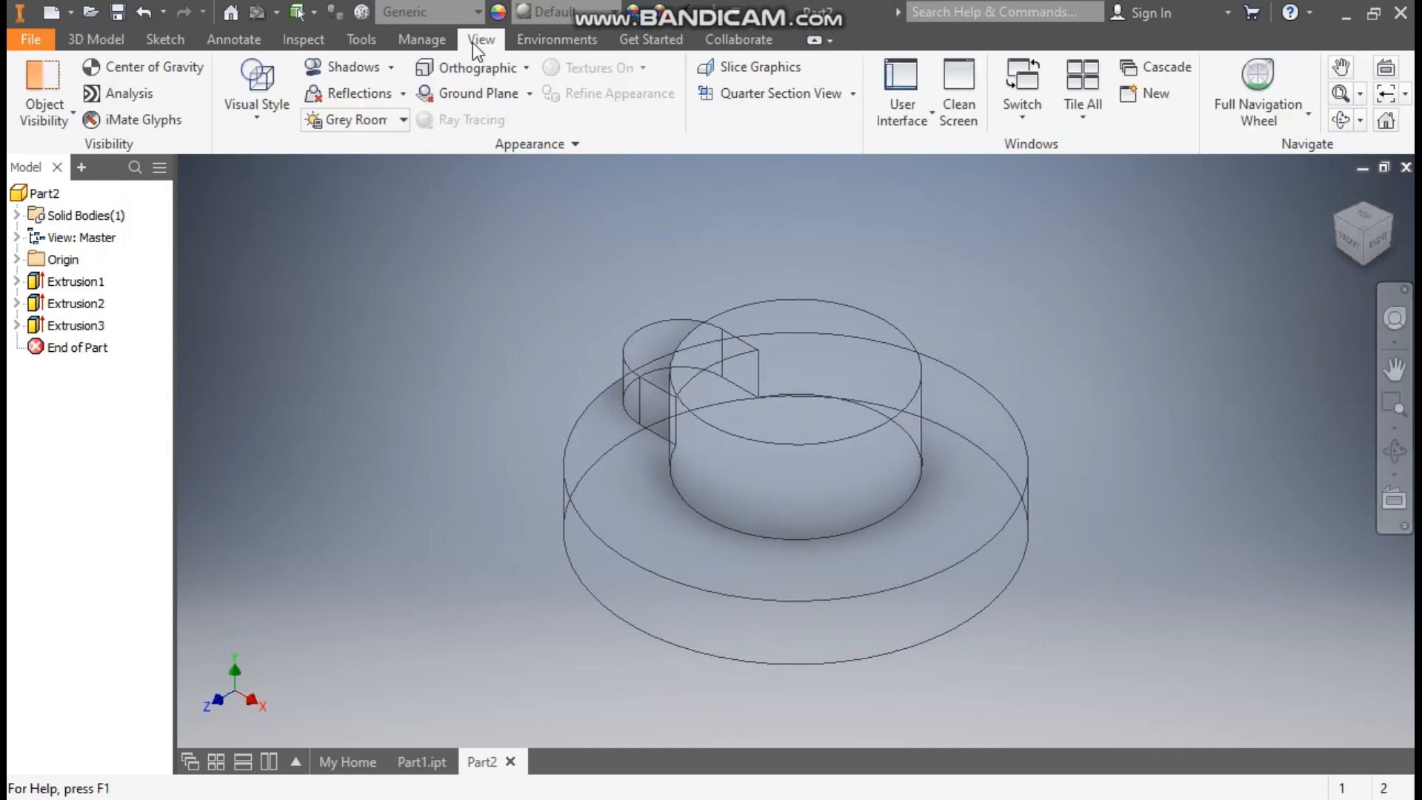
pyautogui.click(239, 117)
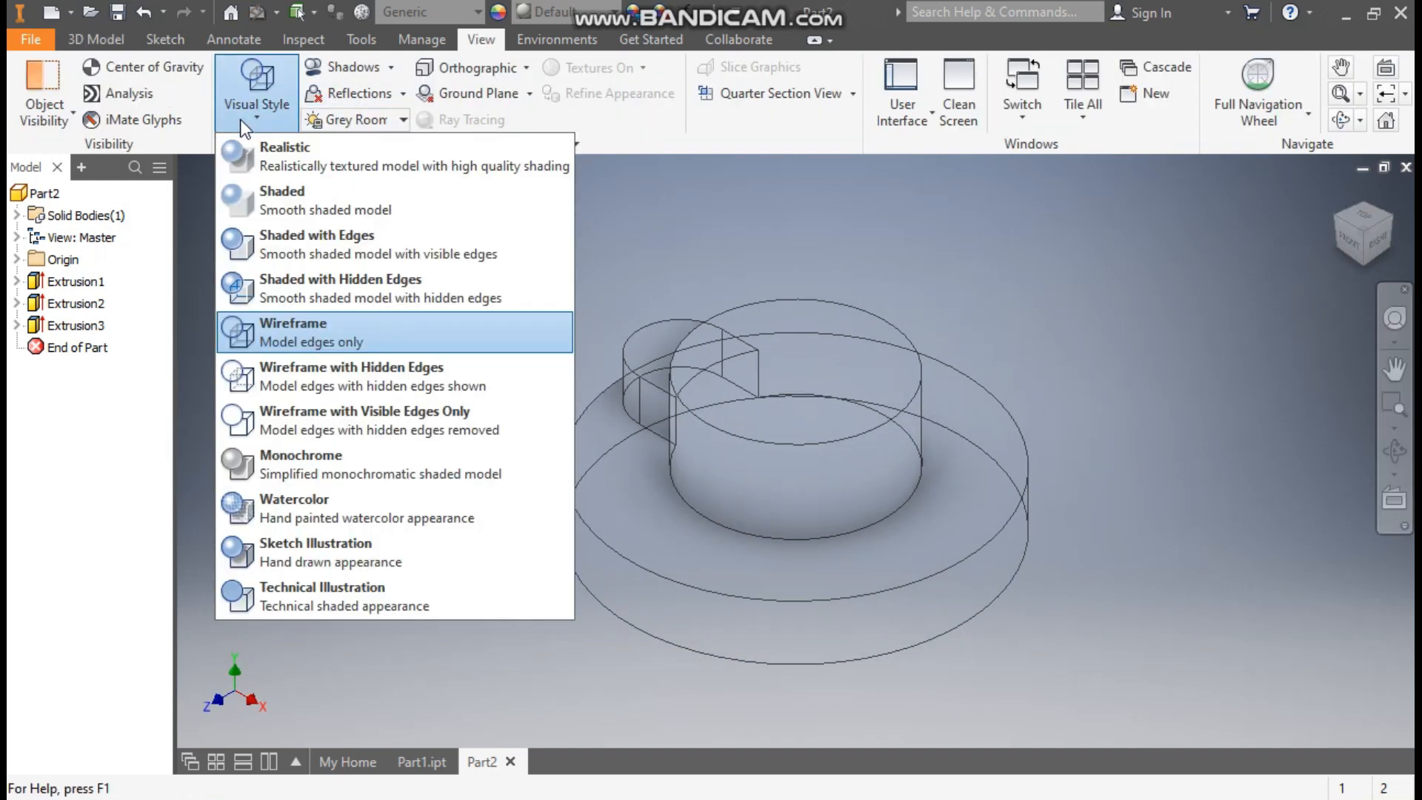
pyautogui.click(287, 239)
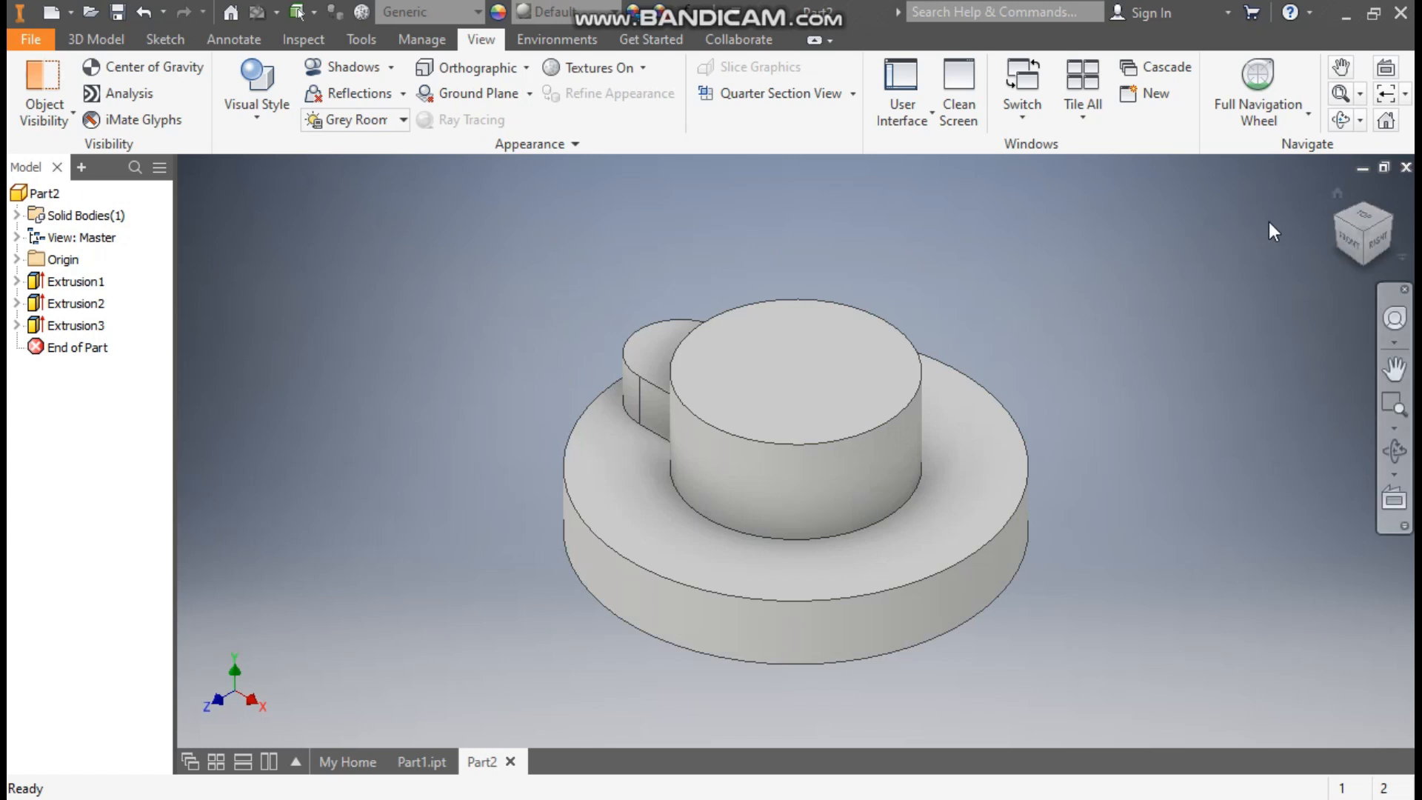
pyautogui.click(1332, 215)
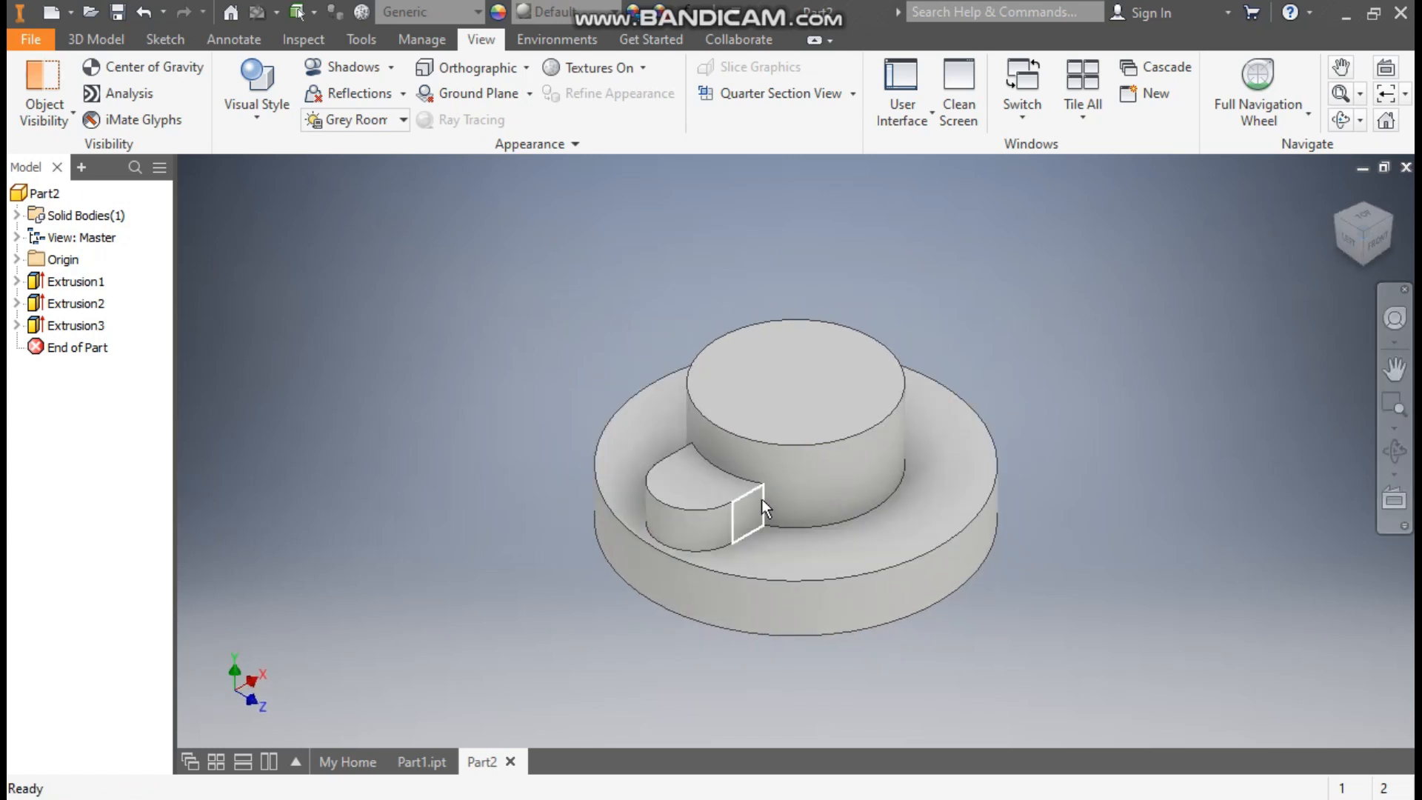
pyautogui.click(1402, 231)
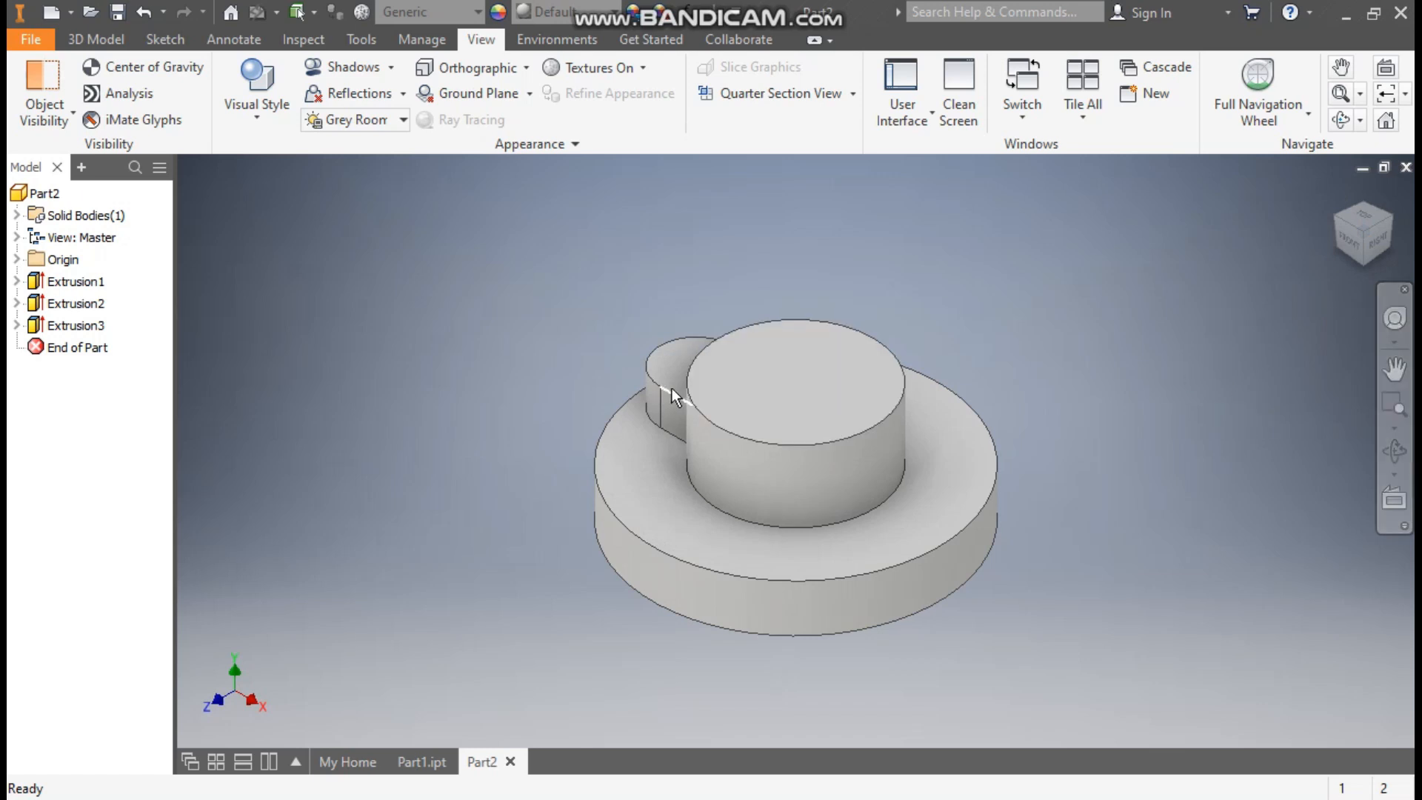
# Mirror the lug extrusion about the YZ Plane to the opposite side of the boss
pyautogui.click(98, 39)
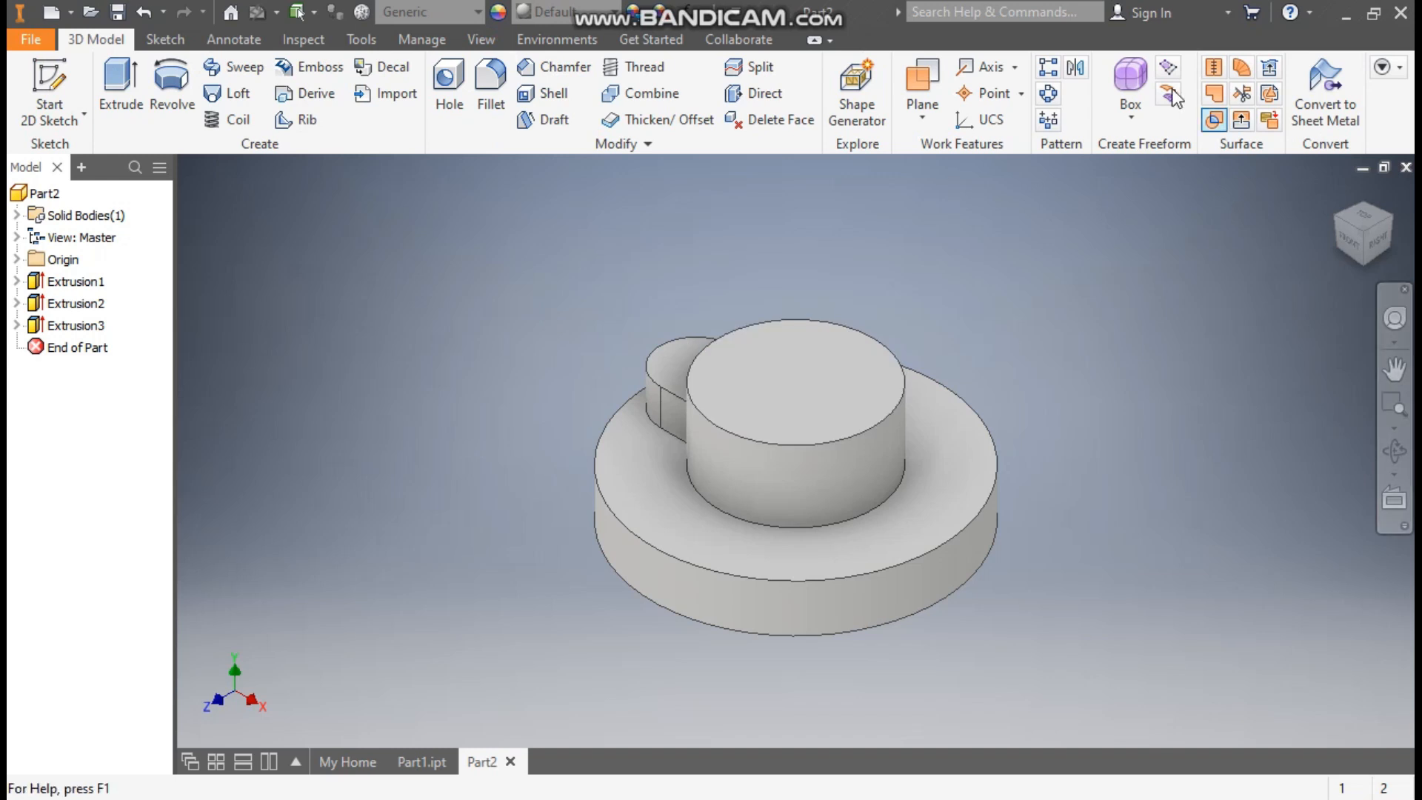
pyautogui.click(1080, 71)
pyautogui.click(77, 326)
pyautogui.click(255, 255)
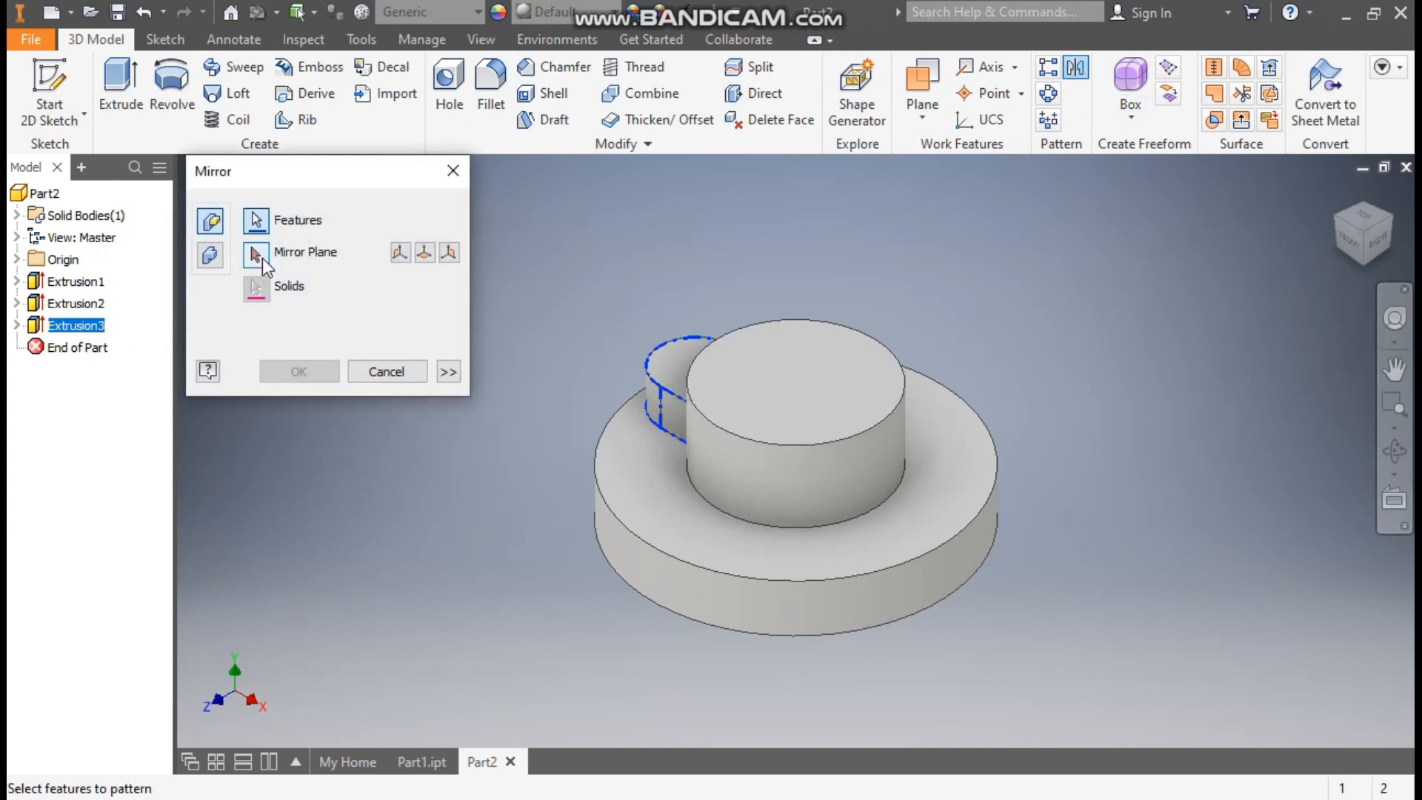
pyautogui.click(39, 261)
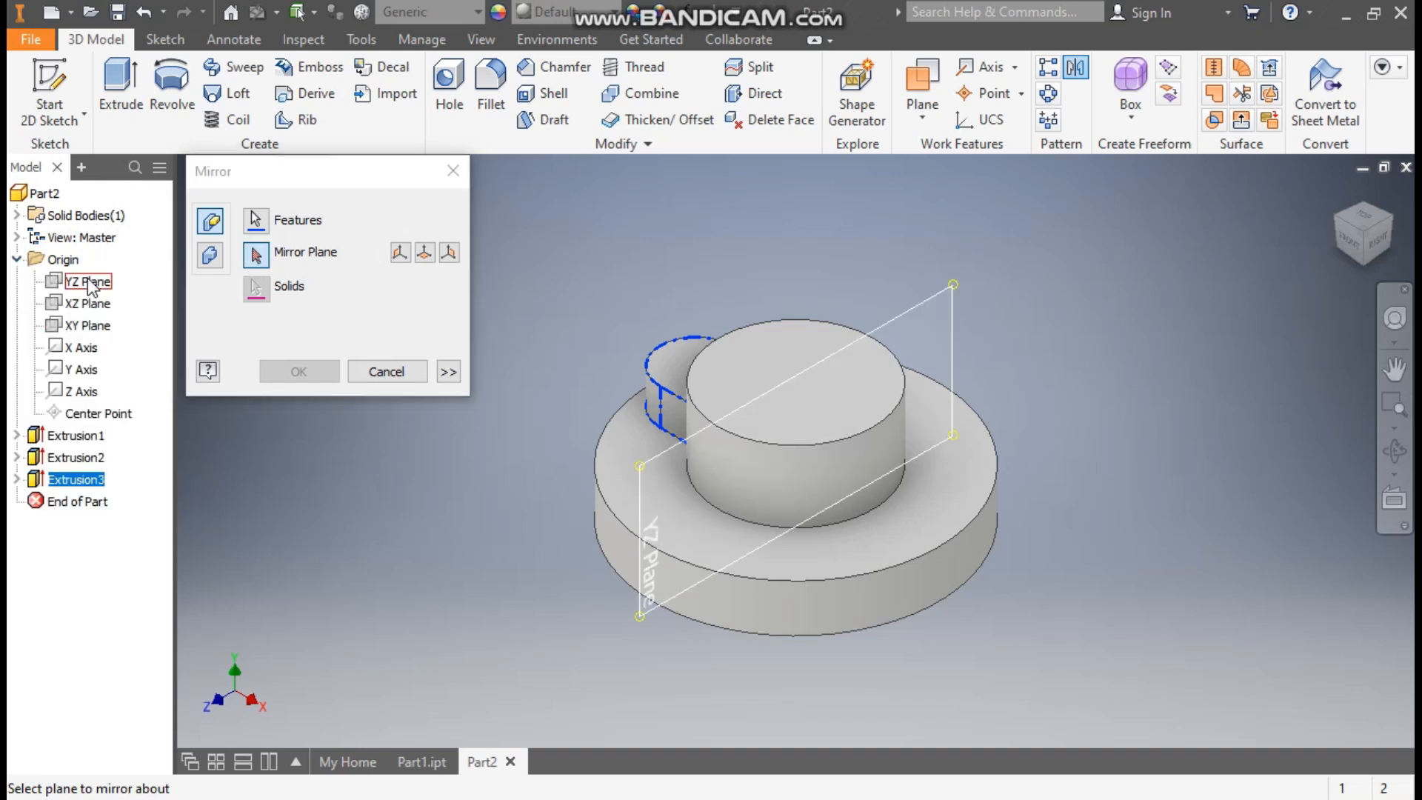
pyautogui.click(89, 283)
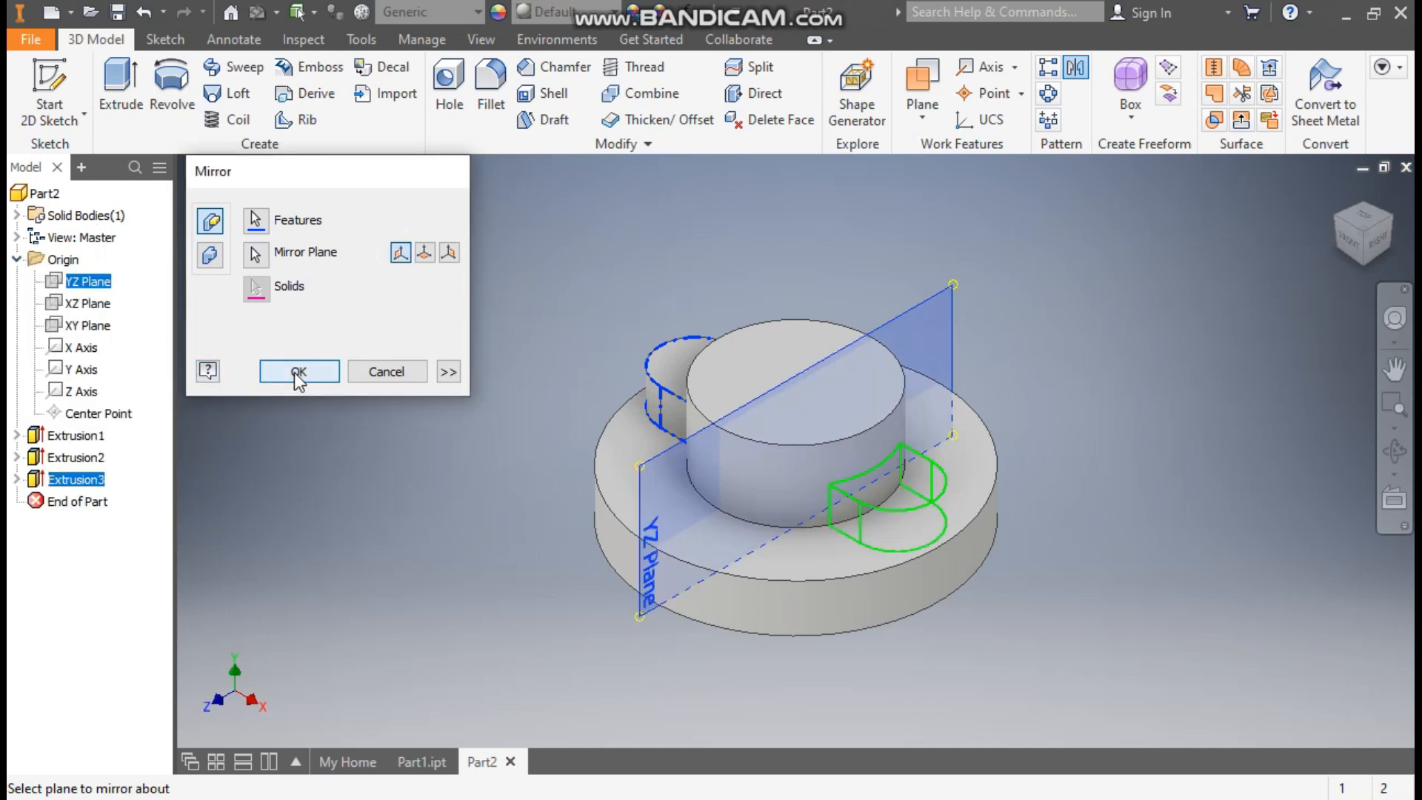
pyautogui.click(298, 374)
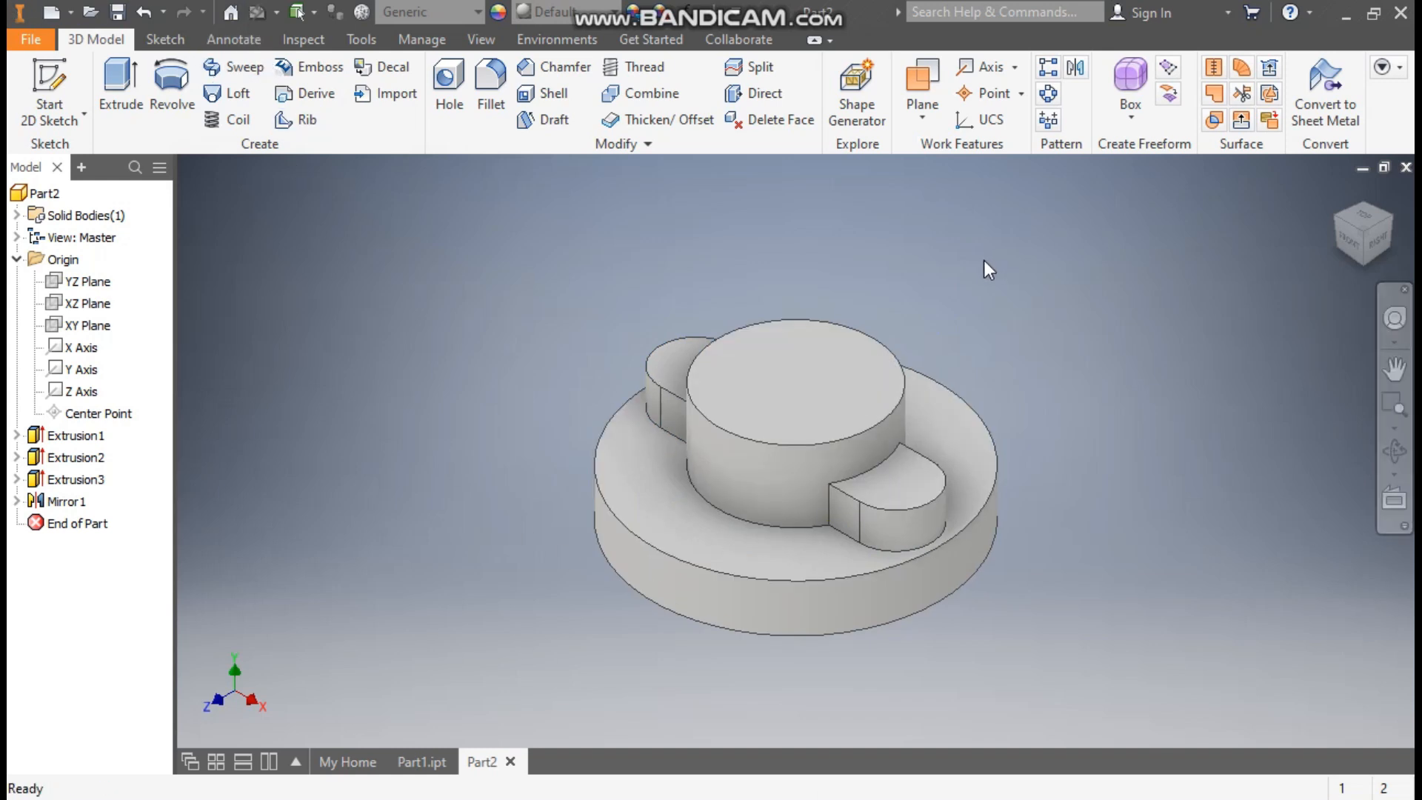
# Start a sketch on the boss's top face and draw a 15 mm diameter circle at the left lug's arc centre
pyautogui.click(815, 367)
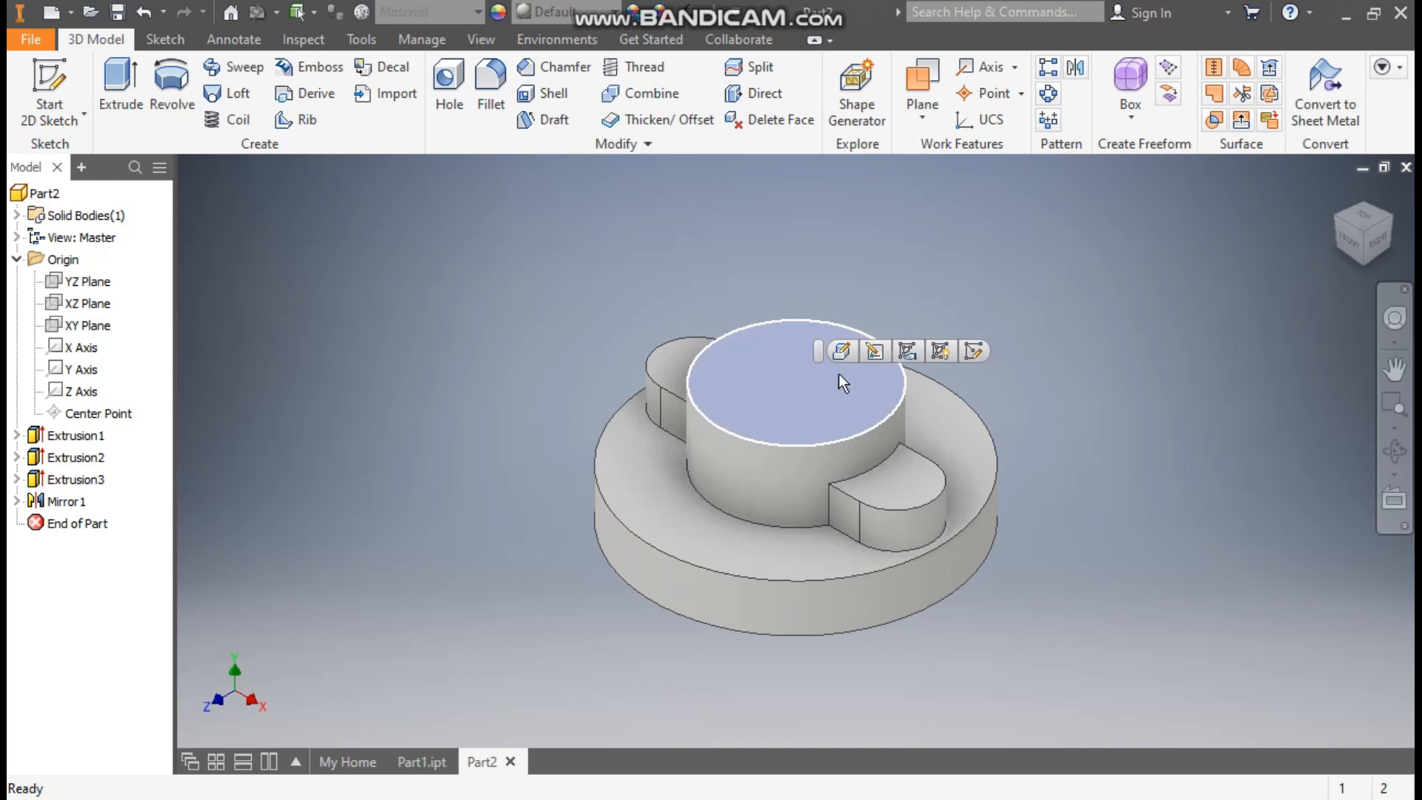
pyautogui.click(971, 354)
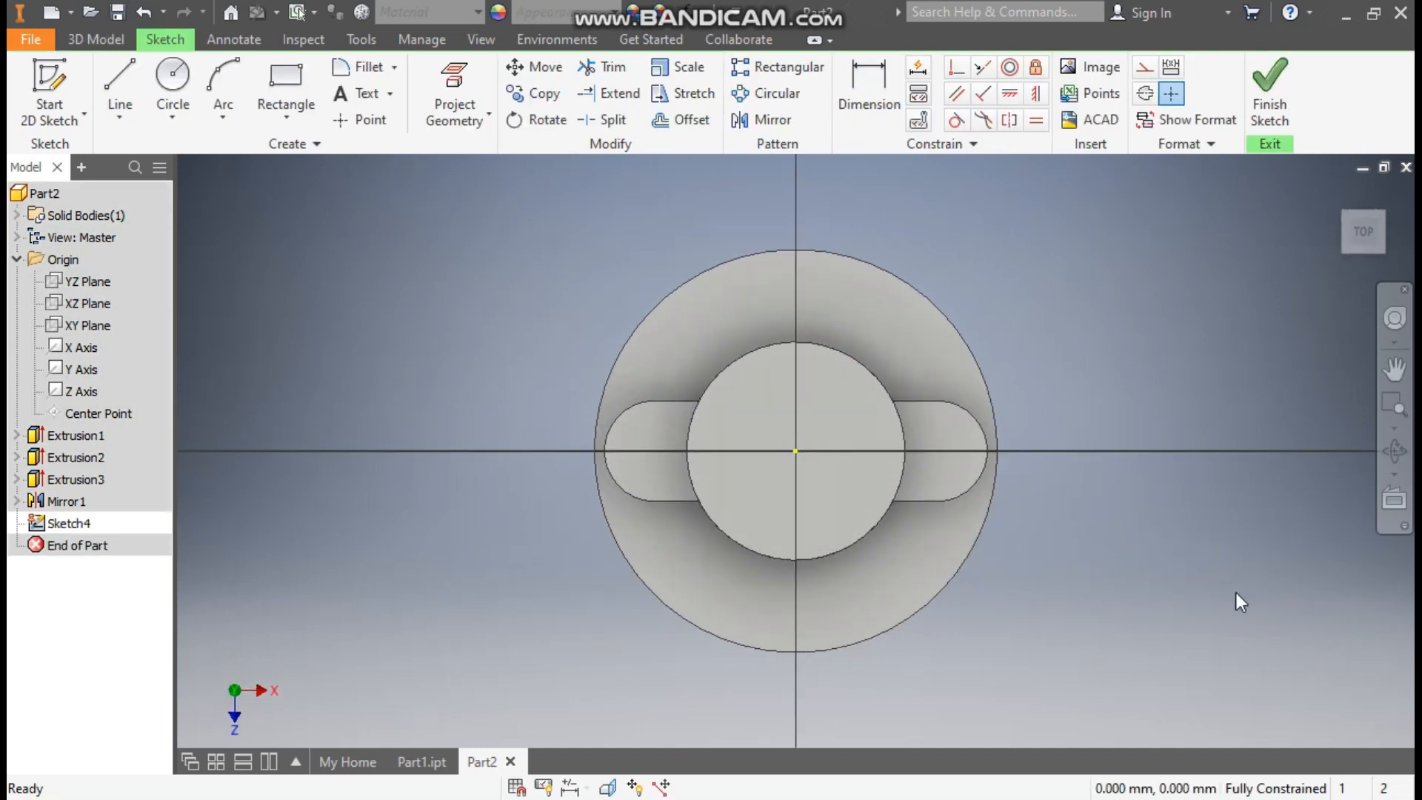
pyautogui.click(172, 83)
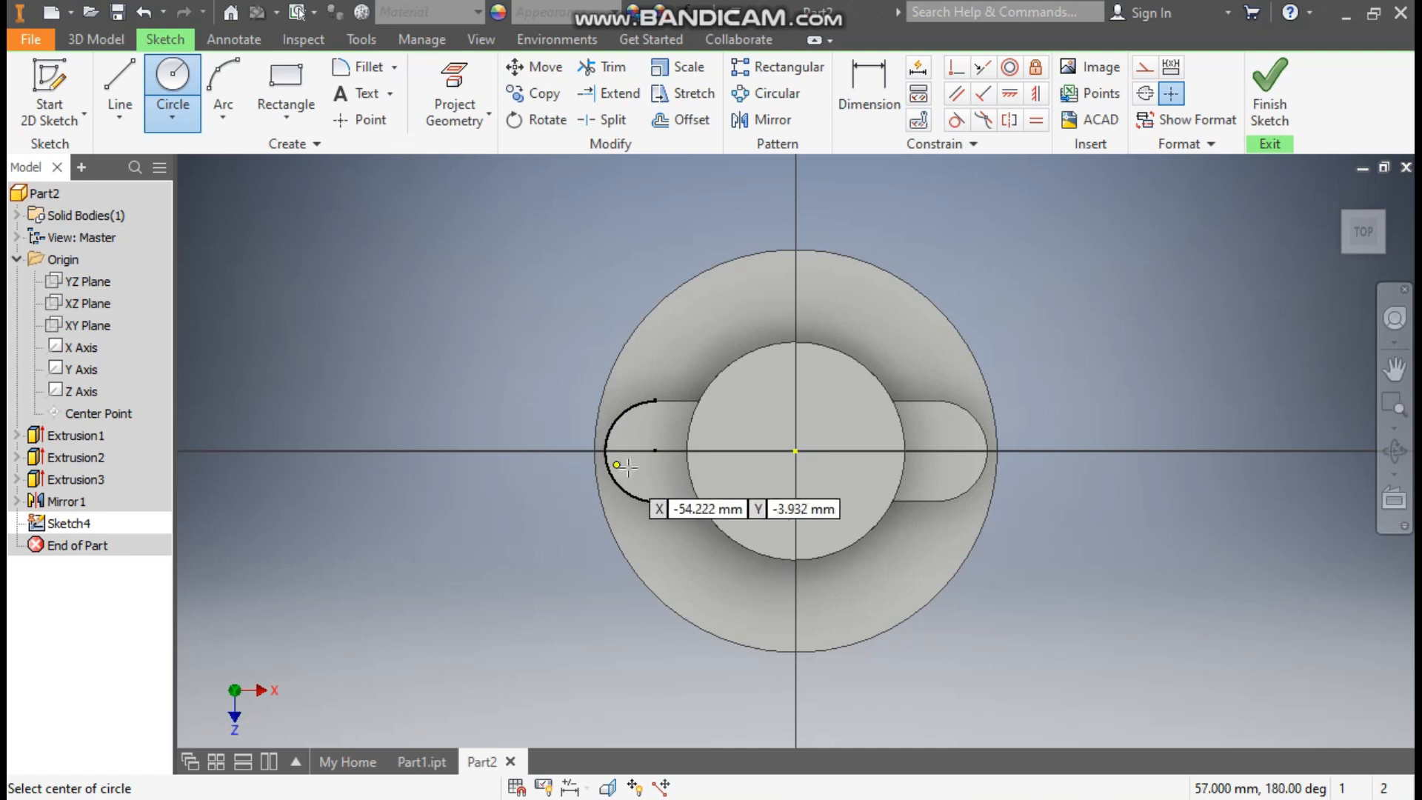
pyautogui.click(654, 450)
pyautogui.write('15')
pyautogui.press('Return')
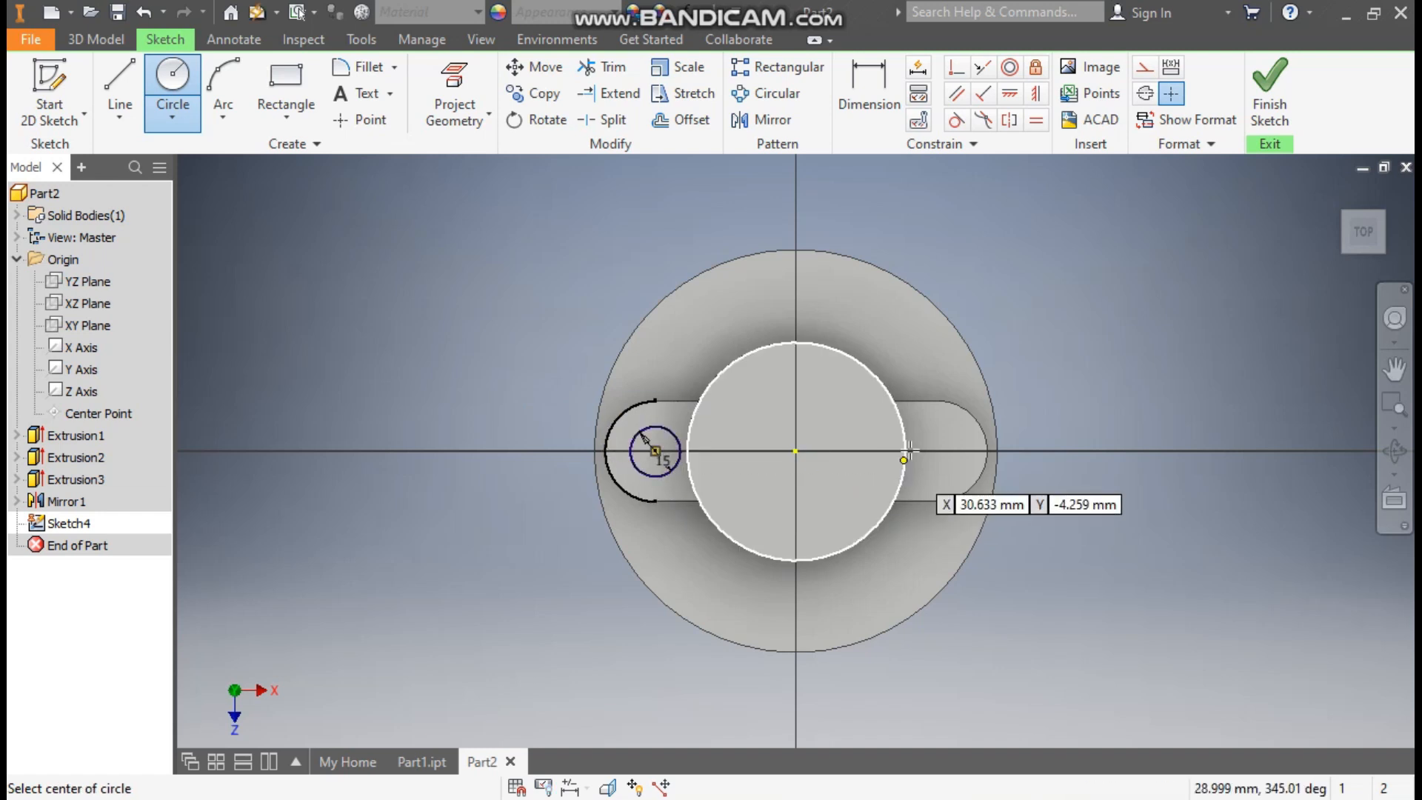
# Draw a matching 15 mm diameter circle at the right lug's arc centre
pyautogui.click(941, 449)
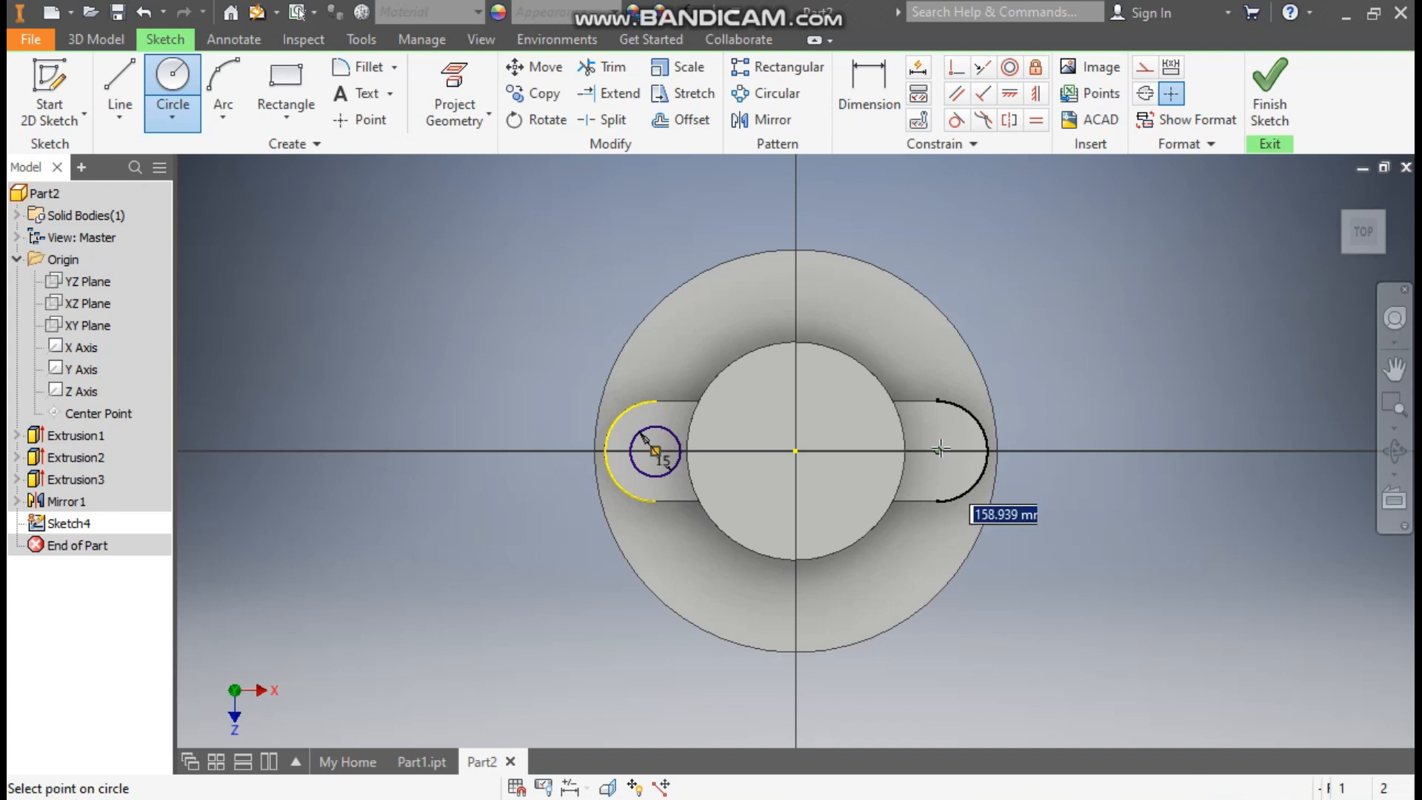
pyautogui.write('15')
pyautogui.press('Return')
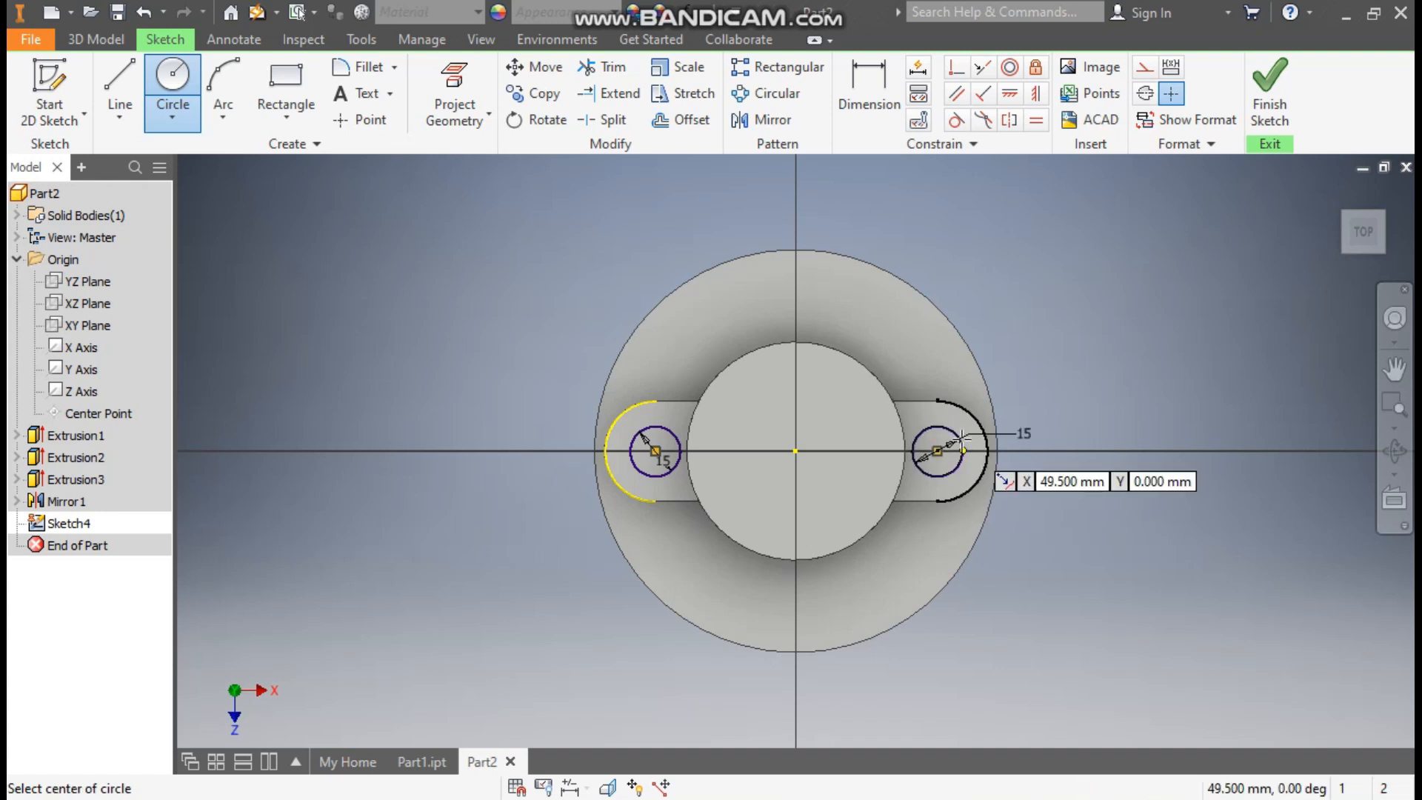
# Draw two 17 mm diameter circles on the vertical centreline, about 48 mm above and about 46 mm below the boss centre
pyautogui.click(797, 290)
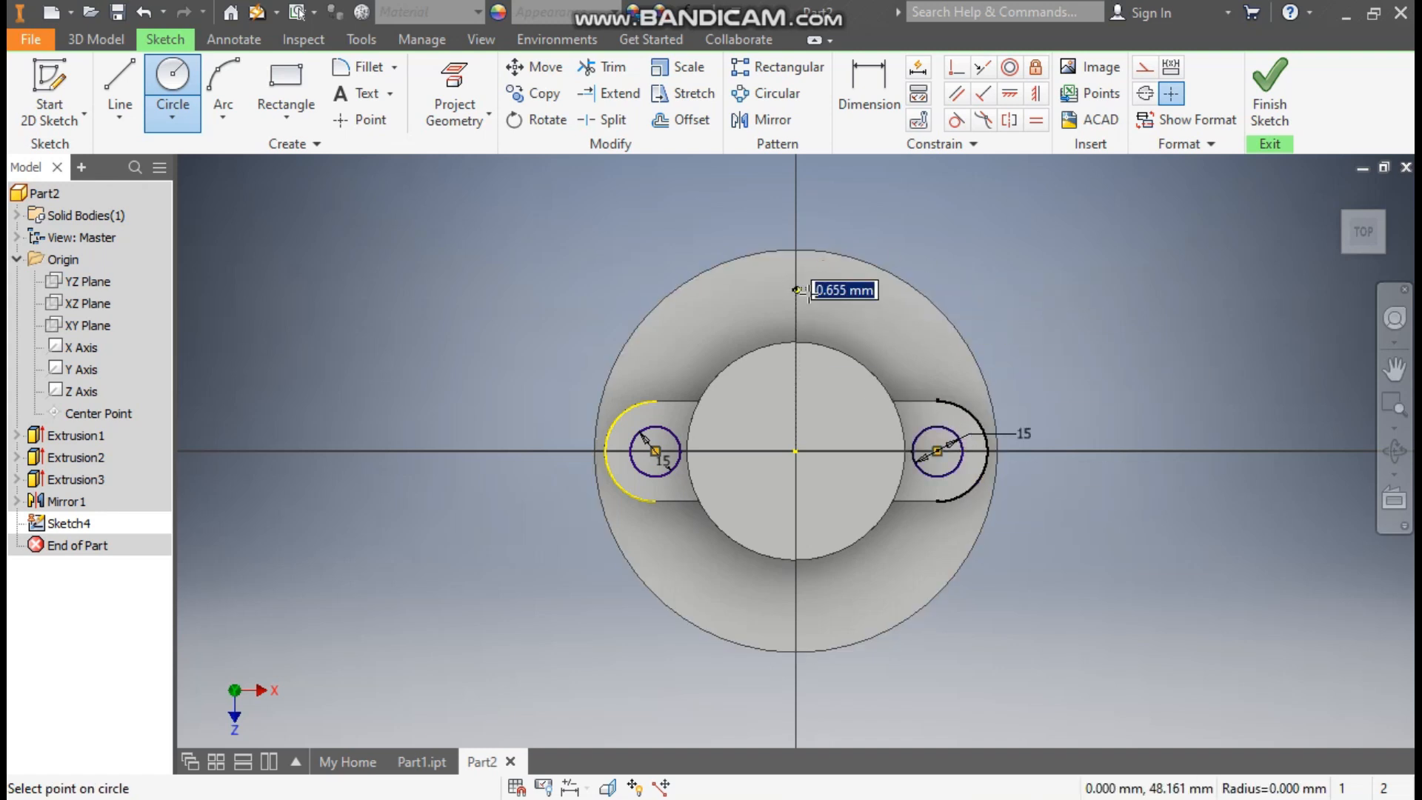
pyautogui.write('17')
pyautogui.press('Return')
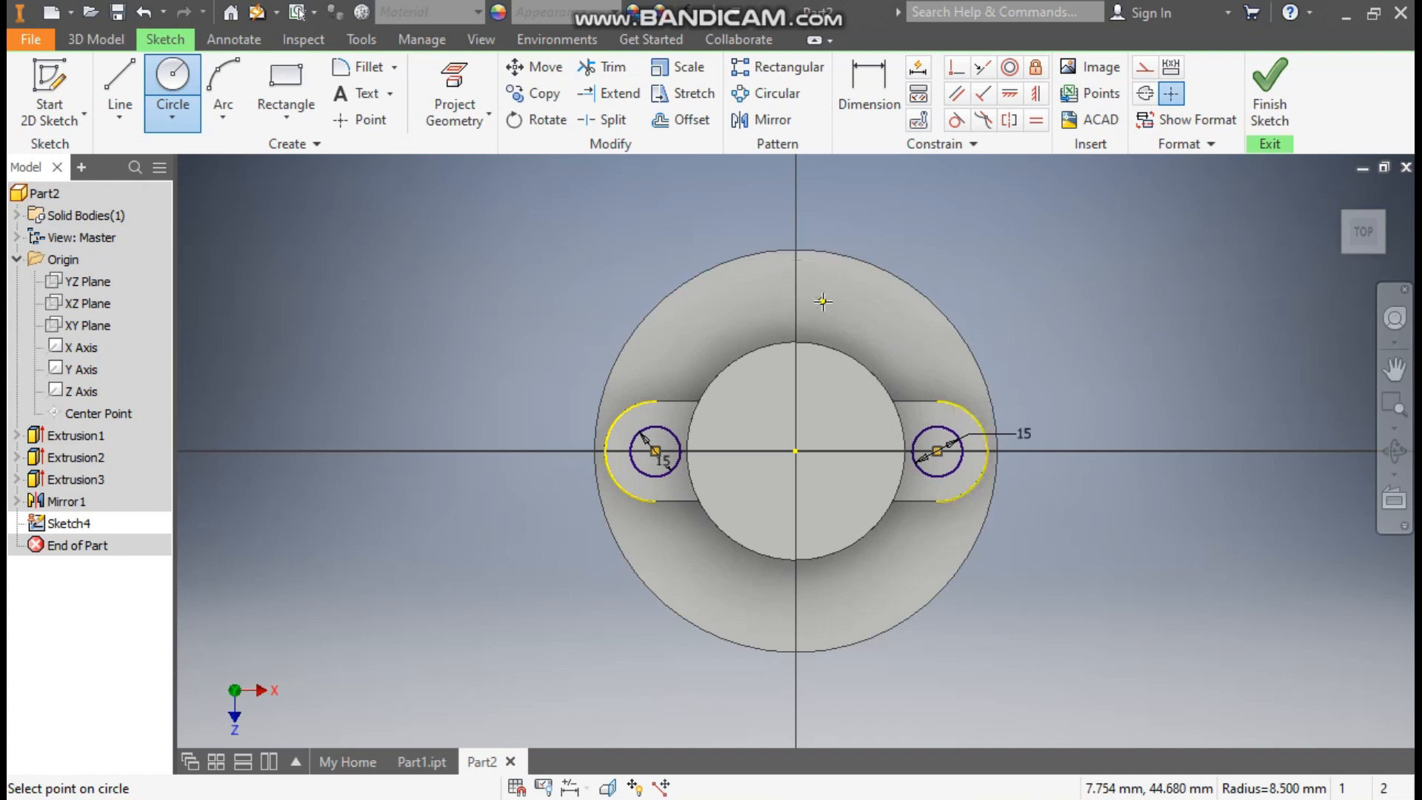
pyautogui.click(796, 606)
pyautogui.write('17')
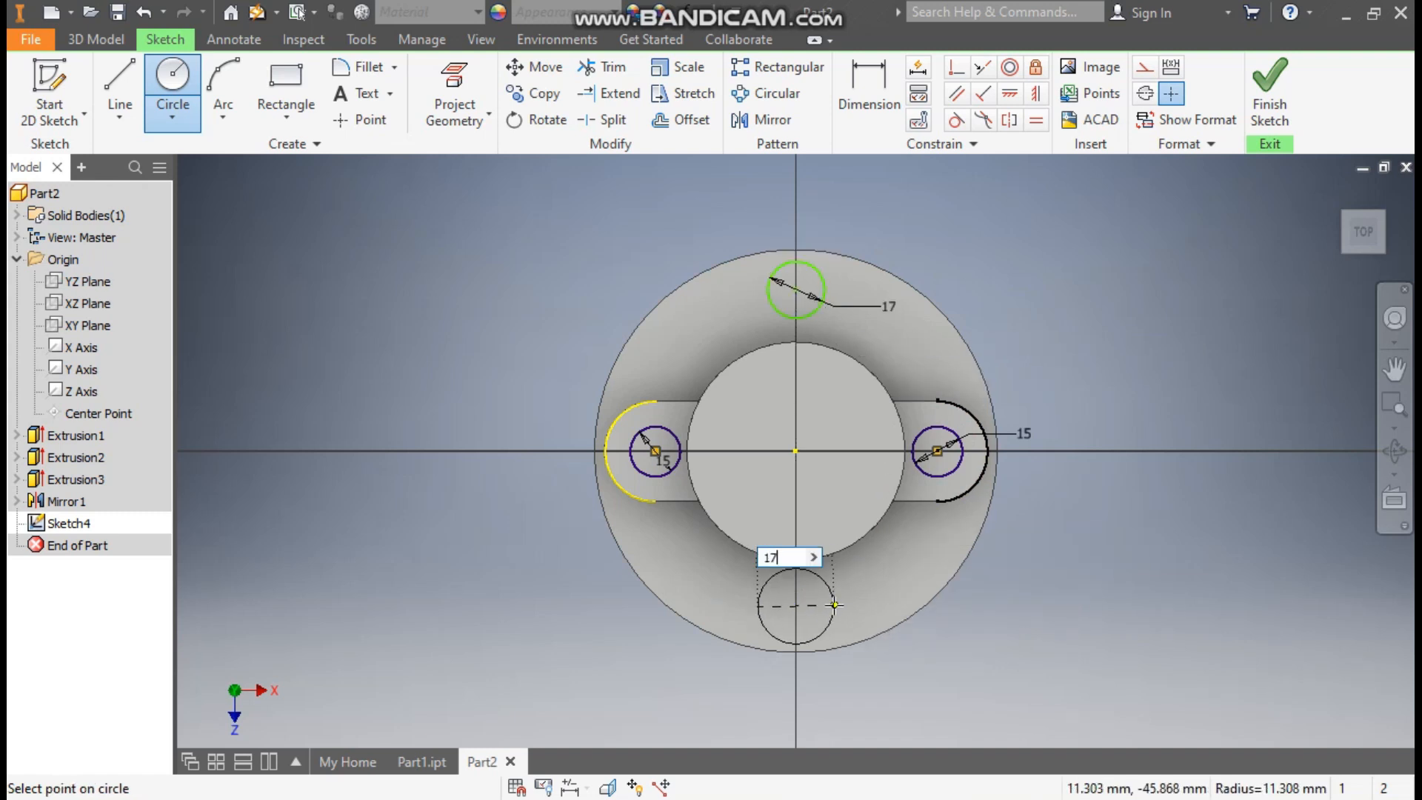
pyautogui.press('Return')
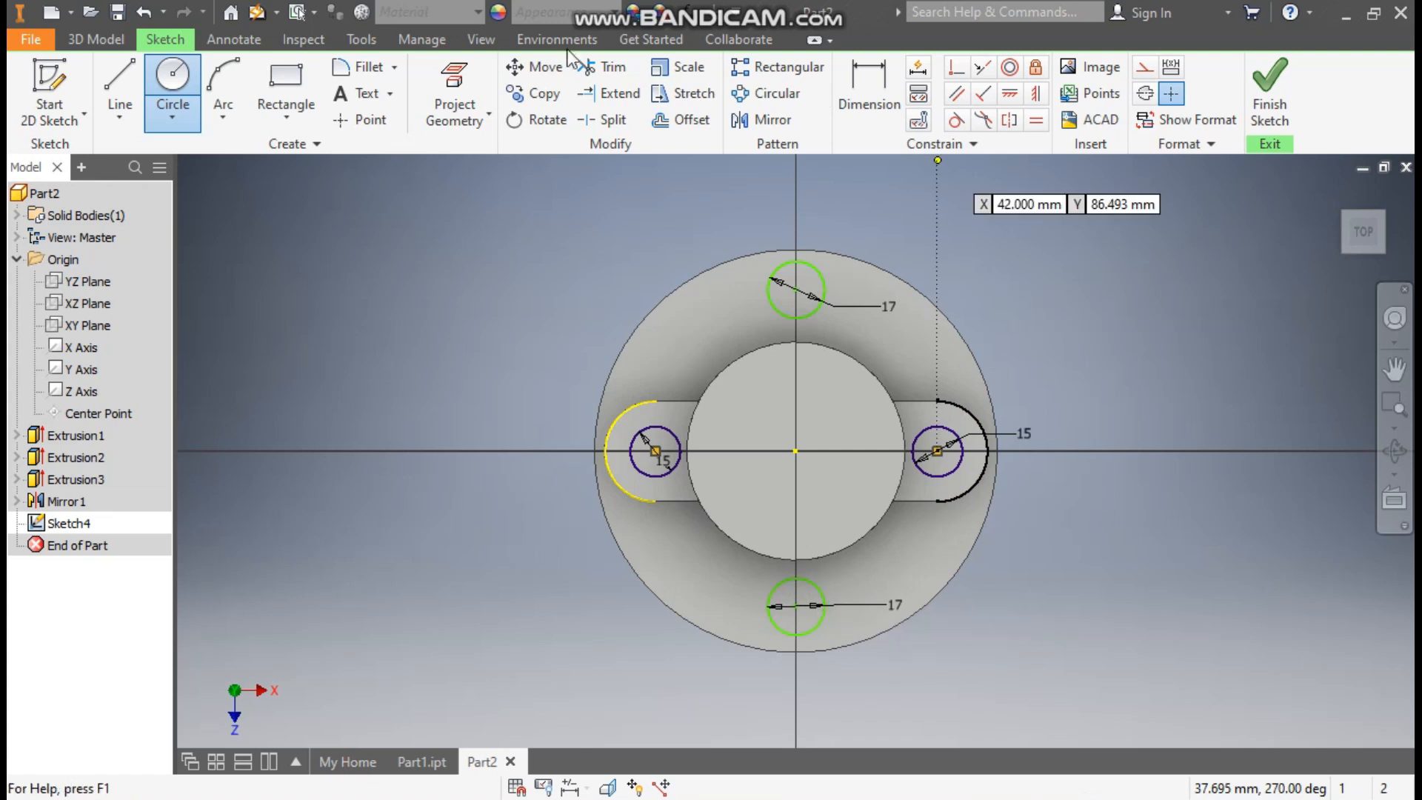
pyautogui.click(882, 84)
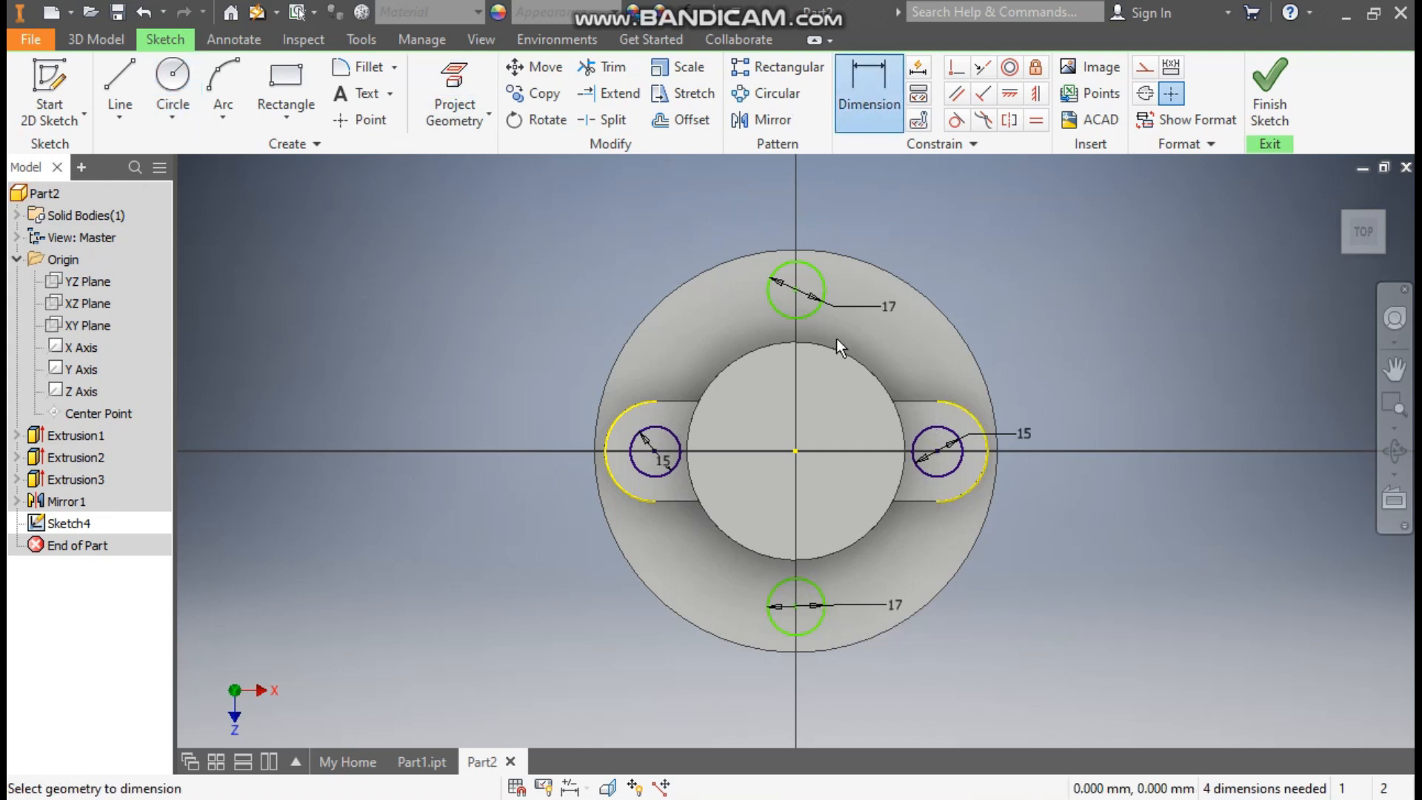
pyautogui.click(671, 442)
pyautogui.click(796, 451)
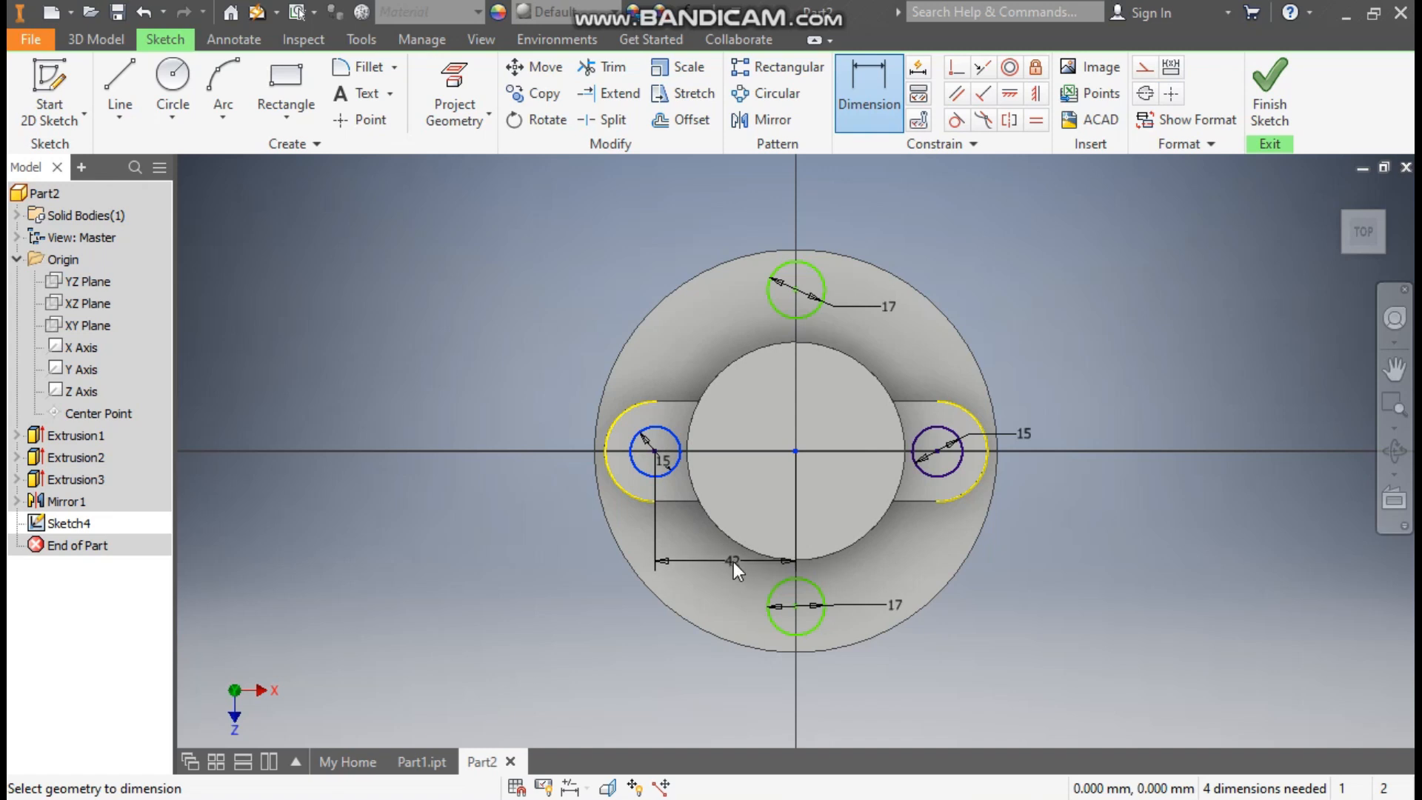
pyautogui.press('Escape')
# Dimension the upper 17 mm circle's centre at a vertical distance of 42 mm from the origin
pyautogui.click(871, 82)
pyautogui.click(794, 450)
pyautogui.click(496, 391)
pyautogui.write('42')
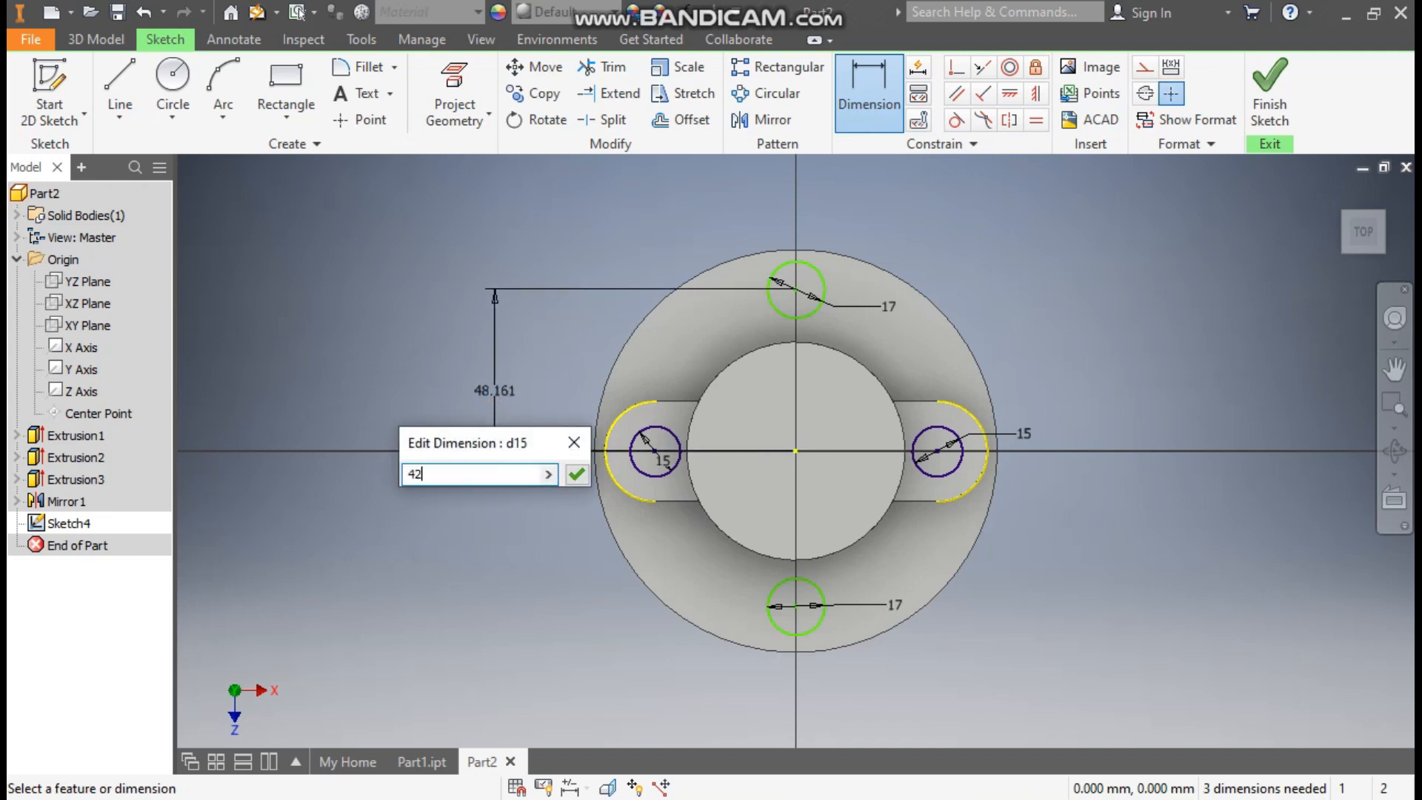
pyautogui.press('Return')
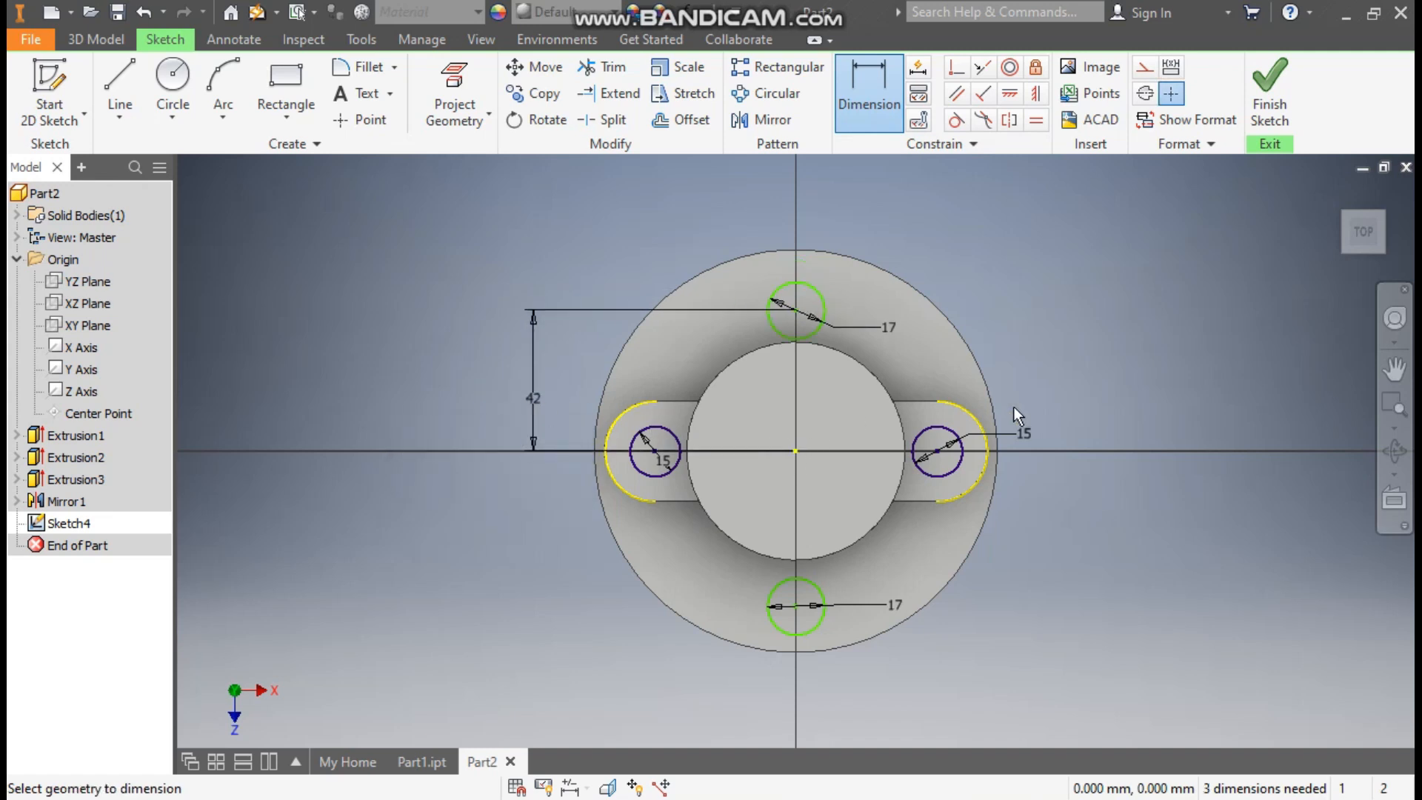
# Set the upper circle's vertical distance from the origin to 45 mm
pyautogui.doubleClick(534, 403)
pyautogui.write('45')
pyautogui.press('Return')
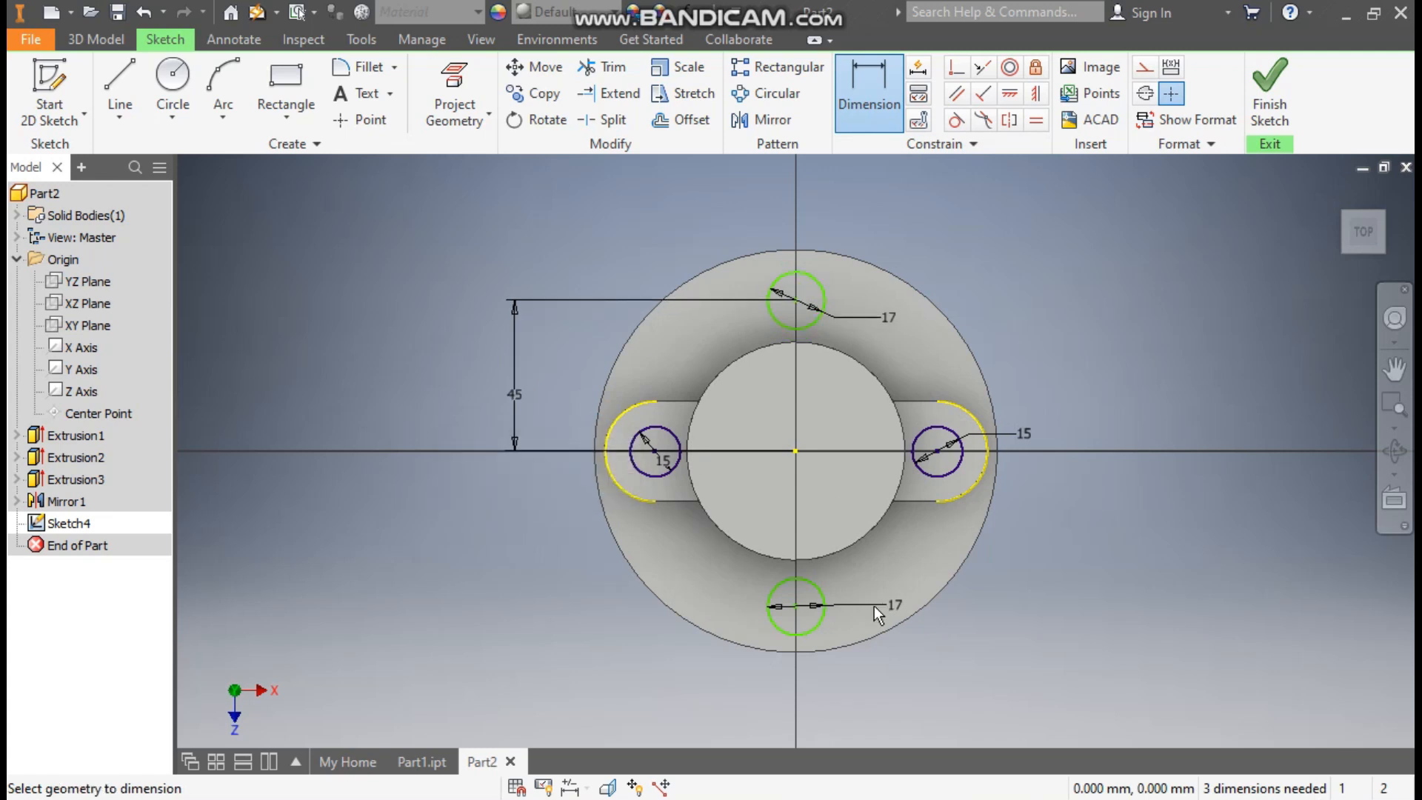
# Dimension the lower 17 mm circle's centre at a vertical distance of 45 mm from the origin
pyautogui.click(795, 606)
pyautogui.click(791, 458)
pyautogui.click(509, 531)
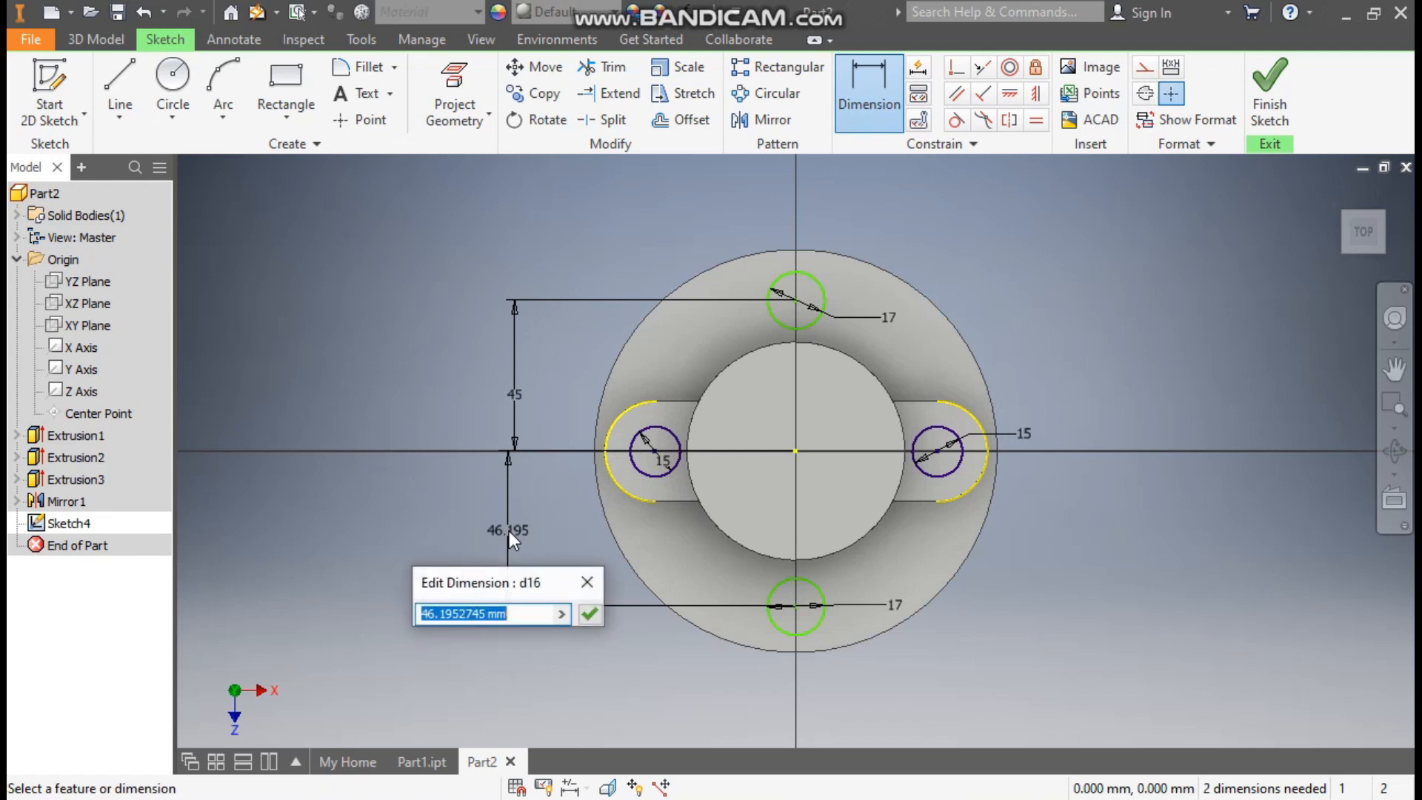
pyautogui.write('45')
pyautogui.press('Return')
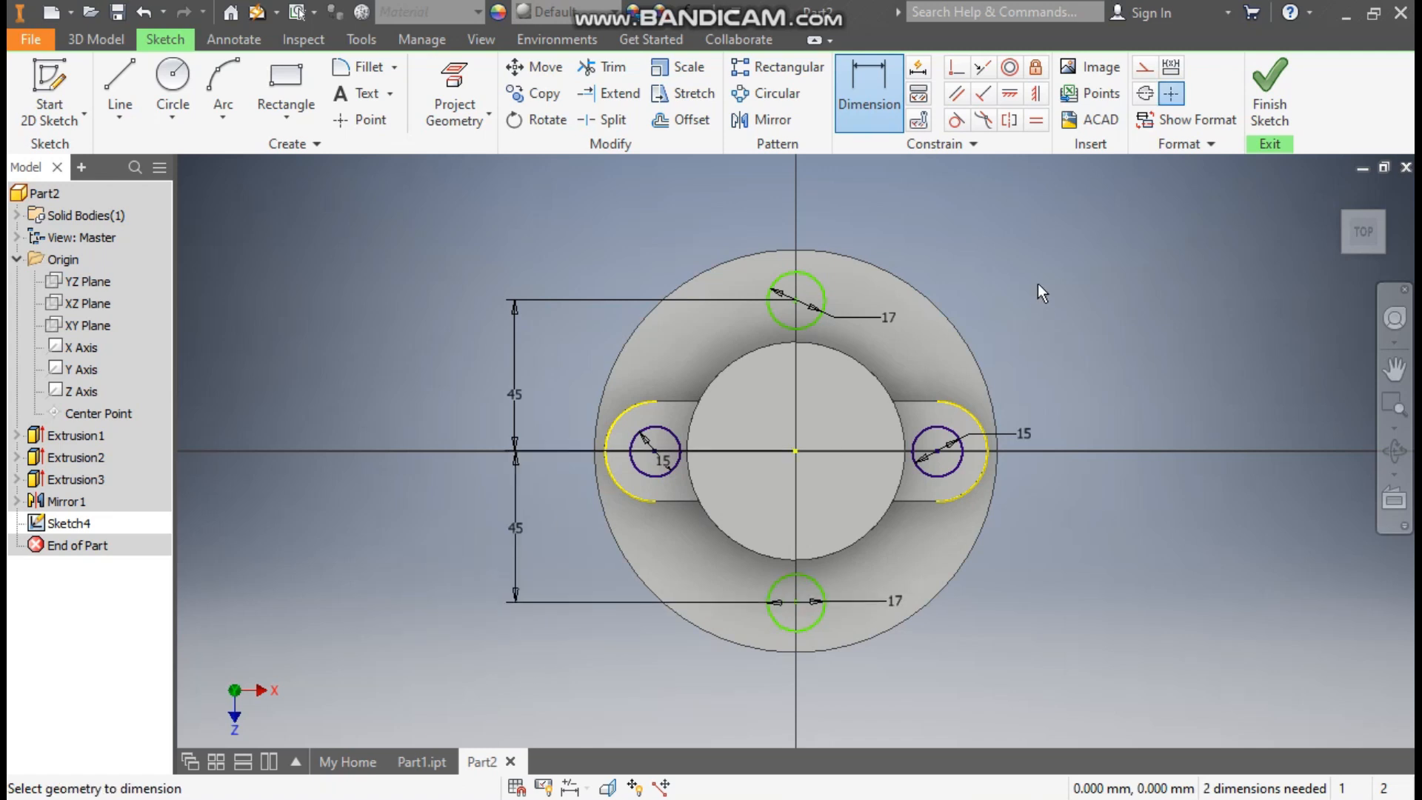
# Constrain the centres of both 17 mm circles vertically to the origin and finish the sketch
pyautogui.click(1036, 94)
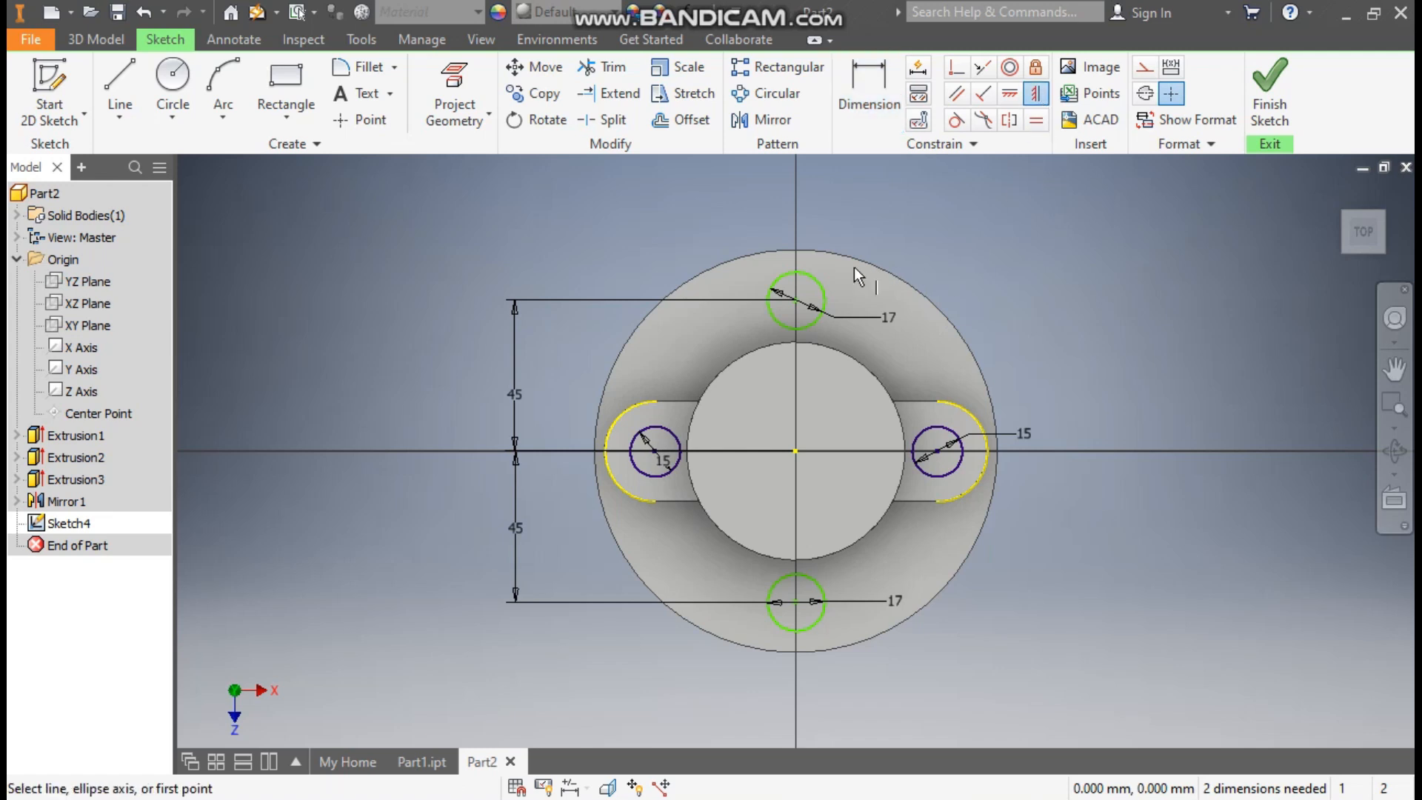
pyautogui.click(797, 300)
pyautogui.click(794, 451)
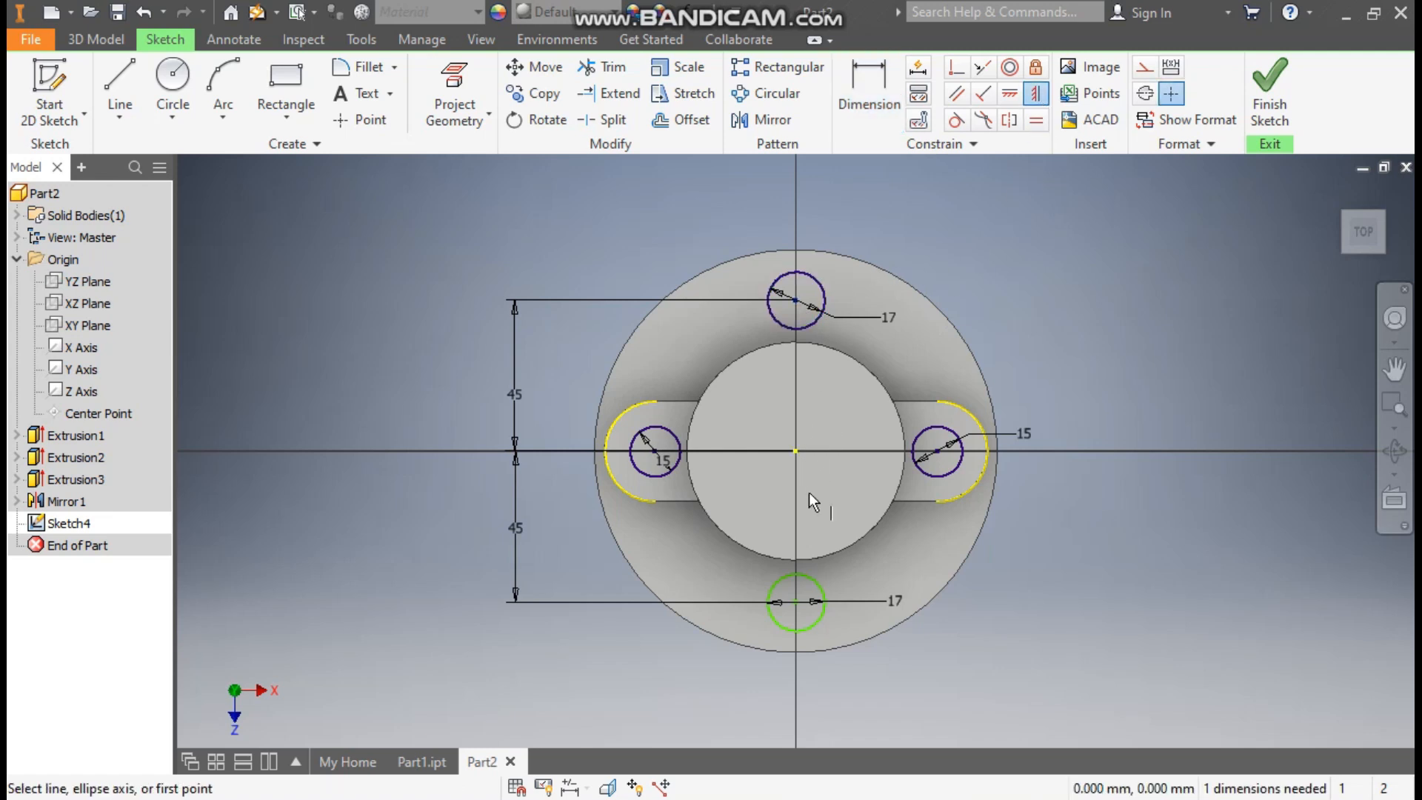
pyautogui.click(796, 601)
pyautogui.click(795, 451)
pyautogui.click(797, 450)
pyautogui.click(796, 601)
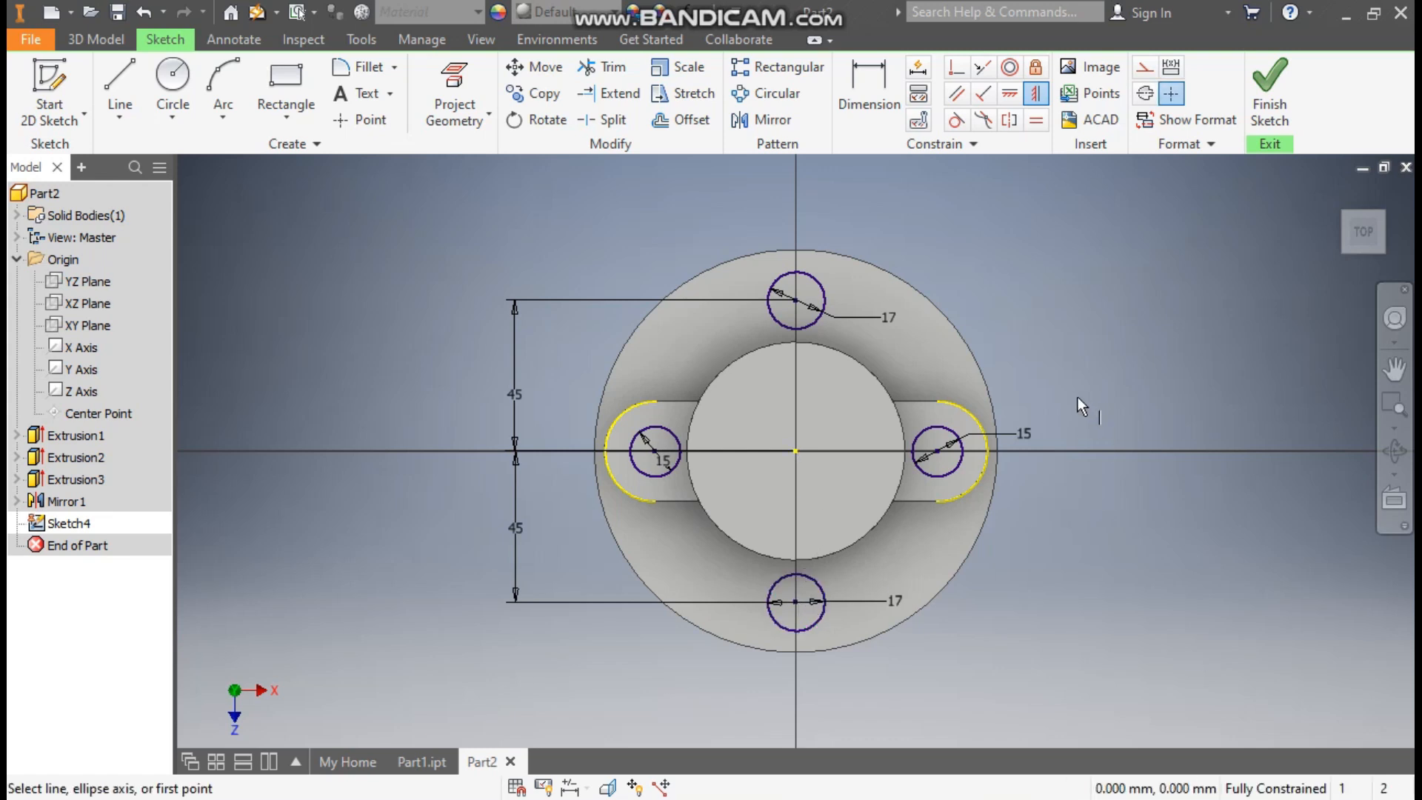
pyautogui.click(1269, 85)
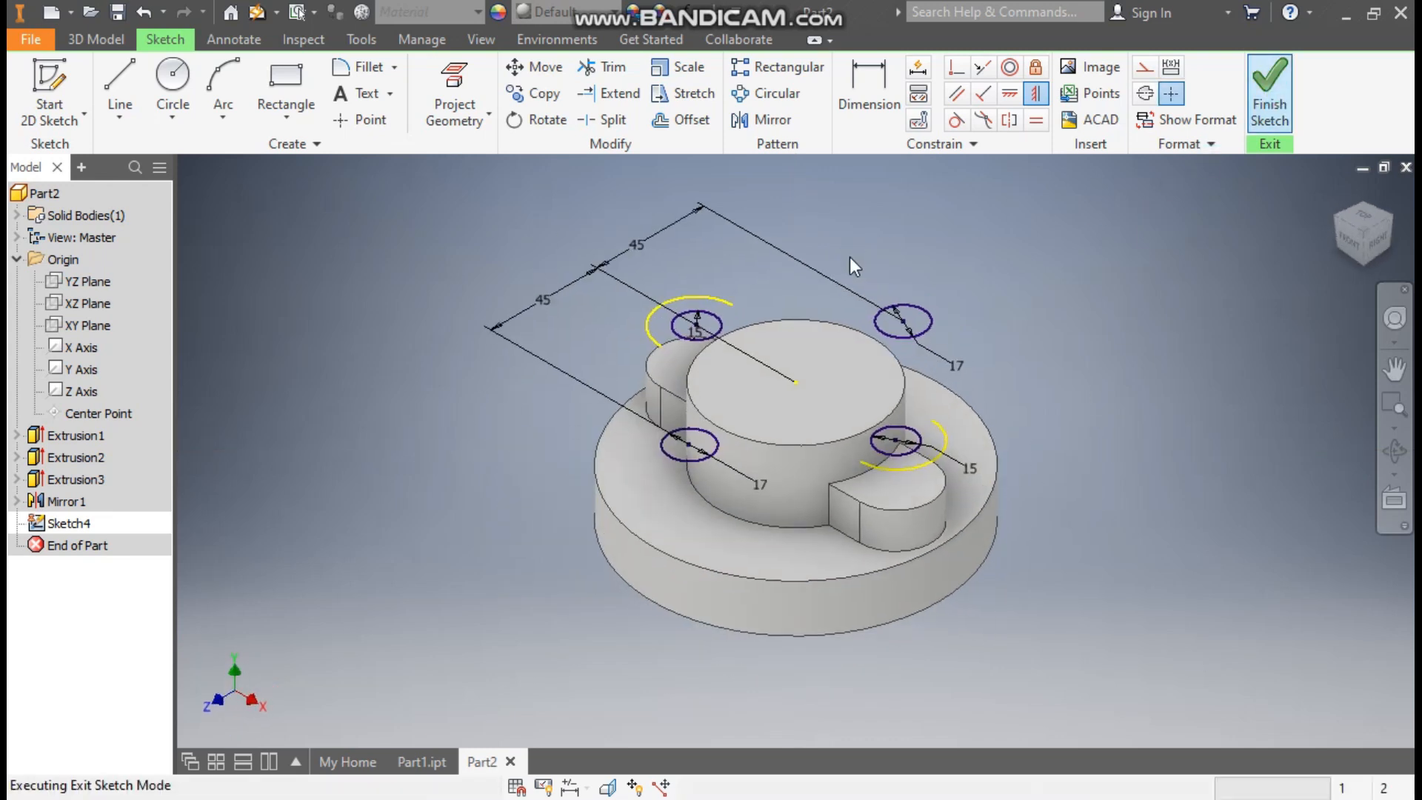
# Extrude all four sketched circles as a cut with extents All to make the lug and flange holes
pyautogui.press('e')
pyautogui.moveTo(1067, 272); pyautogui.dragTo(489, 548)
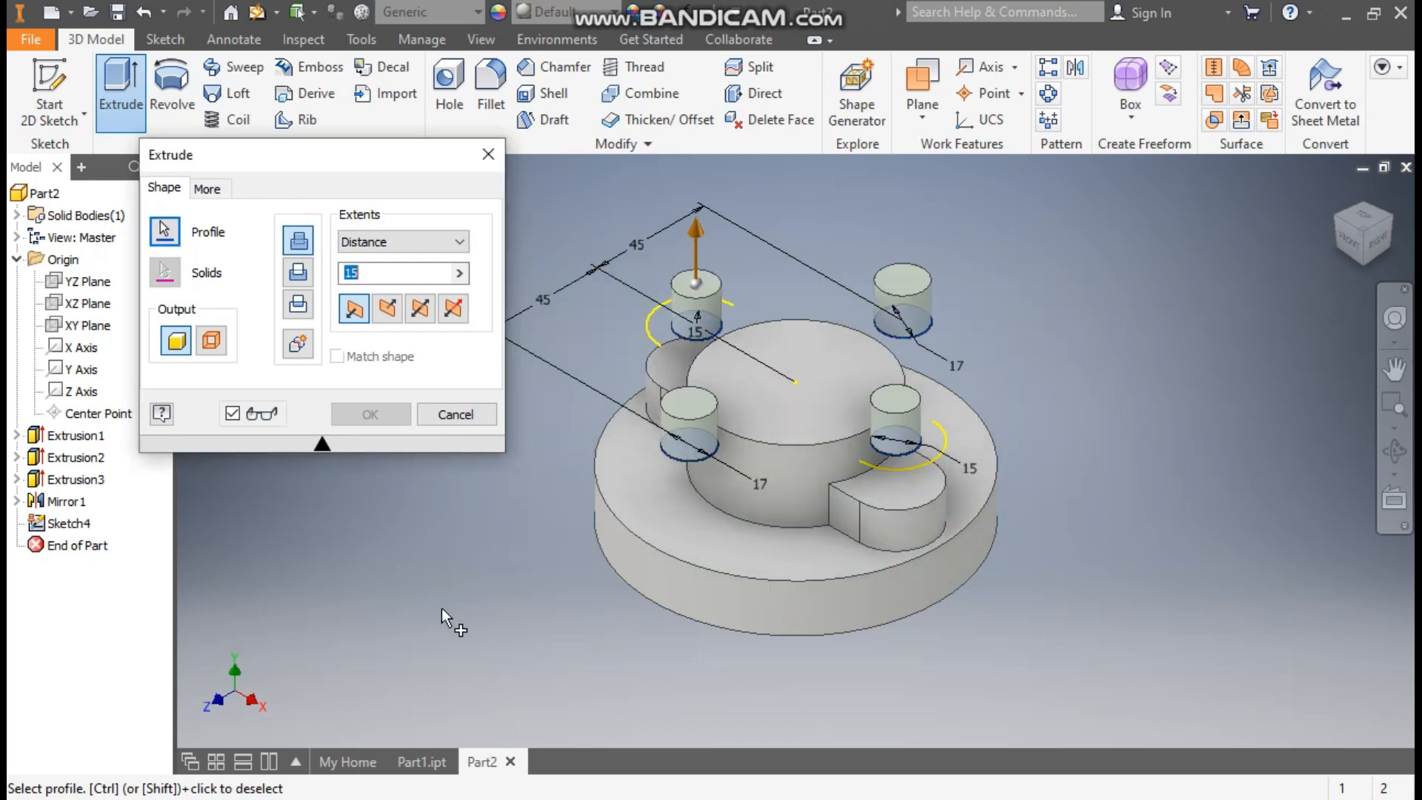
pyautogui.click(299, 280)
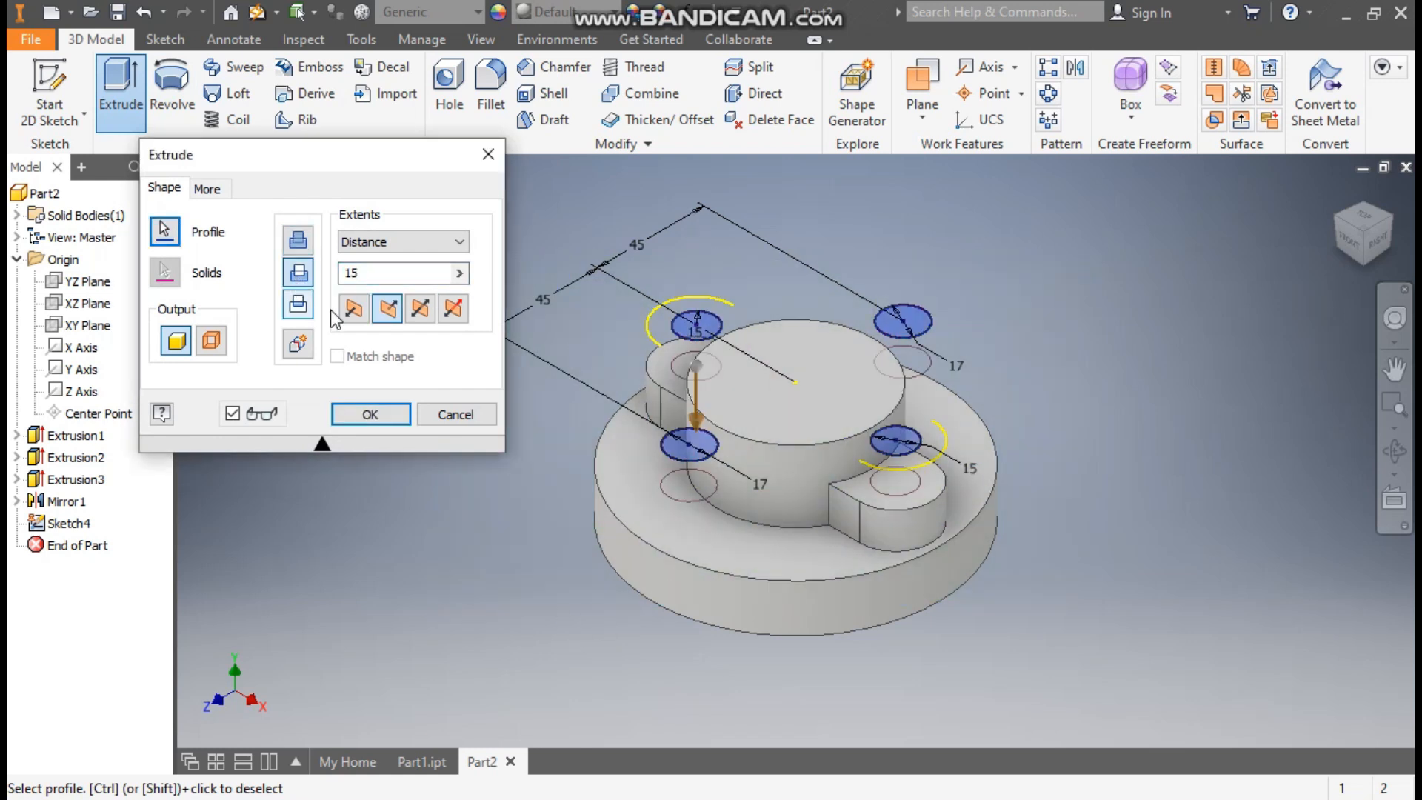
pyautogui.scroll(3, 931, 517)
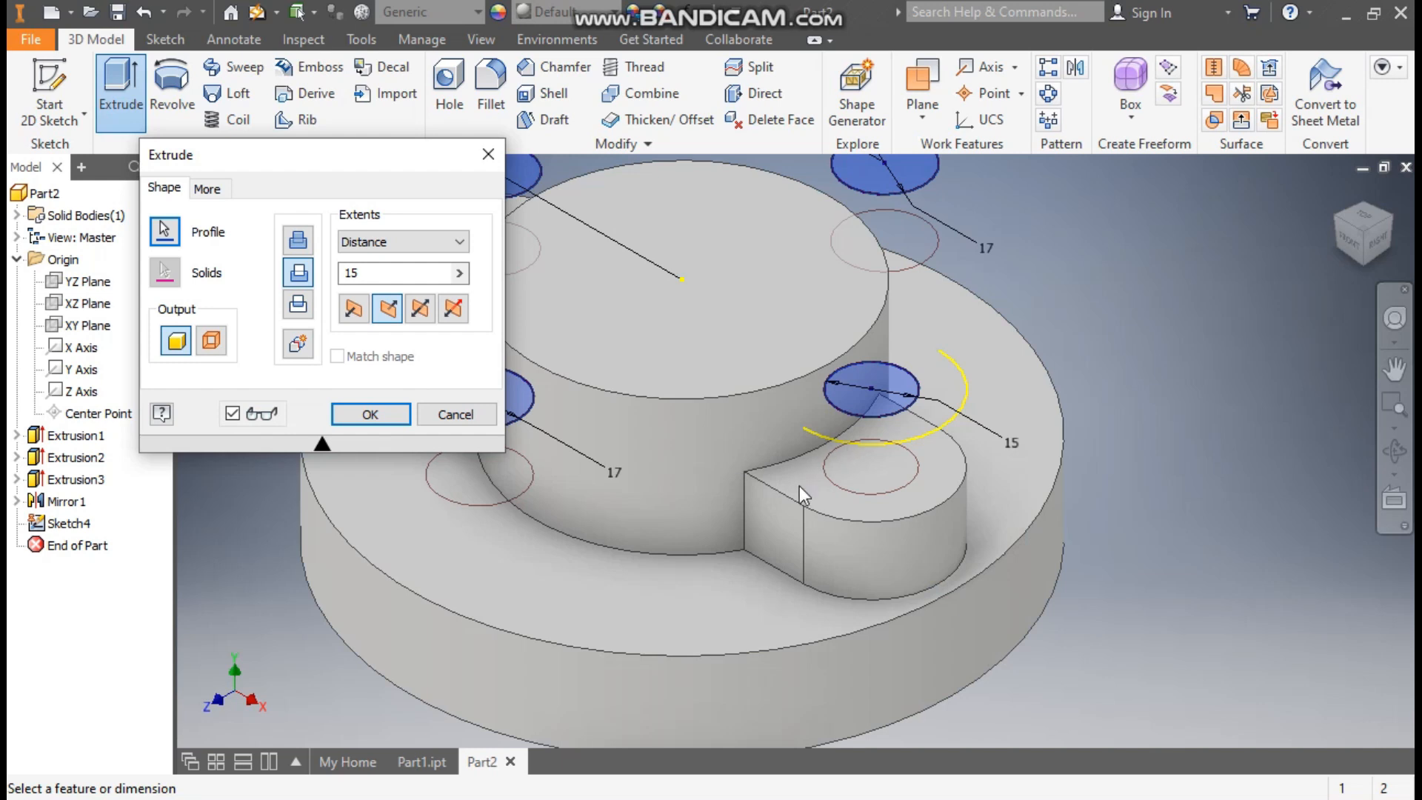
pyautogui.scroll(-4, 798, 486)
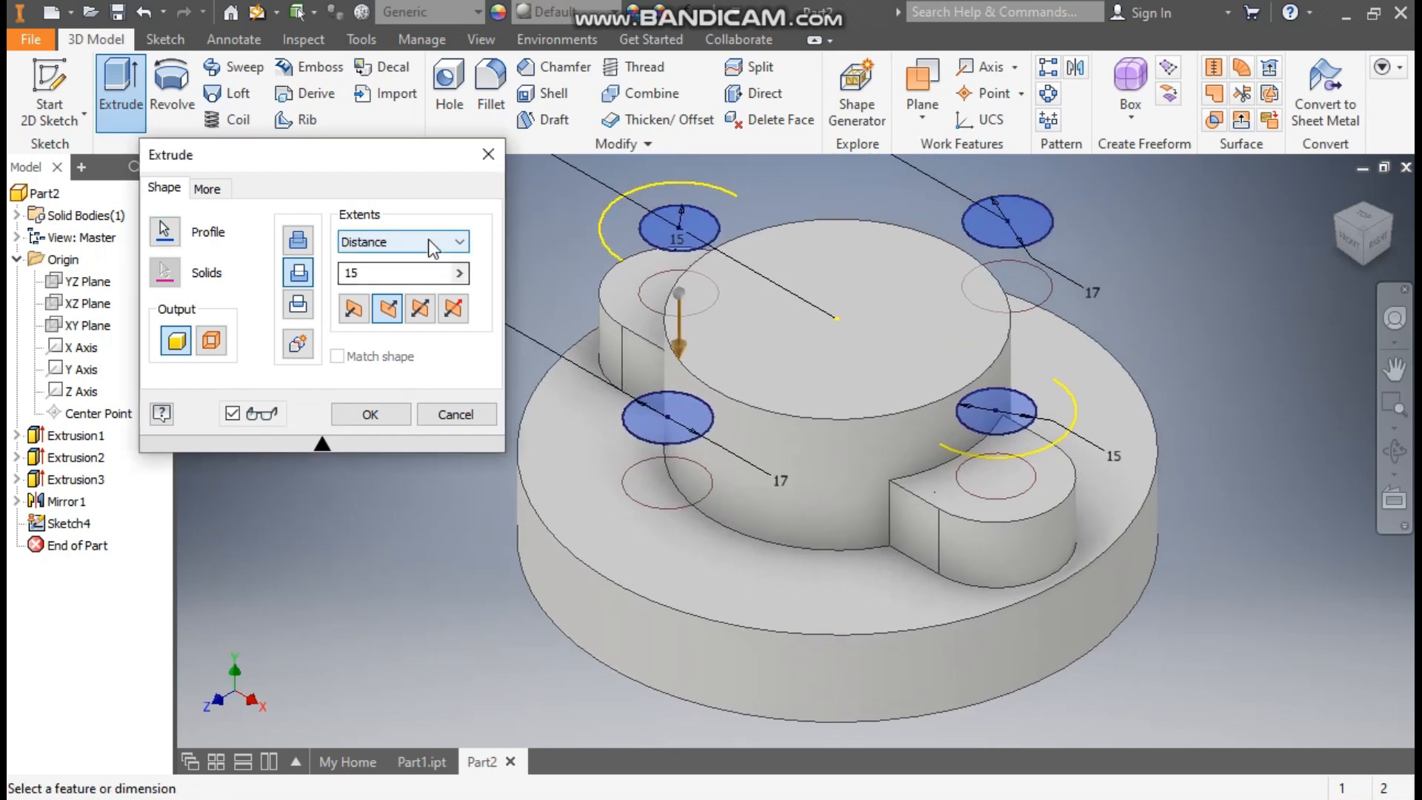
pyautogui.click(434, 247)
pyautogui.click(379, 320)
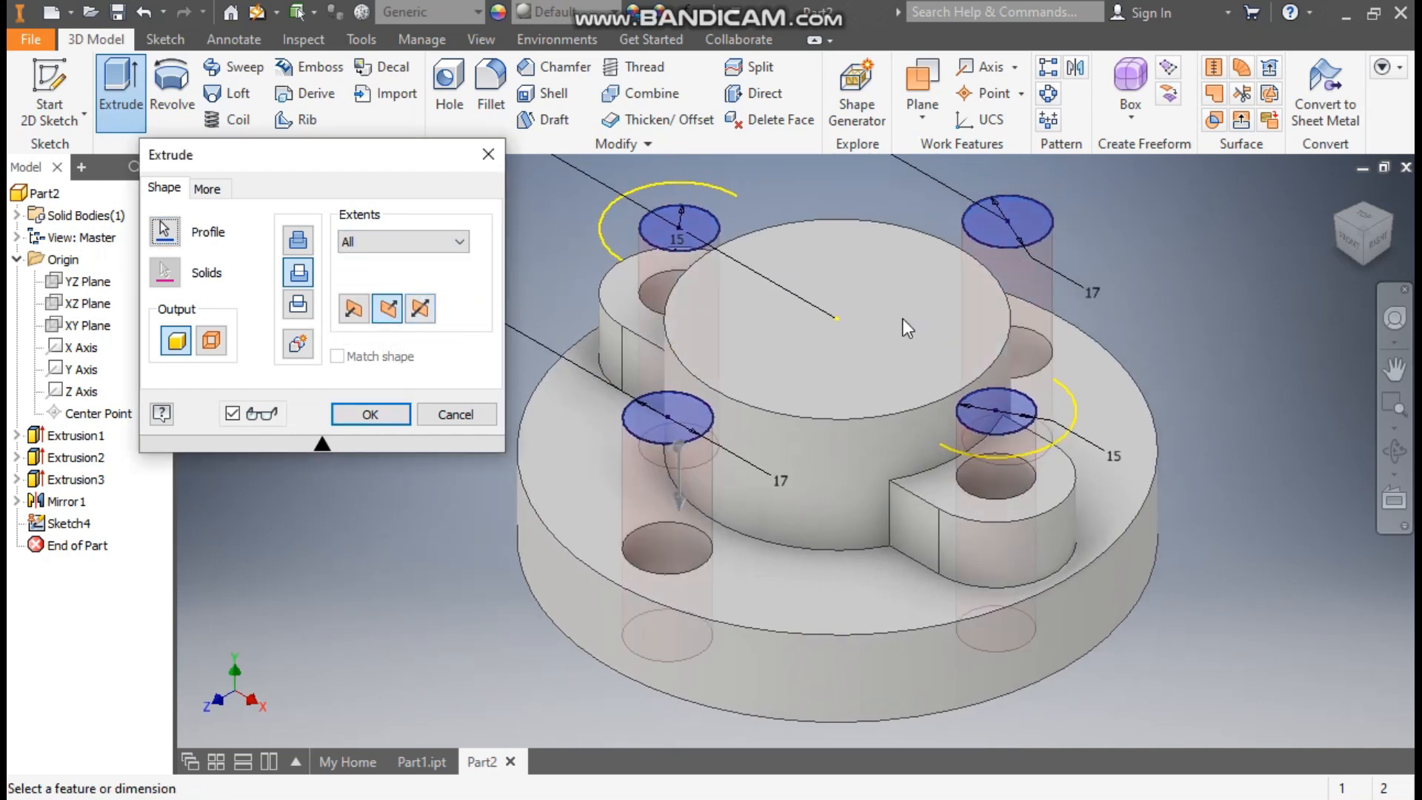
pyautogui.click(351, 412)
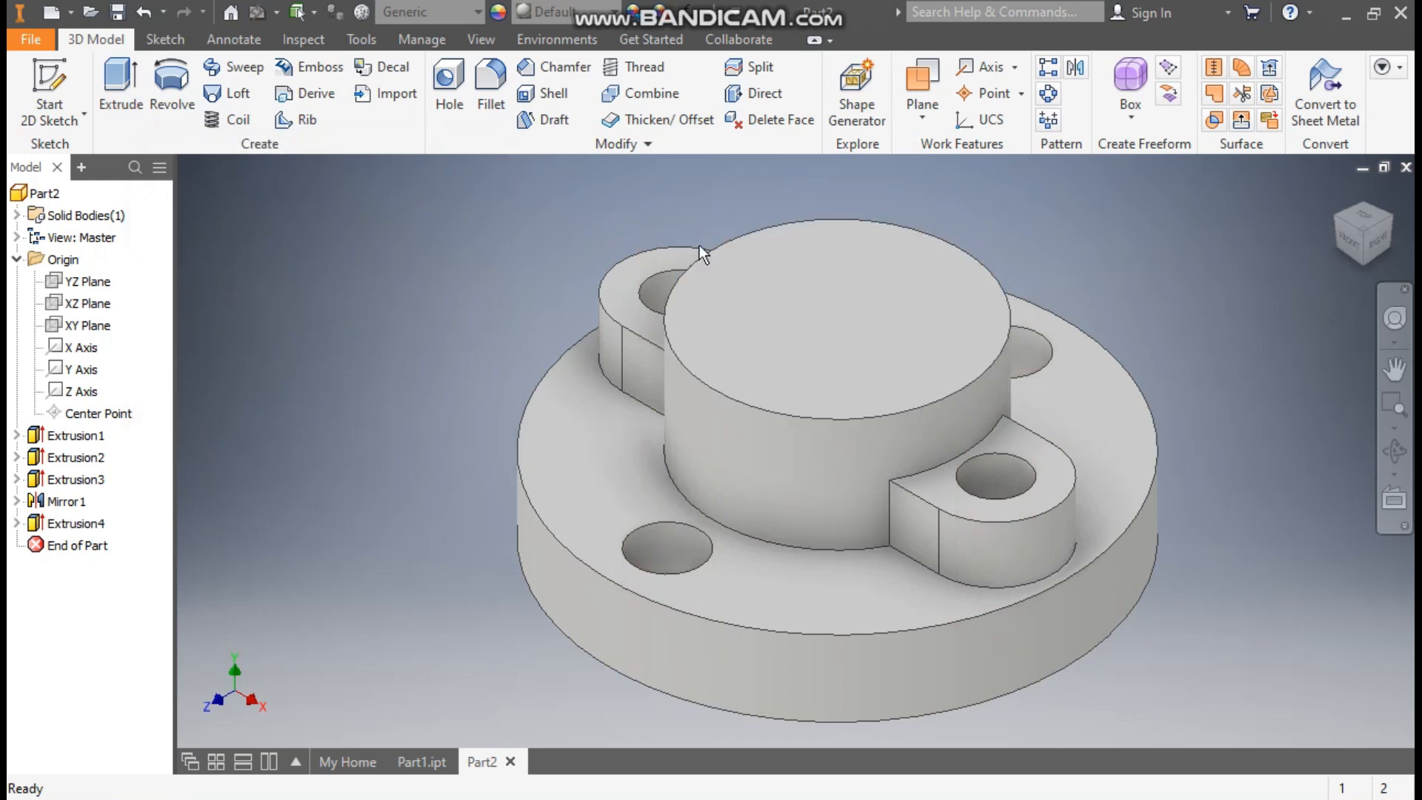
# Sketch a centre point at the origin on the boss's top face and finish the sketch
pyautogui.click(849, 307)
pyautogui.click(1001, 291)
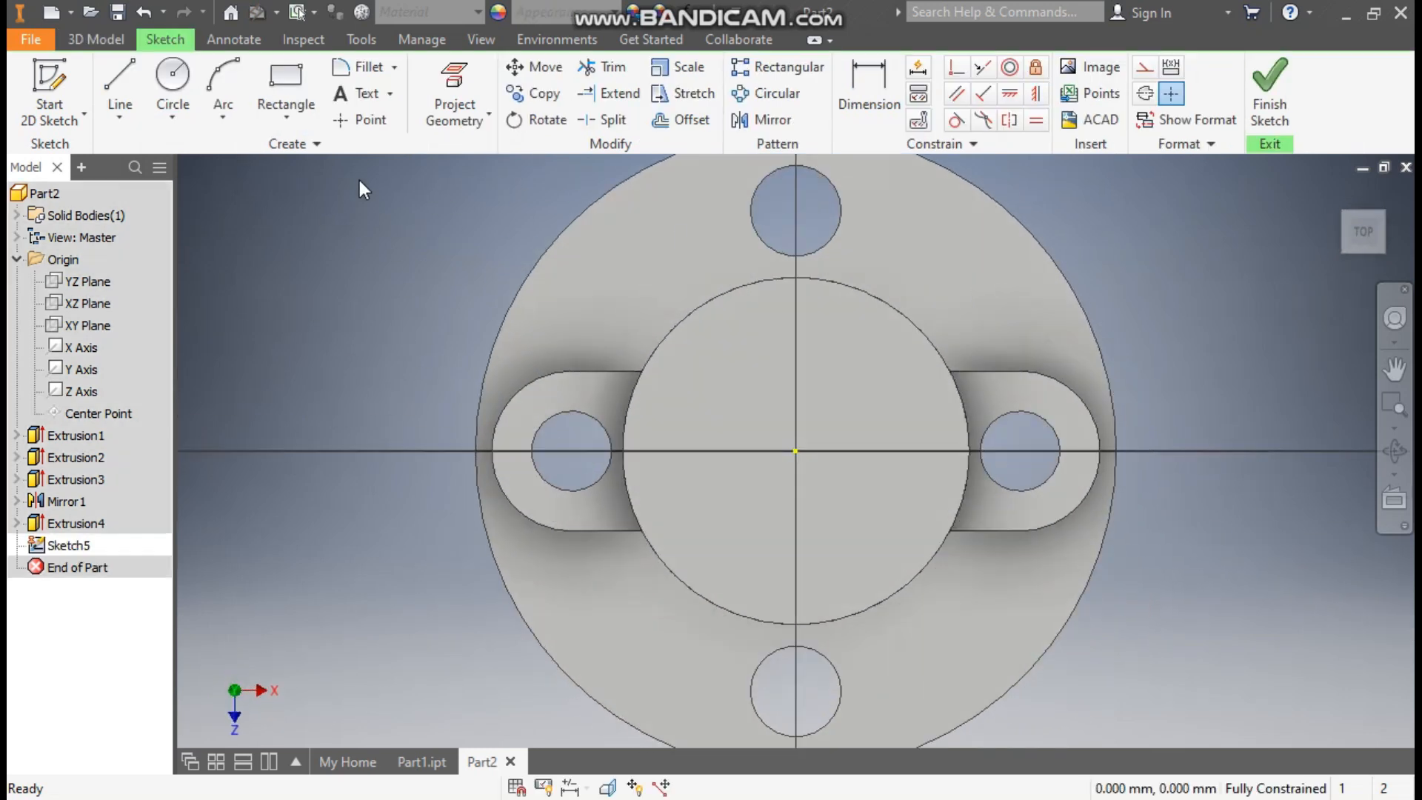
pyautogui.click(364, 120)
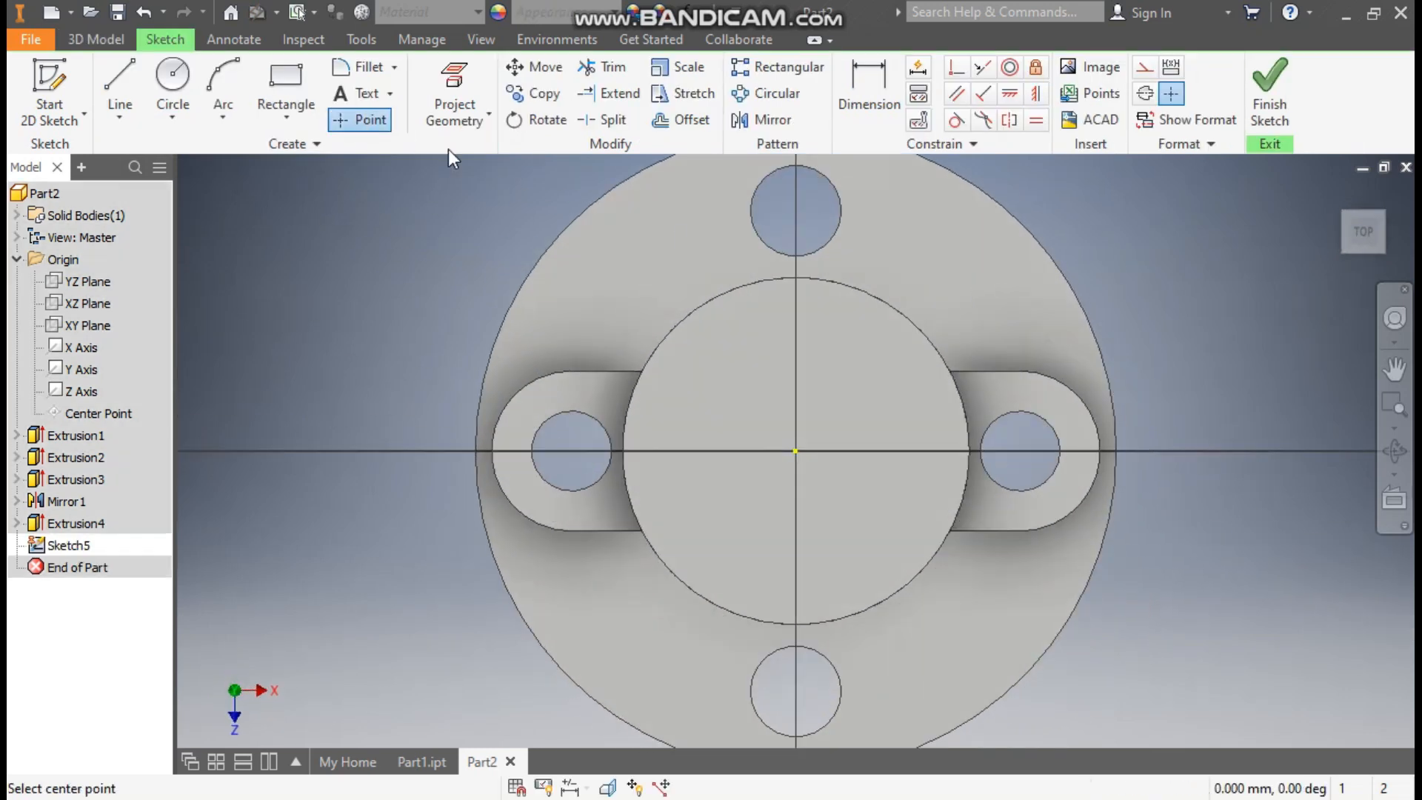
pyautogui.click(796, 452)
pyautogui.click(1254, 124)
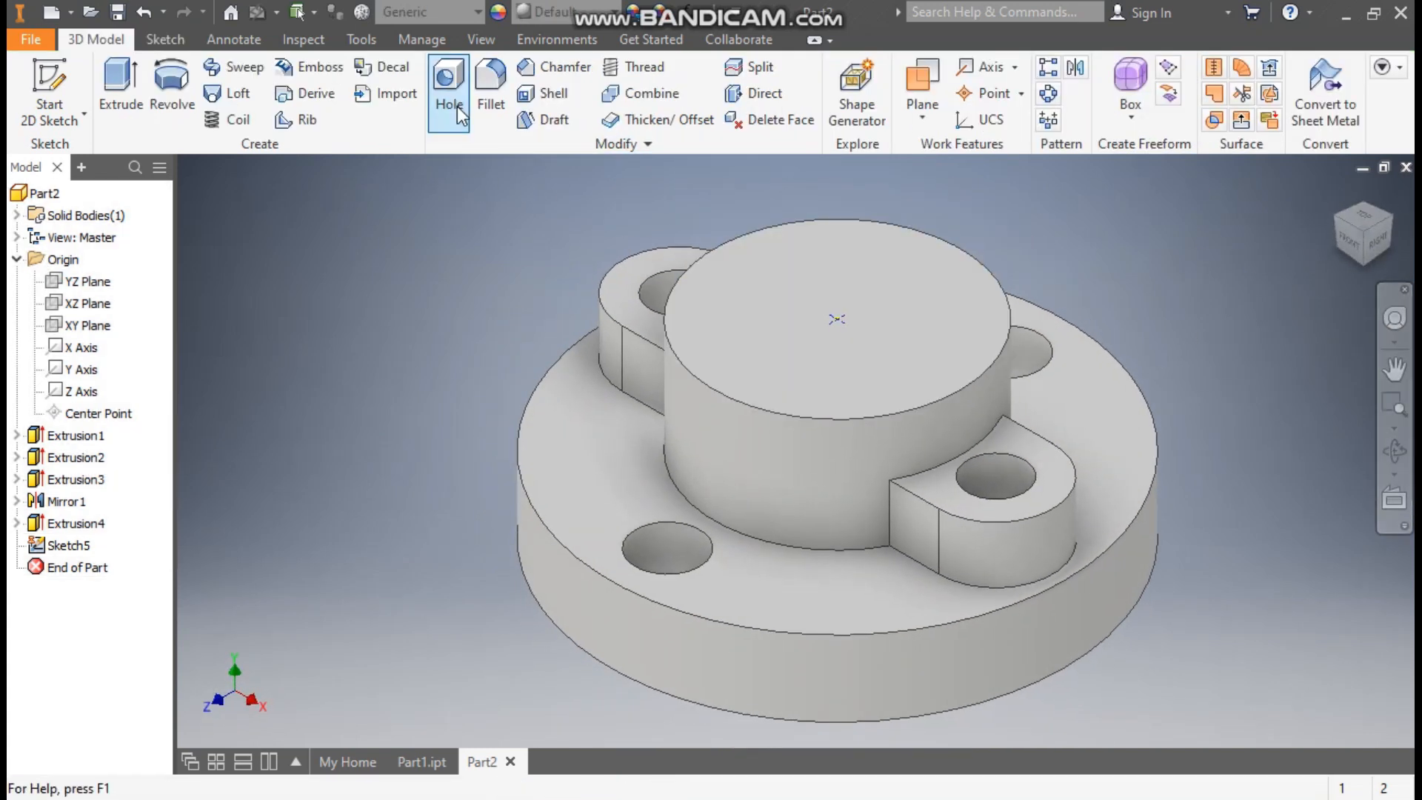
# Create a through-all counterbore hole at the boss centre with a 42 mm counterbore diameter, 8 mm counterbore depth and 25 mm hole diameter
pyautogui.click(457, 105)
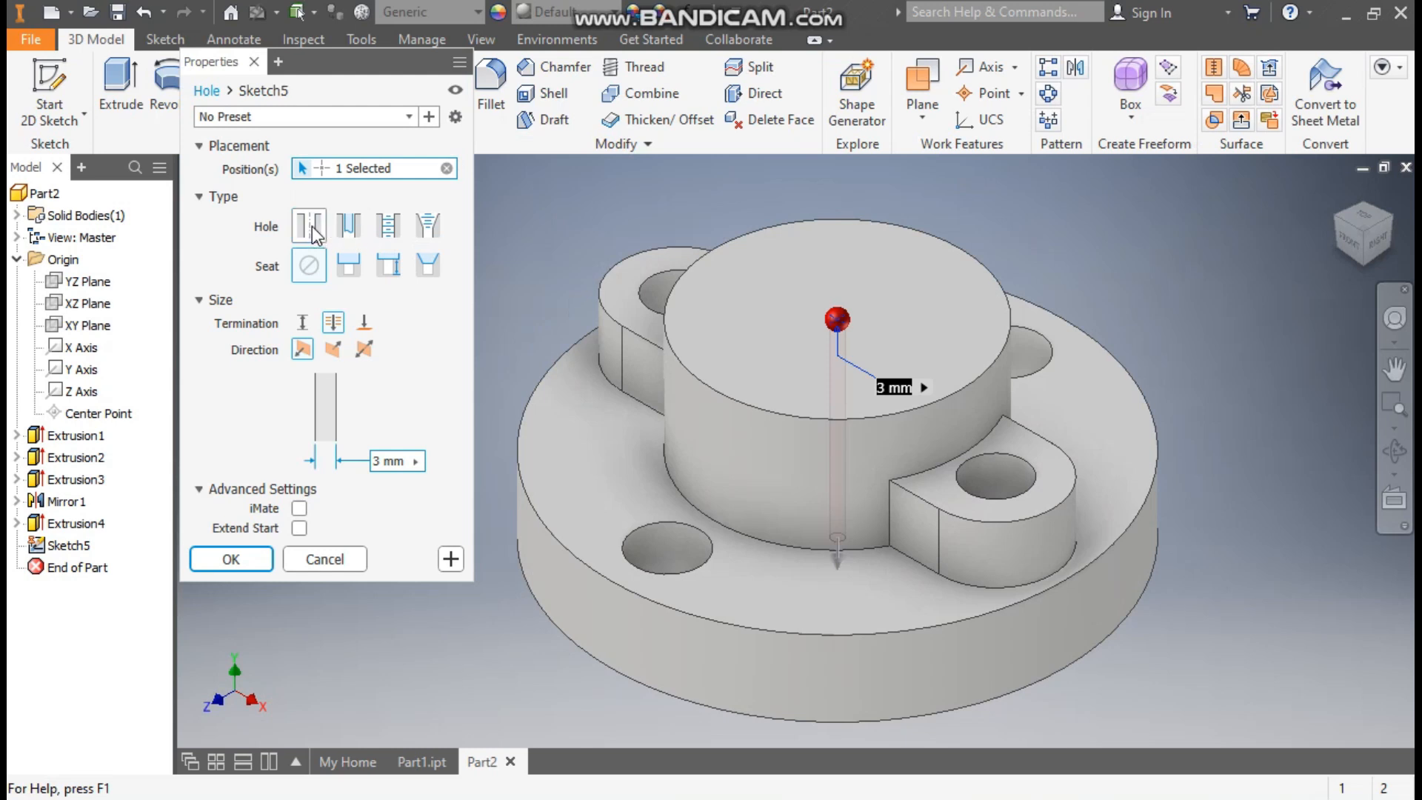
pyautogui.click(344, 269)
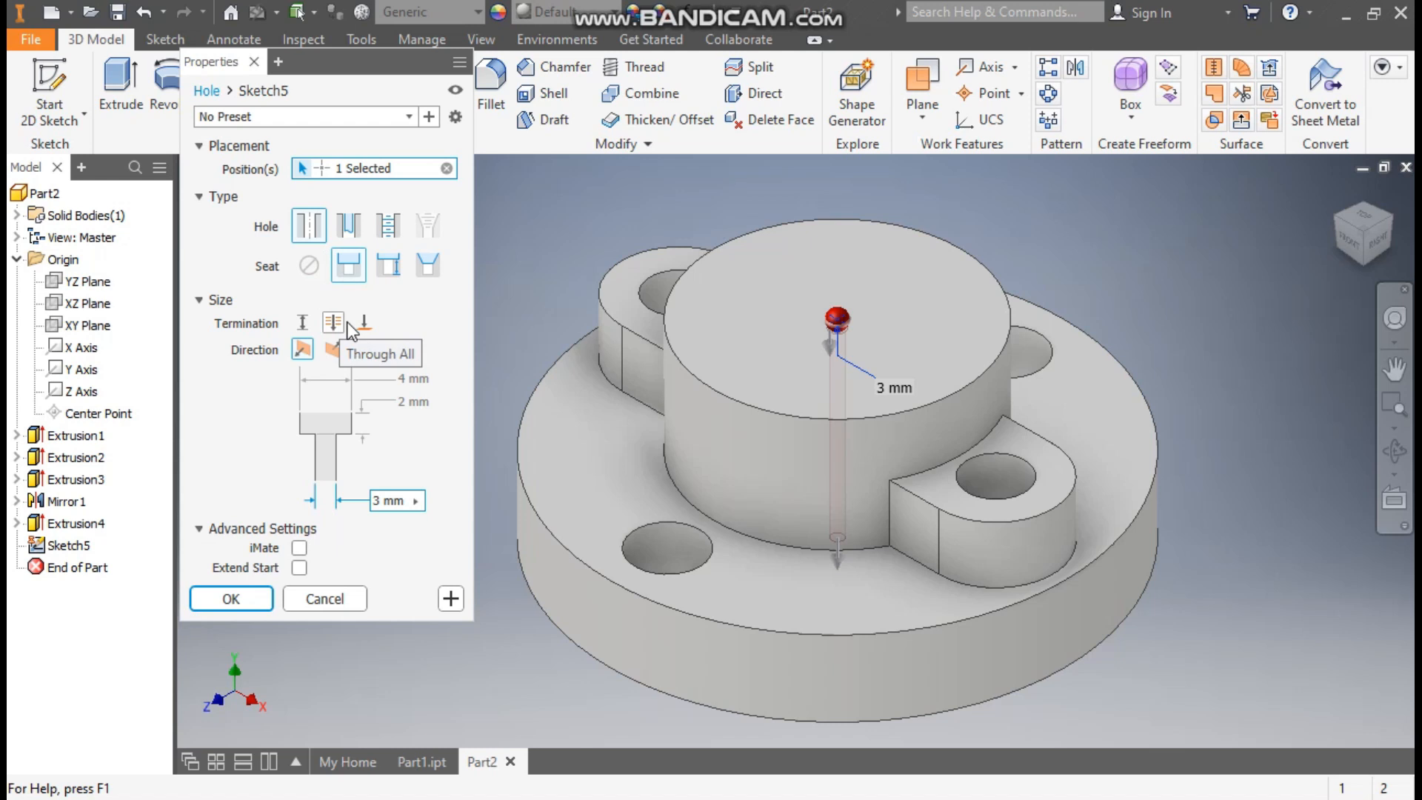
pyautogui.click(402, 379)
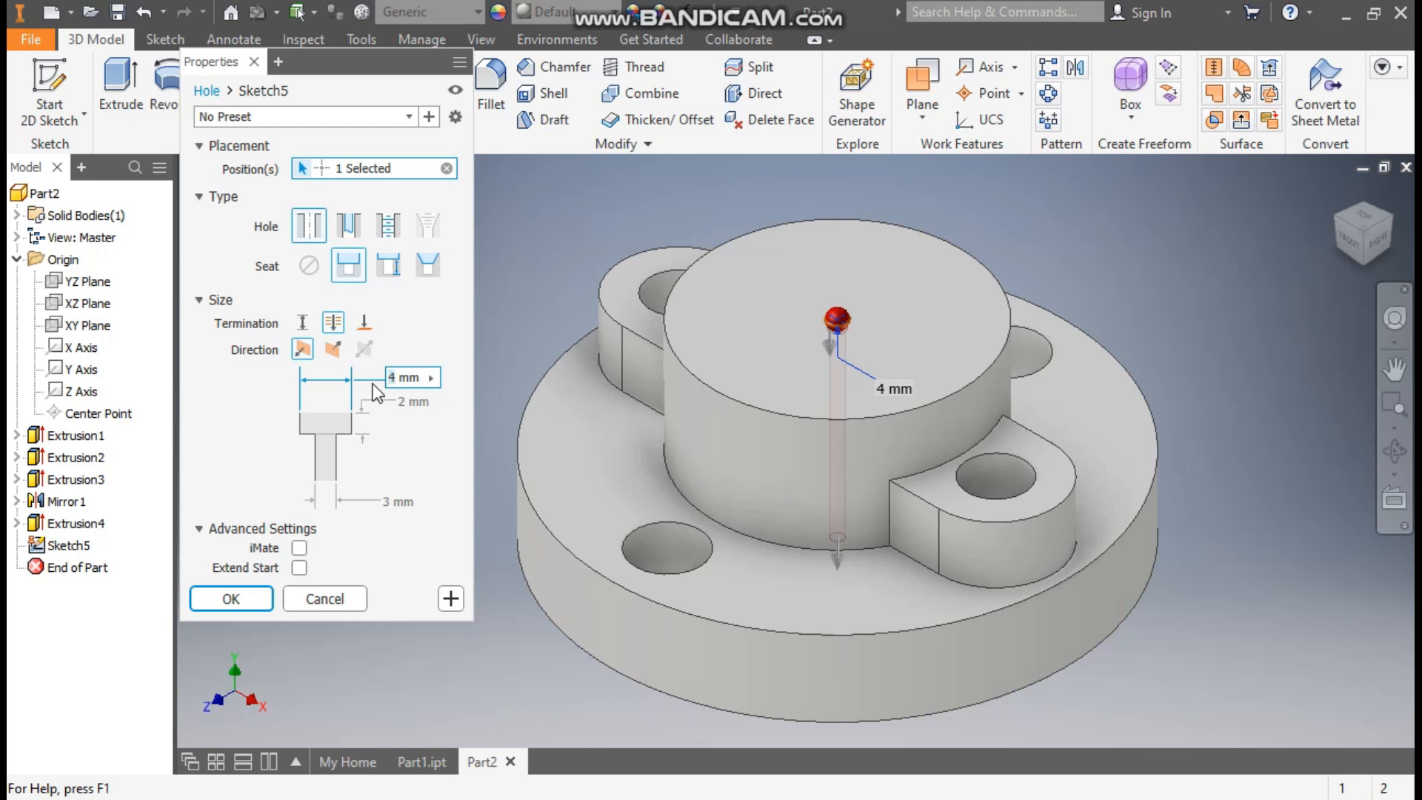
pyautogui.write('2')
pyautogui.click(401, 406)
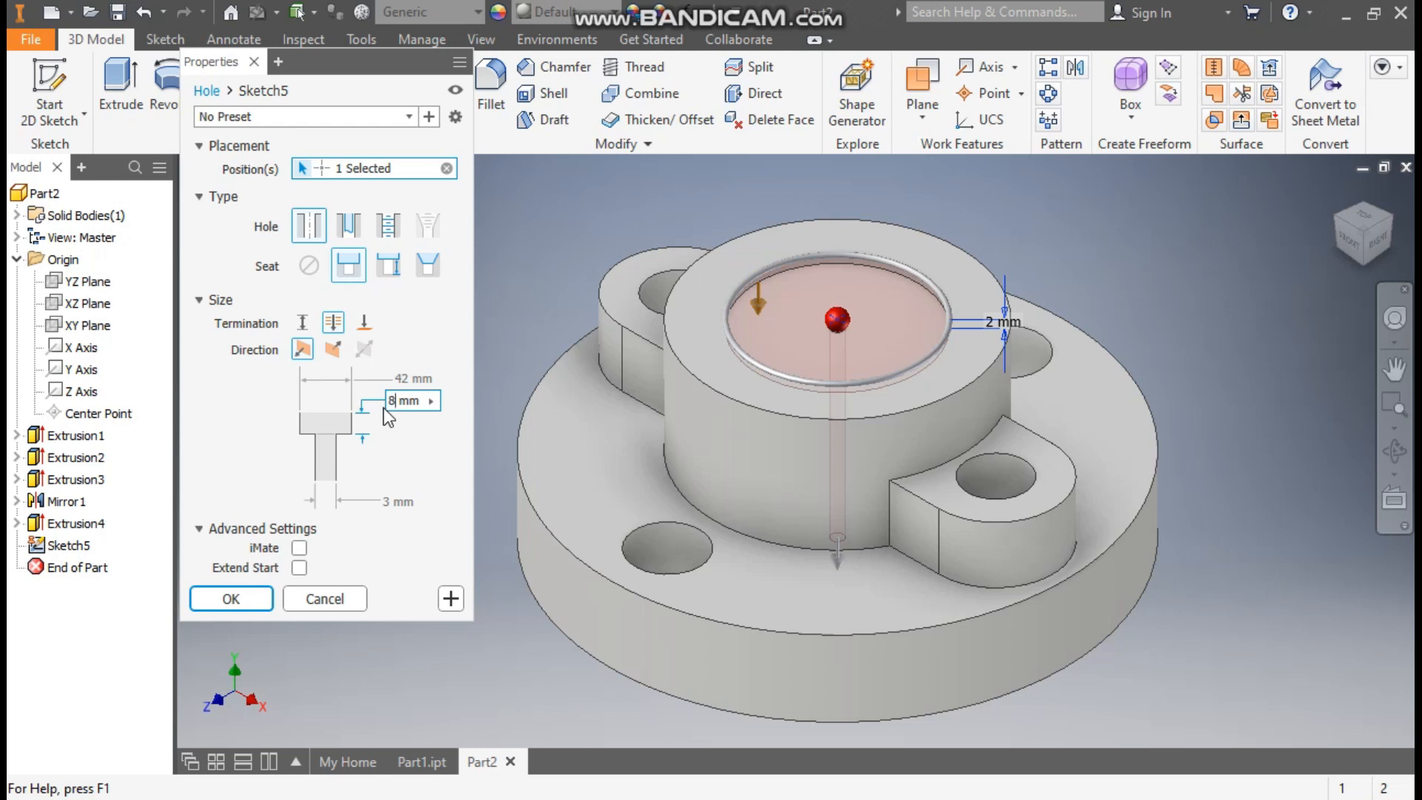
pyautogui.click(391, 502)
pyautogui.click(380, 502)
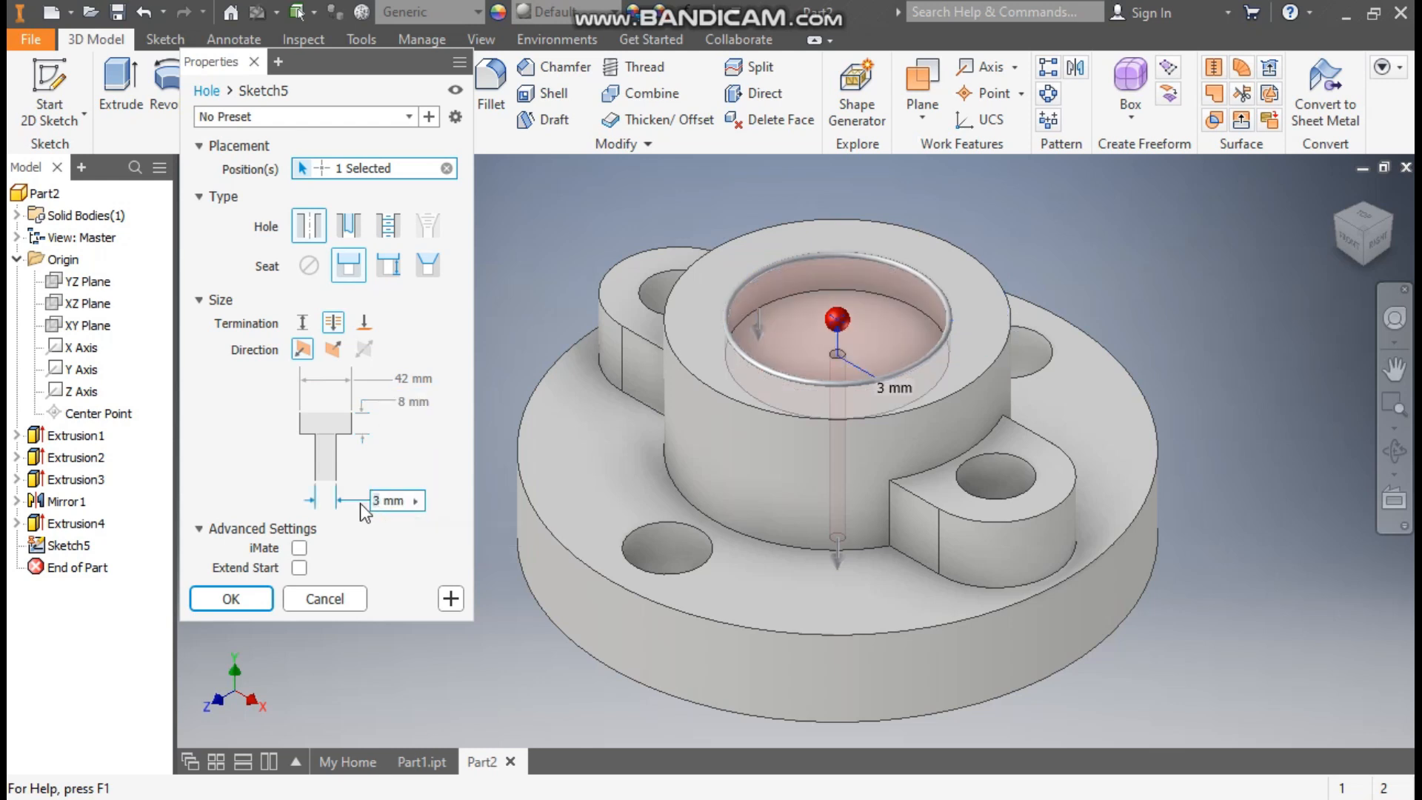
pyautogui.press('BackSpace')
pyautogui.write('25')
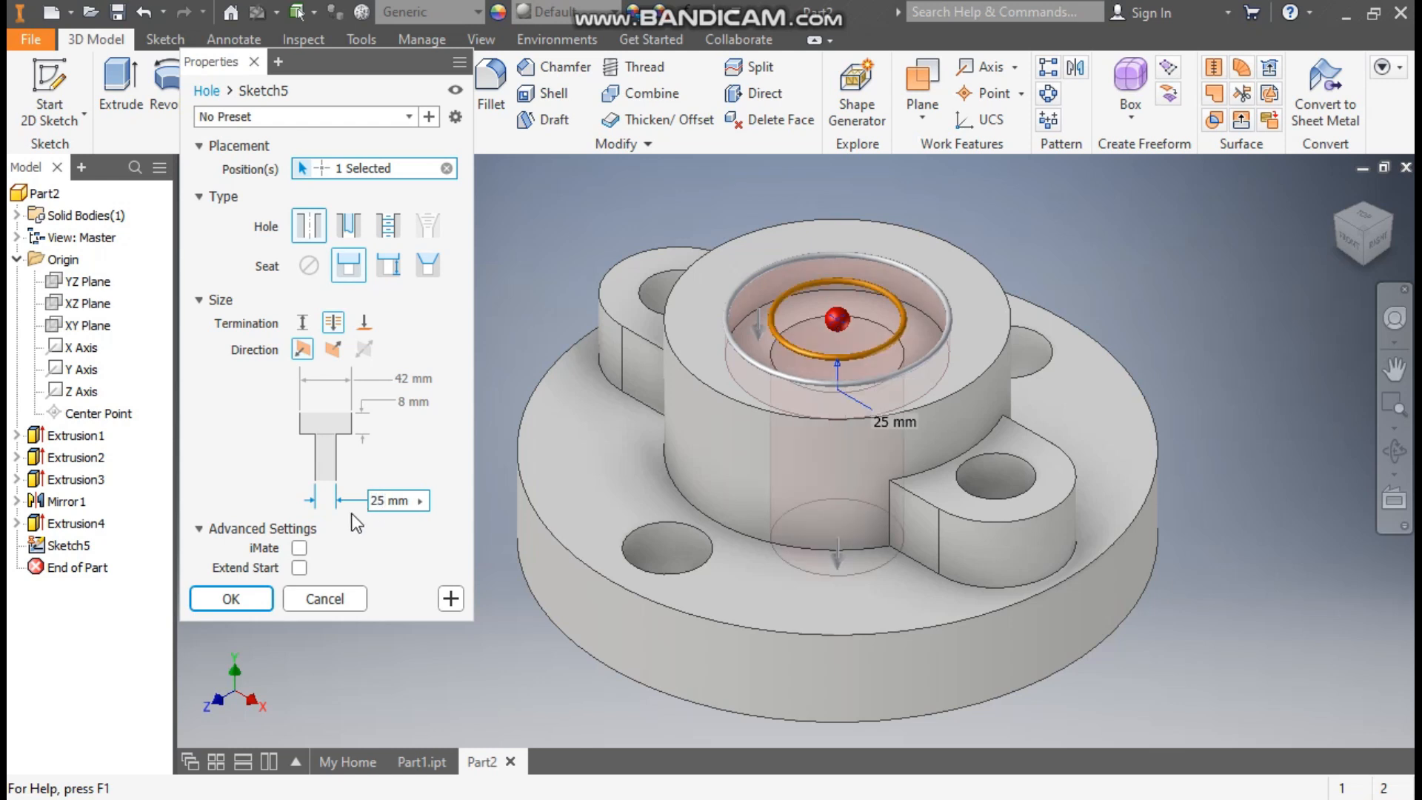
pyautogui.click(256, 598)
# Apply the Red appearance to the whole part
pyautogui.moveTo(1078, 335); pyautogui.dragTo(922, 324, button='middle')
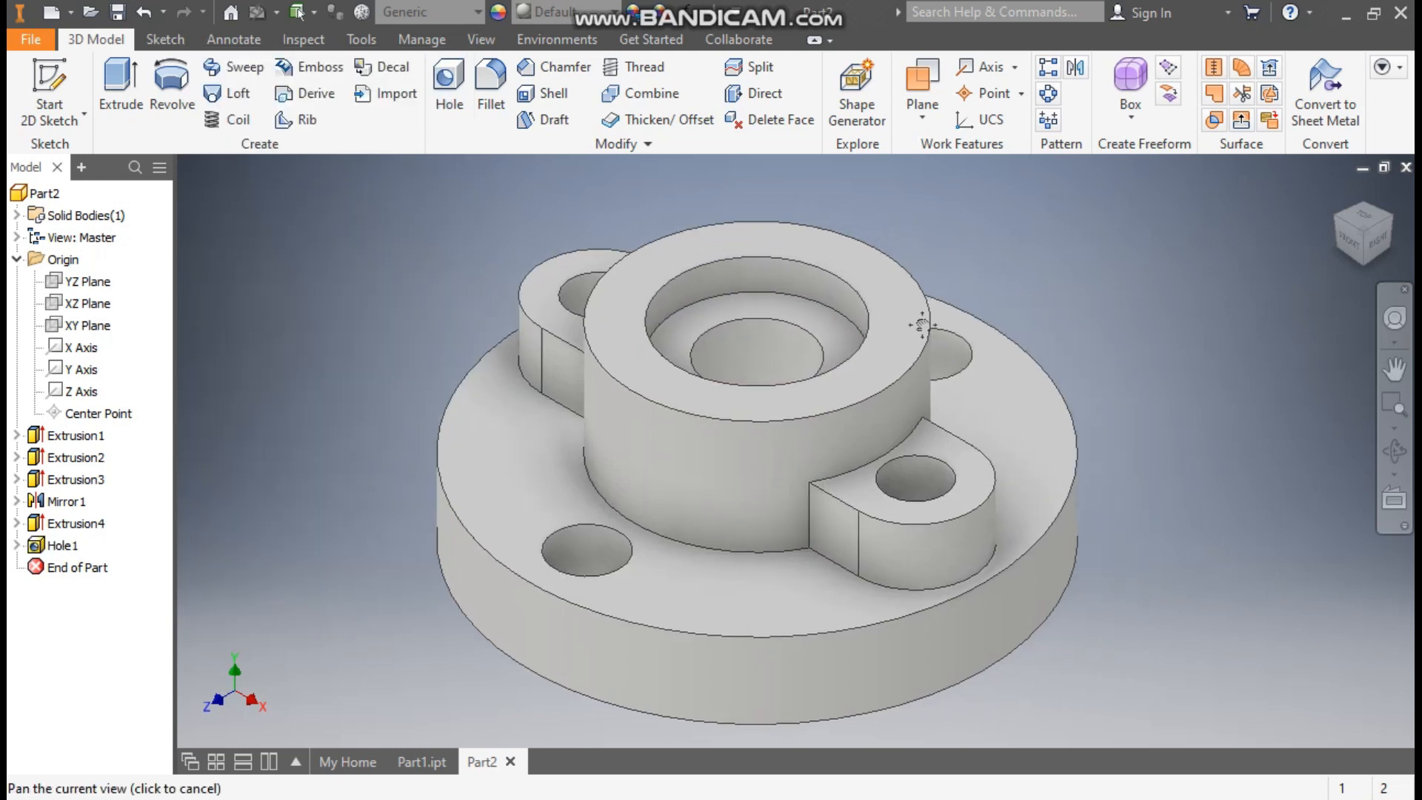
pyautogui.scroll(-3, 919, 334)
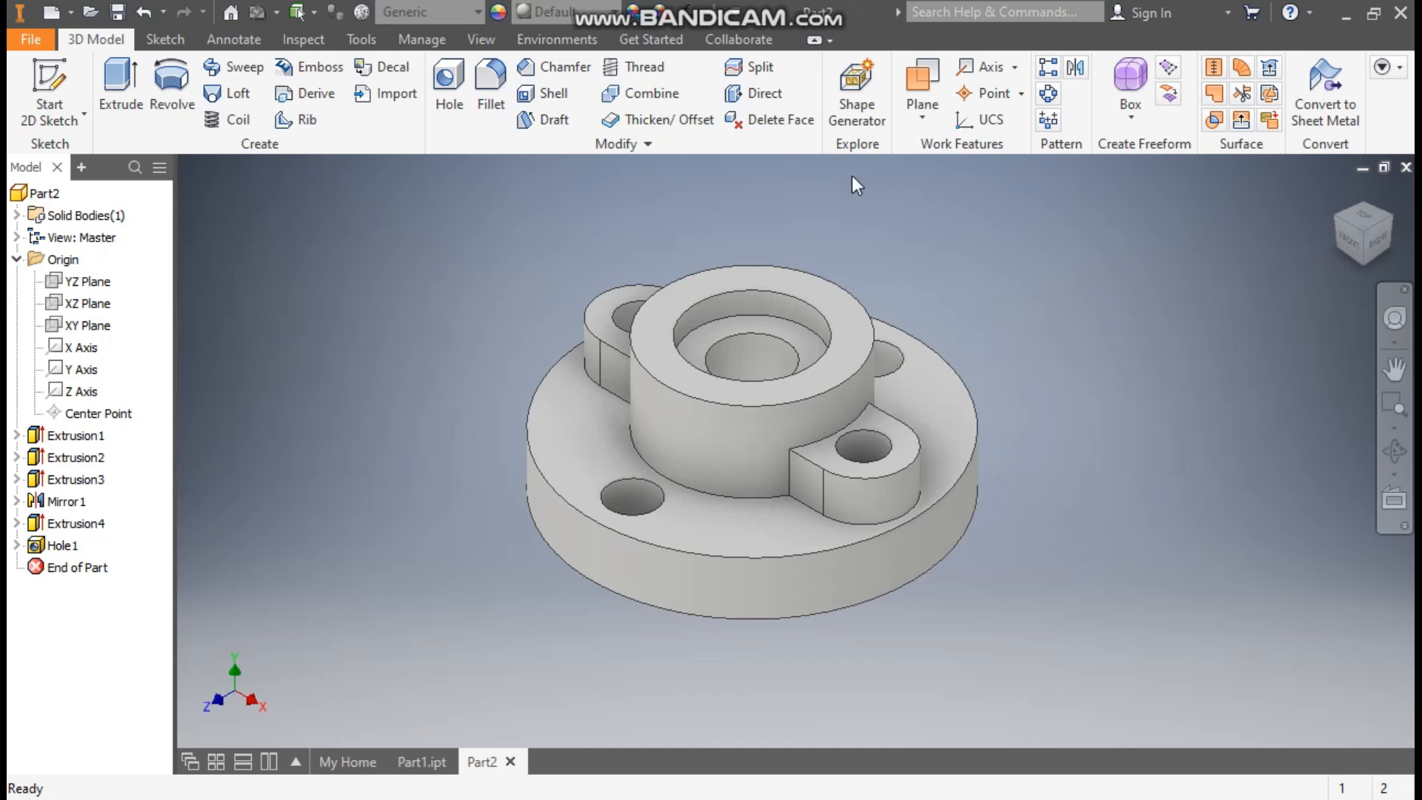
pyautogui.click(563, 12)
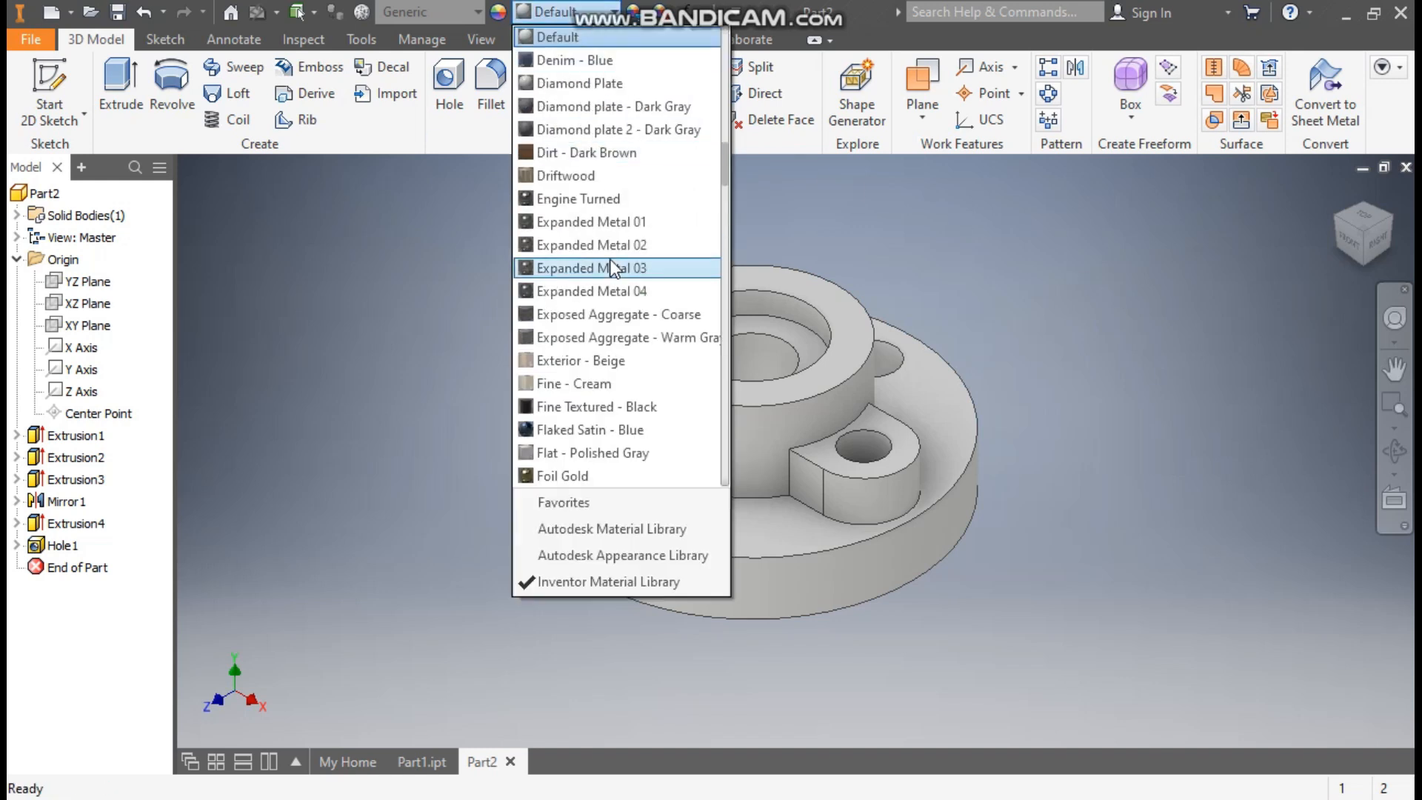
pyautogui.press('r')
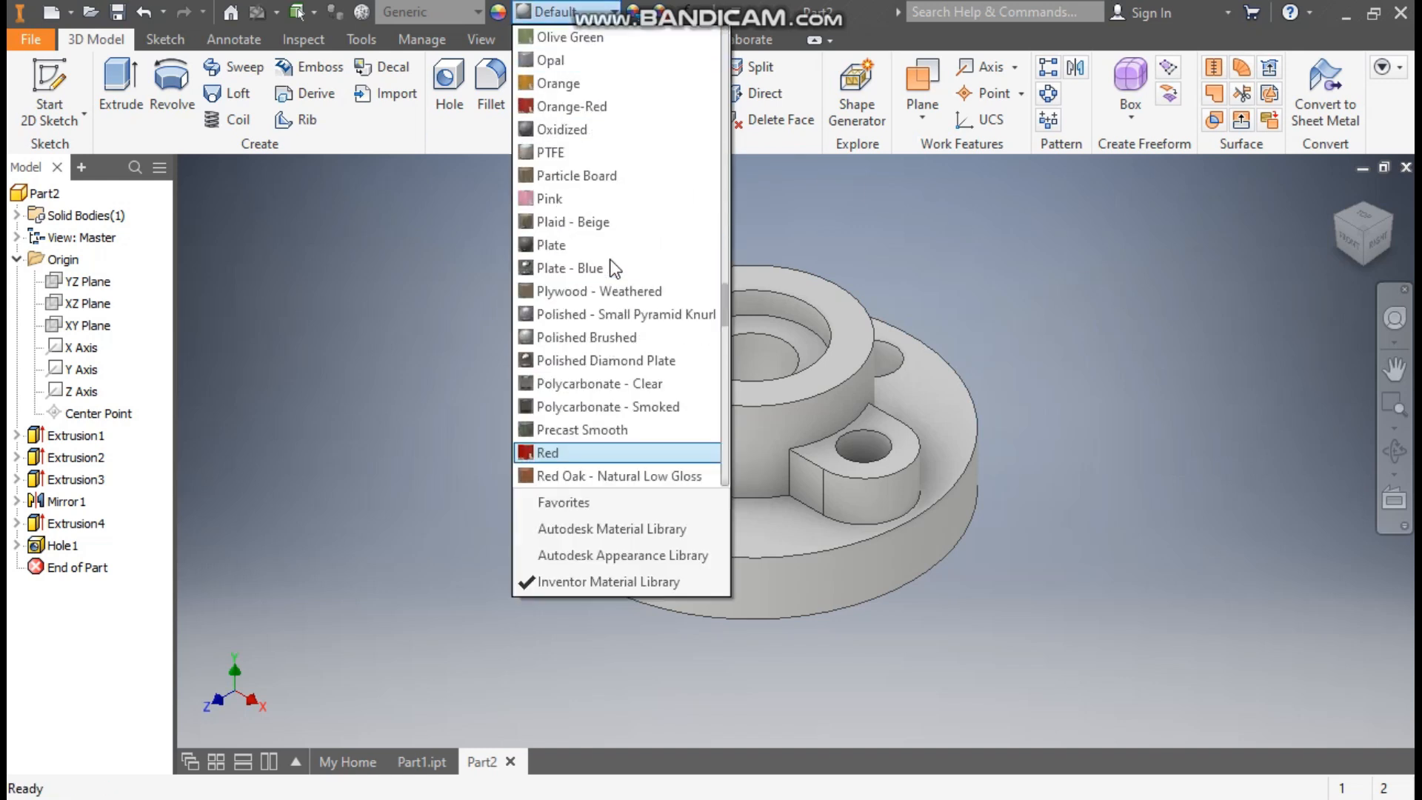
pyautogui.press('Return')
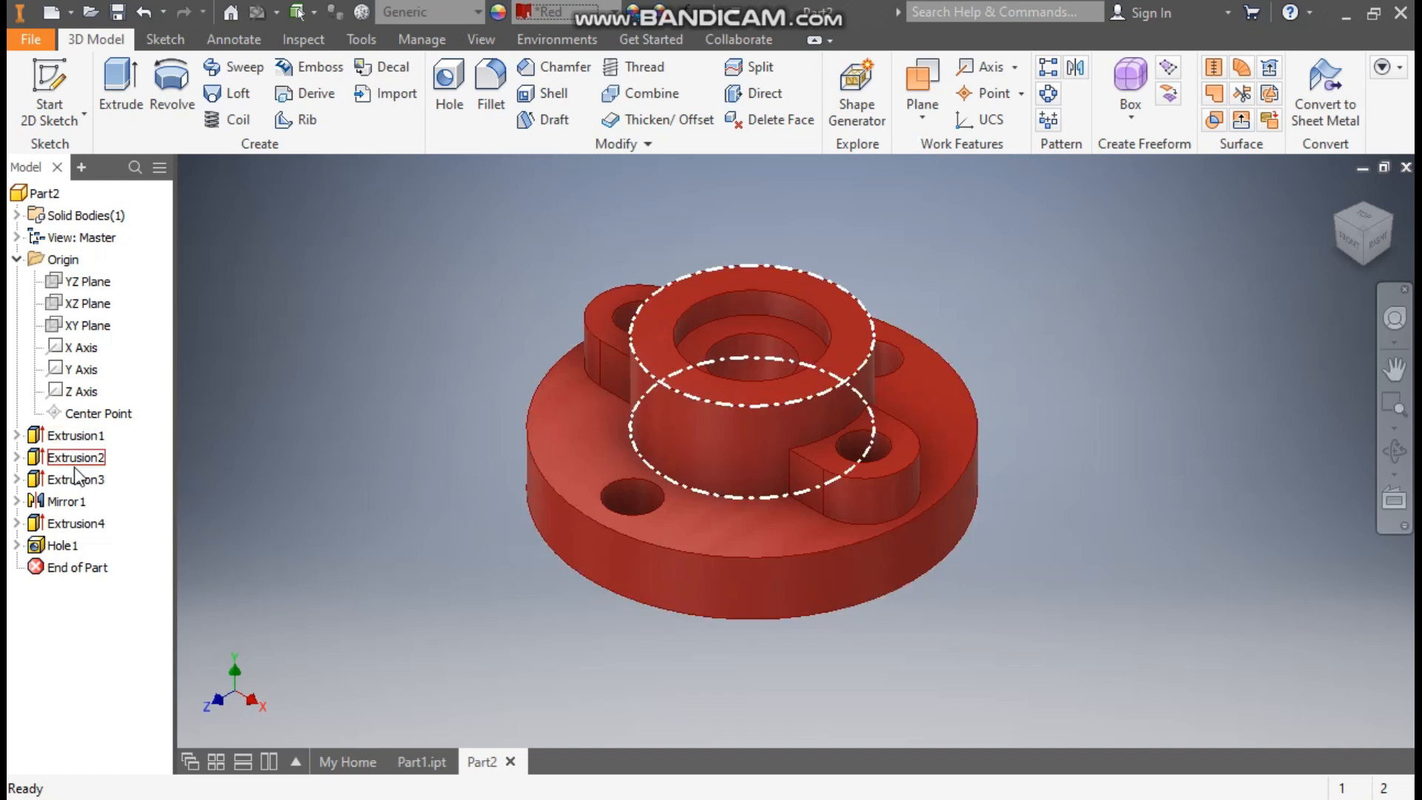
# Apply the Aluminum - Polished appearance to the inner faces of the counterbore, central bore, lug holes and flange holes
pyautogui.click(741, 359)
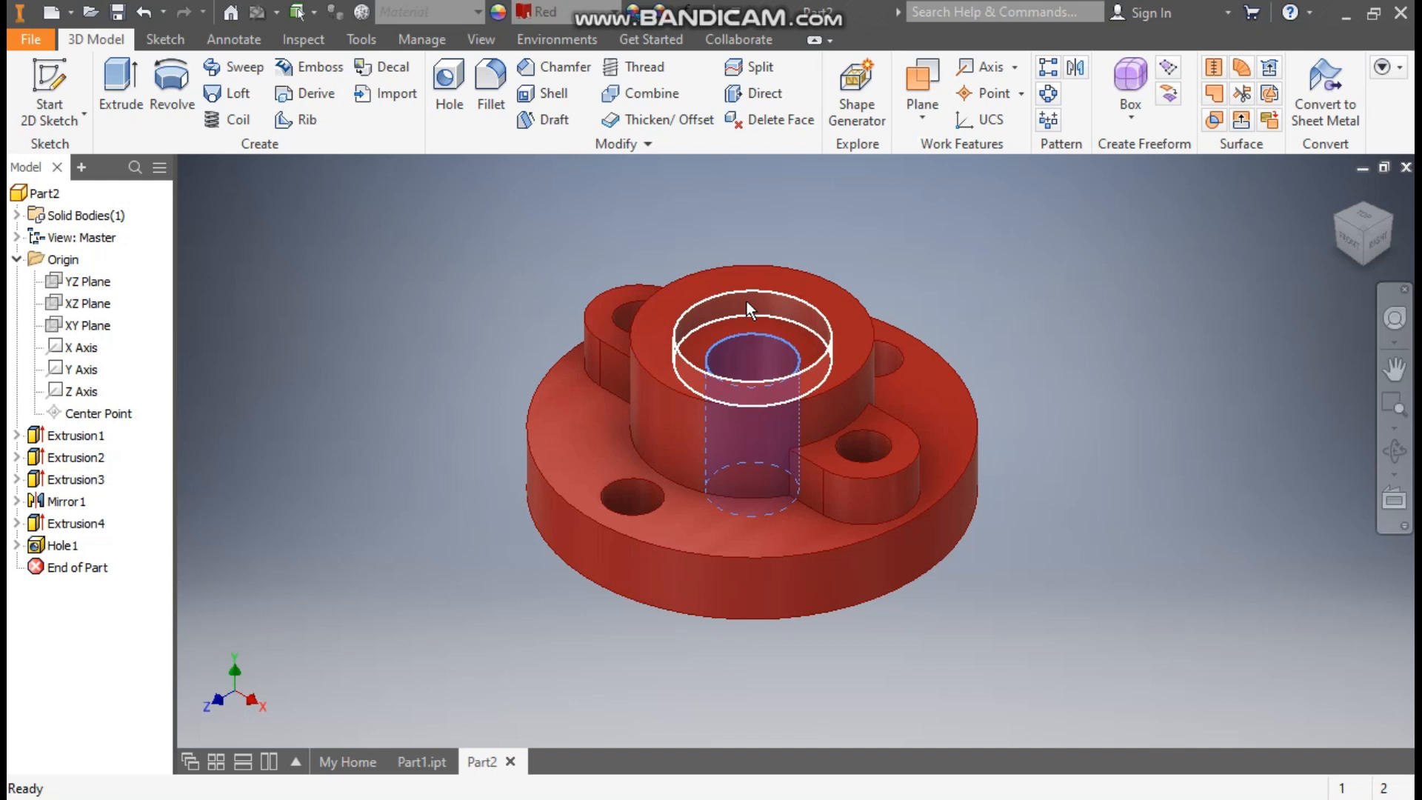
pyautogui.scroll(-5, 626, 313)
pyautogui.scroll(5, 585, 322)
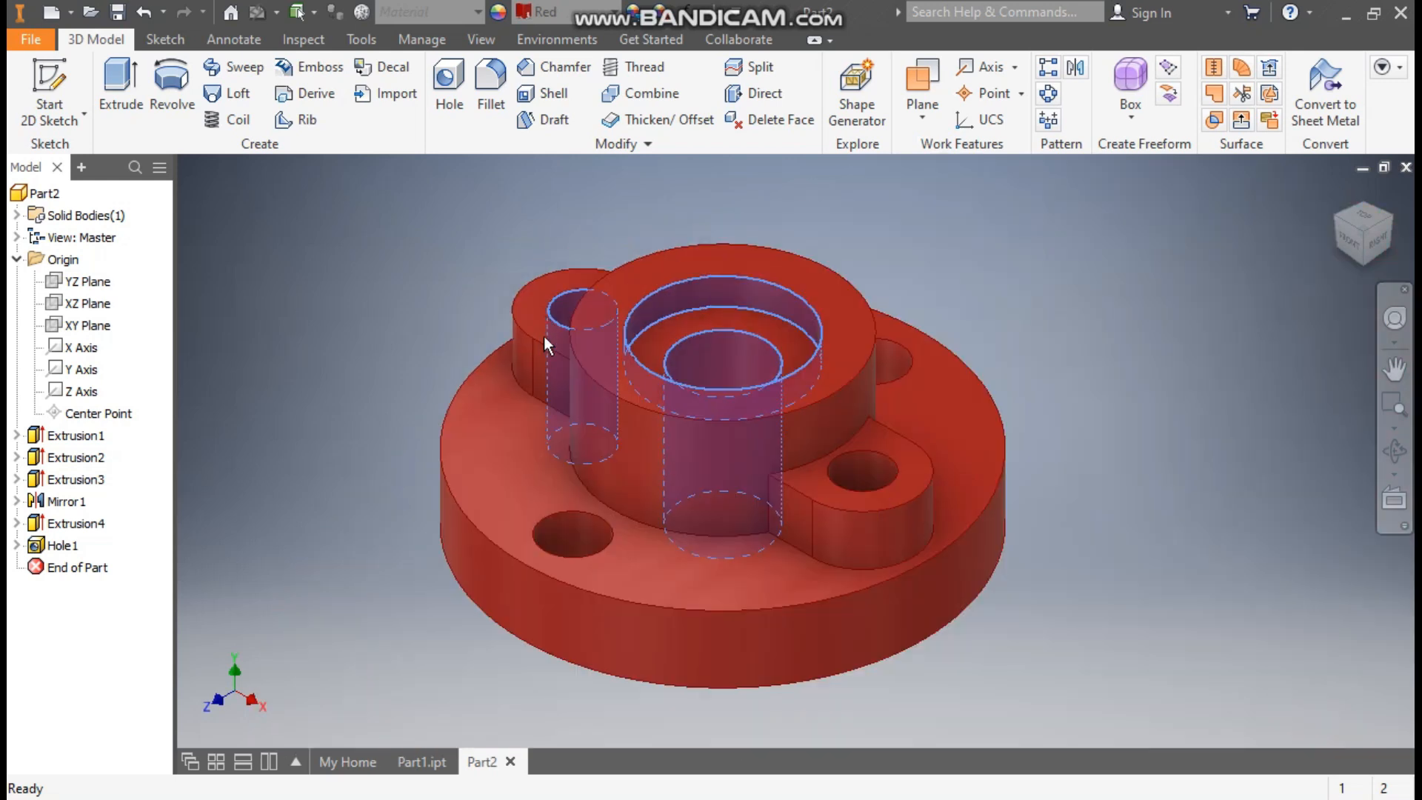
pyautogui.scroll(-3, 563, 548)
pyautogui.scroll(3, 644, 533)
pyautogui.scroll(-3, 689, 557)
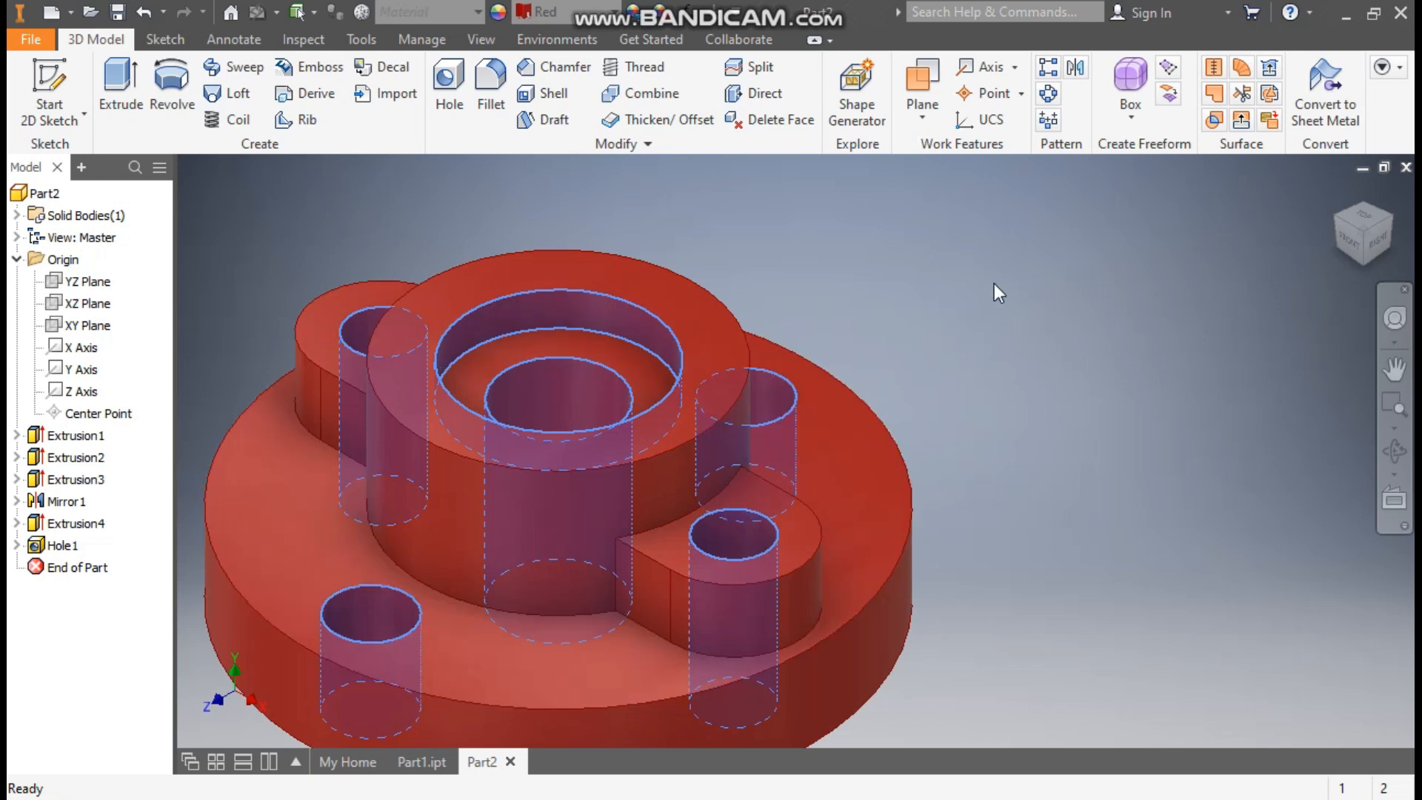
pyautogui.click(614, 13)
pyautogui.scroll(20, 620, 242)
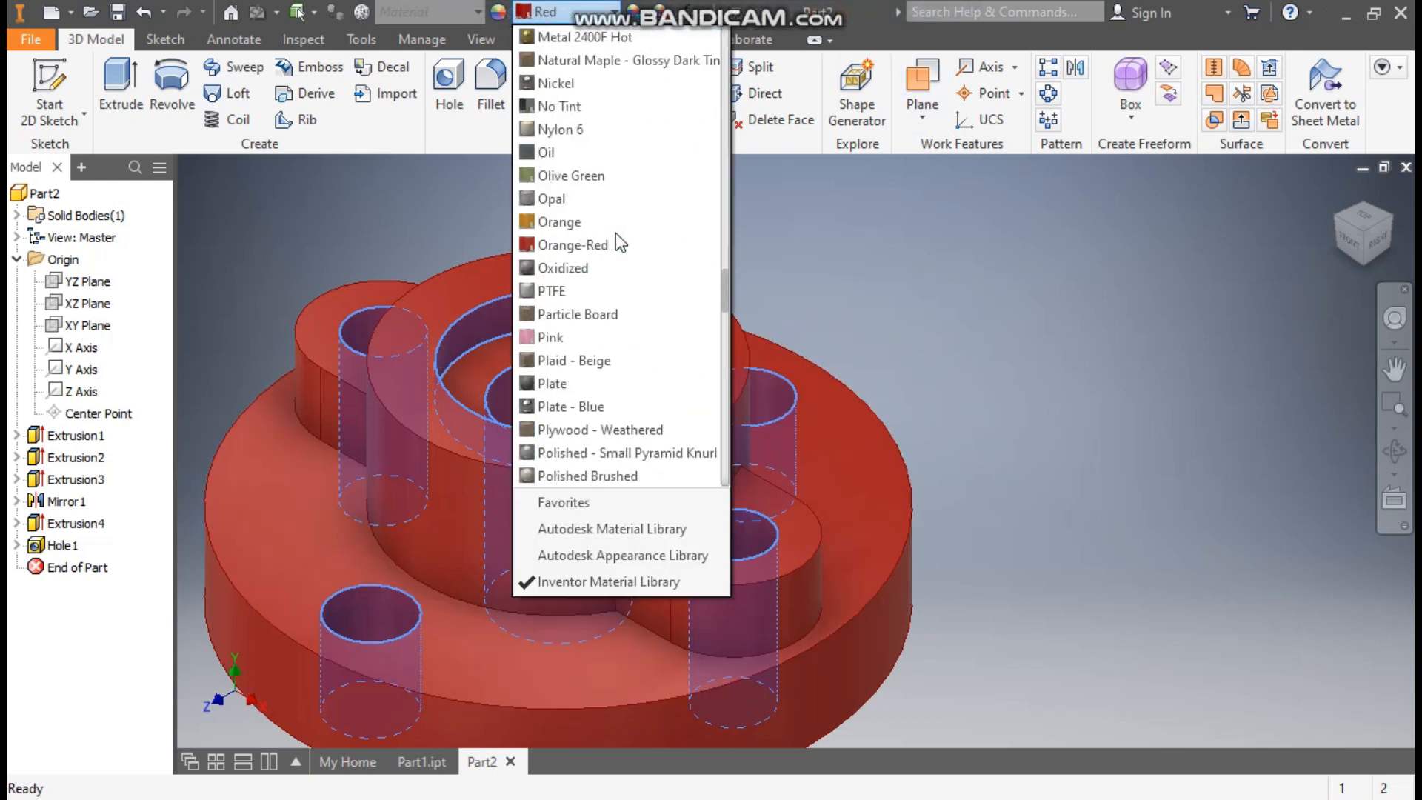
pyautogui.scroll(15, 616, 236)
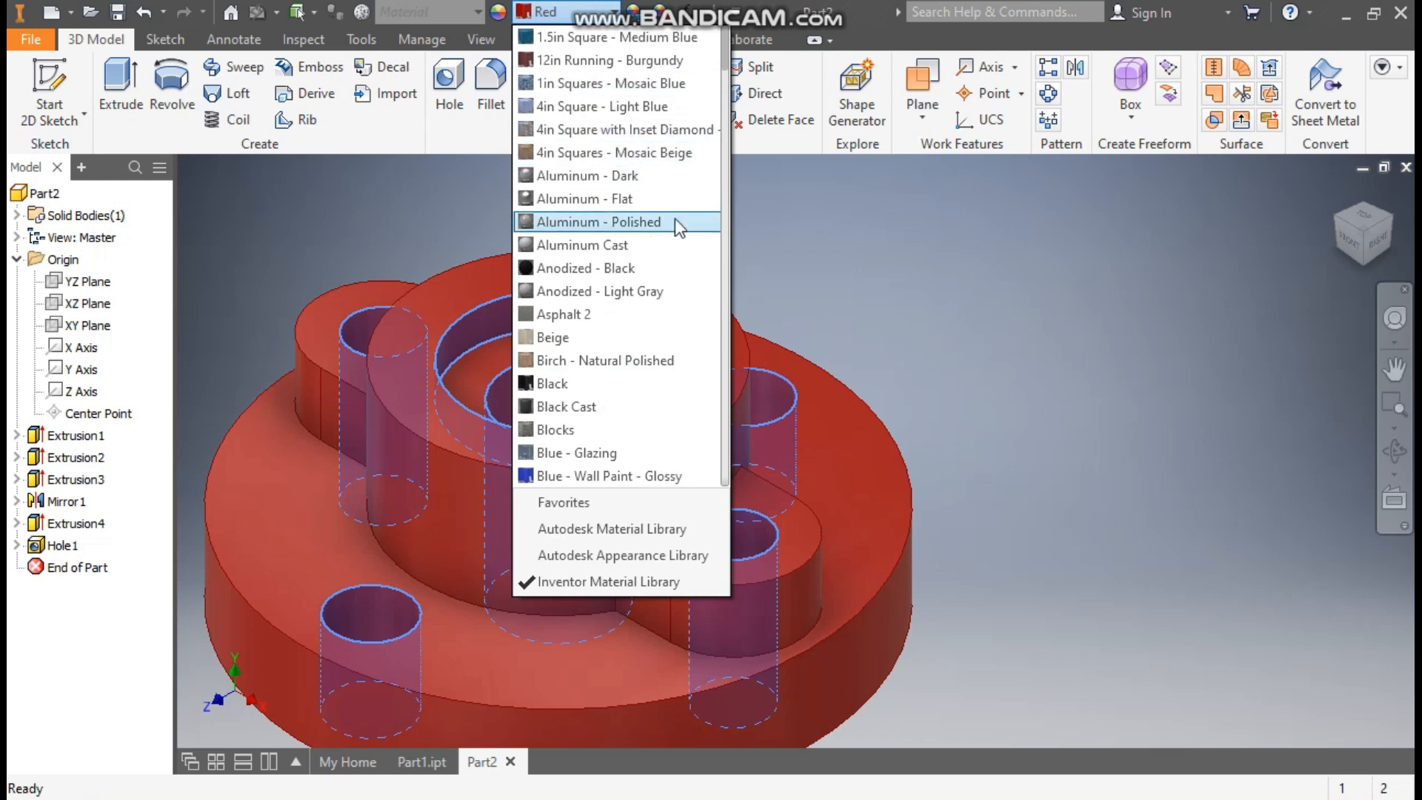
pyautogui.click(640, 222)
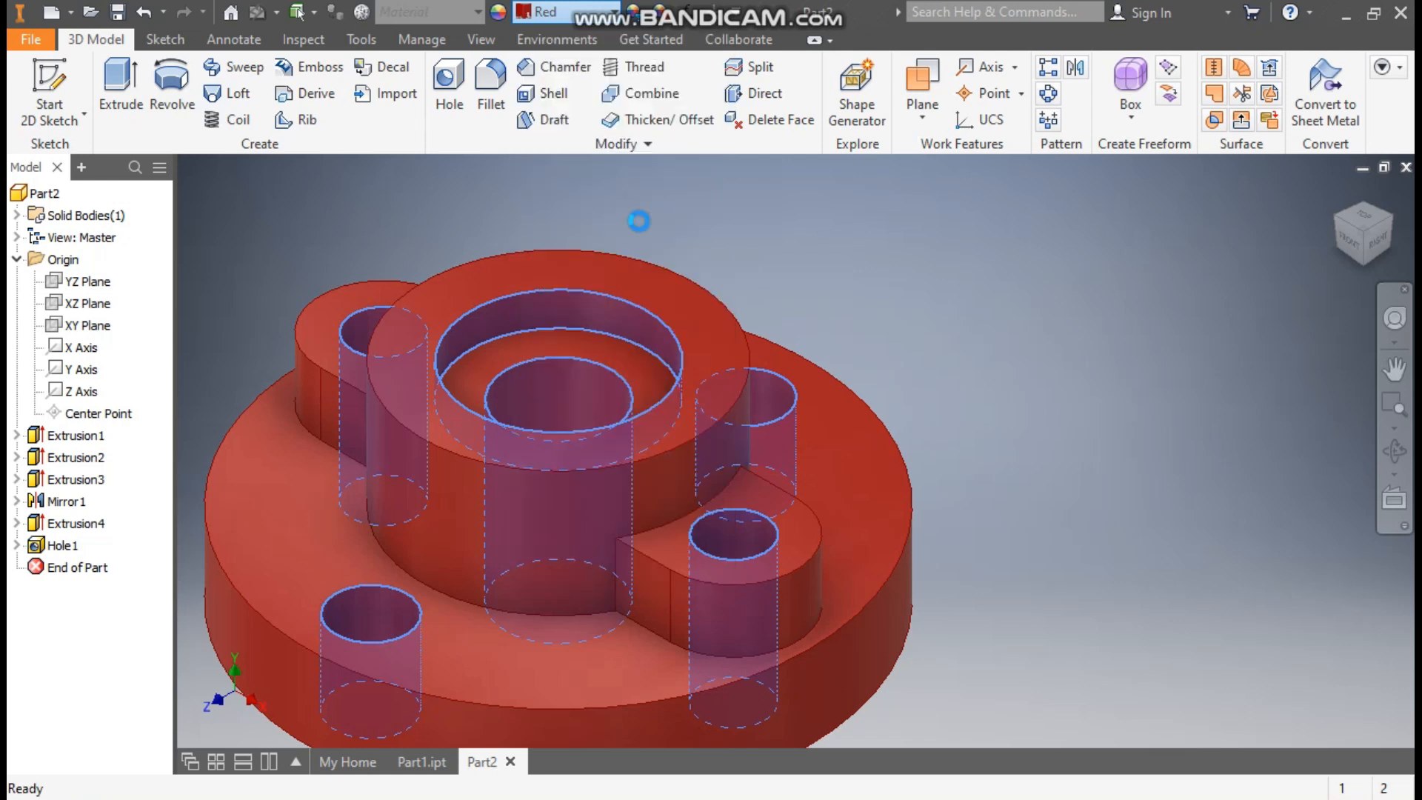
pyautogui.moveTo(978, 306); pyautogui.dragTo(1168, 218, button='middle')
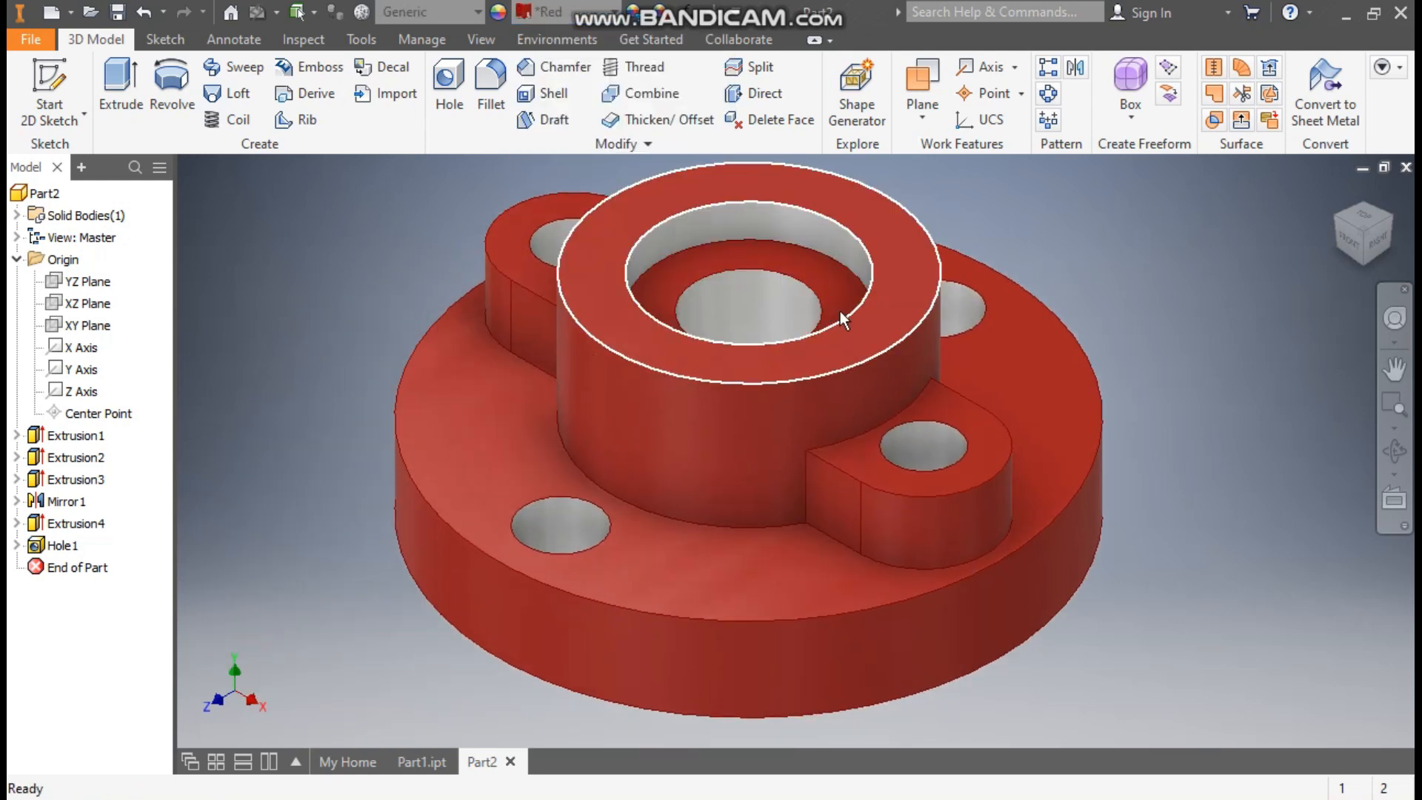
# Fillet the edges where the central boss and both lugs meet the flange's top face with a 2 mm radius
pyautogui.click(646, 510)
pyautogui.click(673, 492)
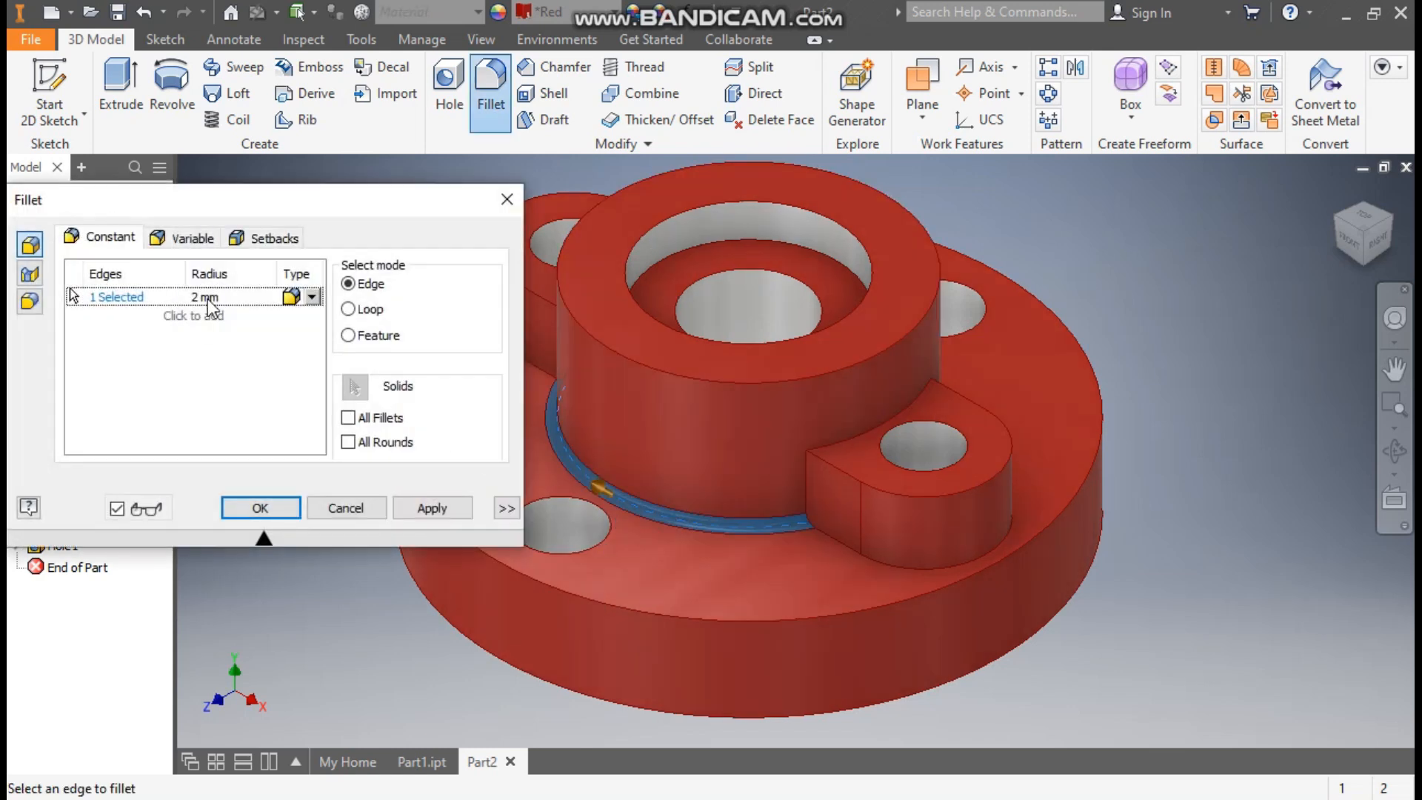
pyautogui.click(948, 565)
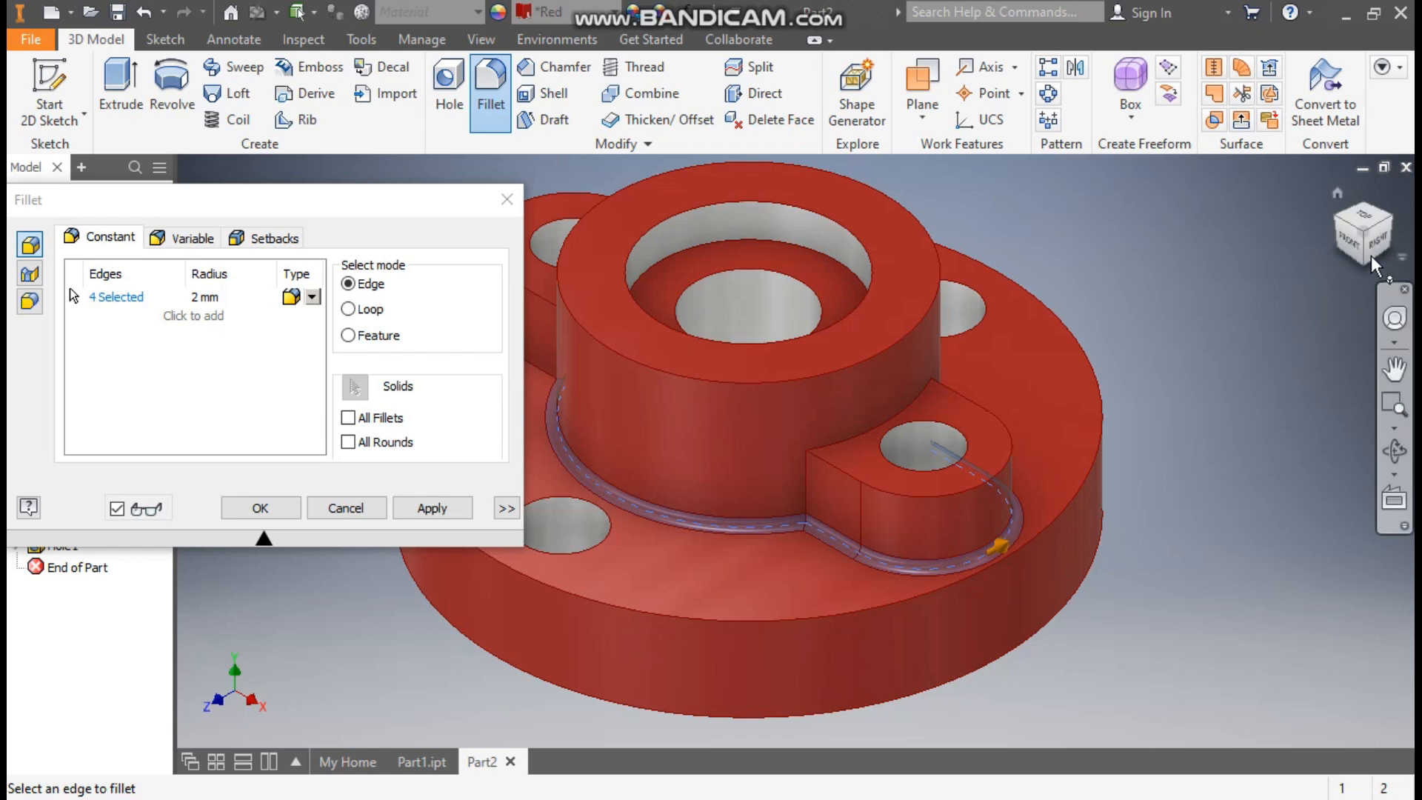
pyautogui.click(1392, 216)
pyautogui.scroll(3, 811, 444)
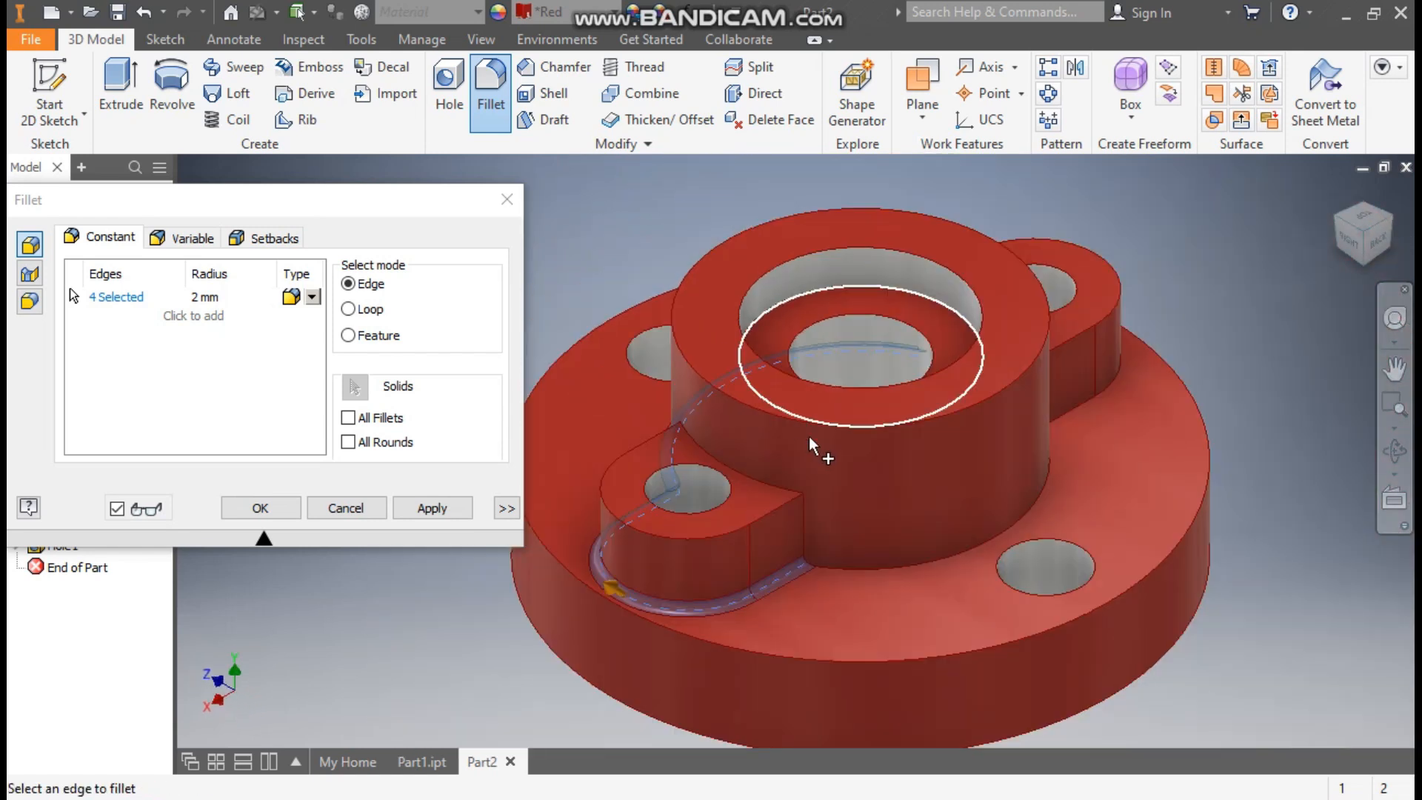
pyautogui.click(885, 567)
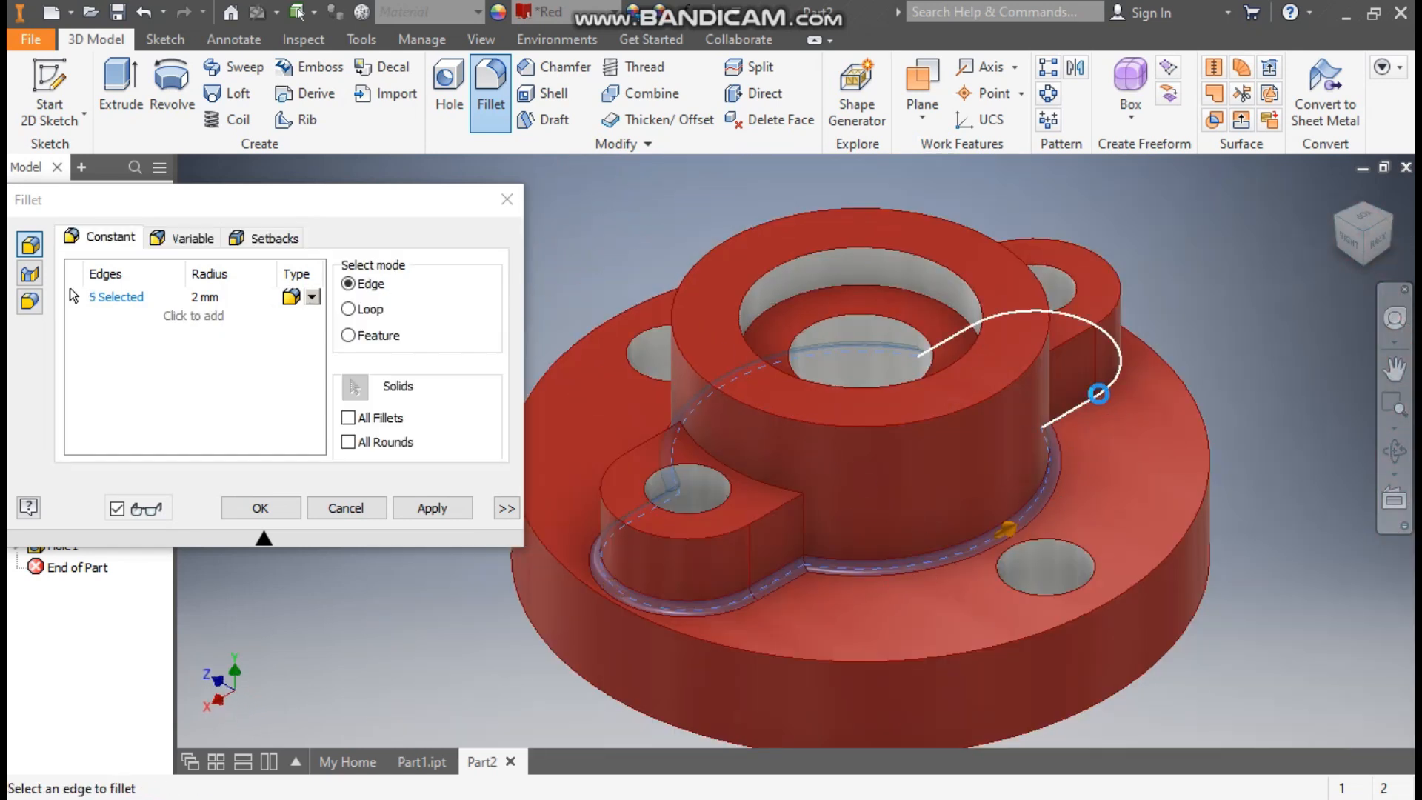
pyautogui.click(1099, 393)
pyautogui.click(1333, 223)
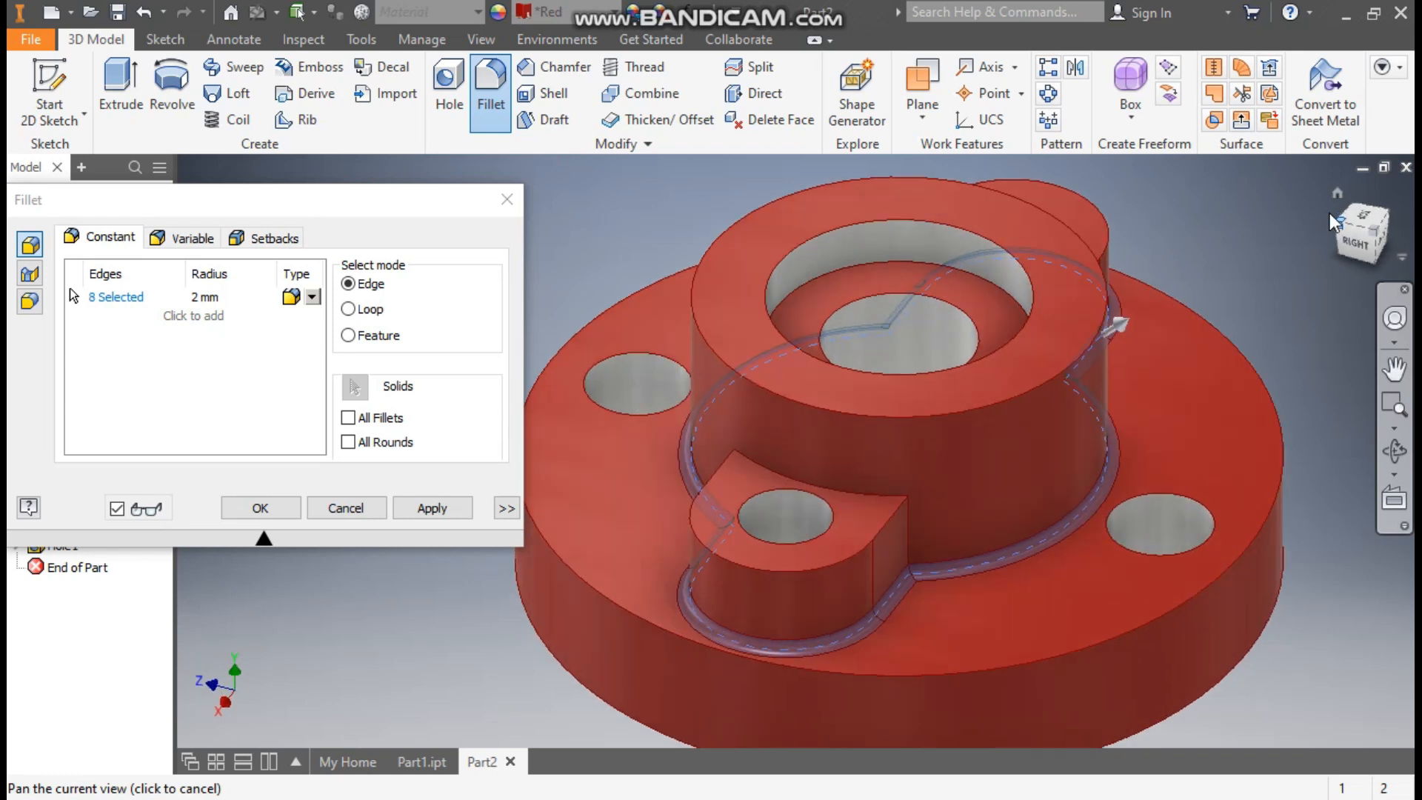
pyautogui.scroll(4, 825, 569)
pyautogui.moveTo(970, 512); pyautogui.dragTo(800, 487, button='middle')
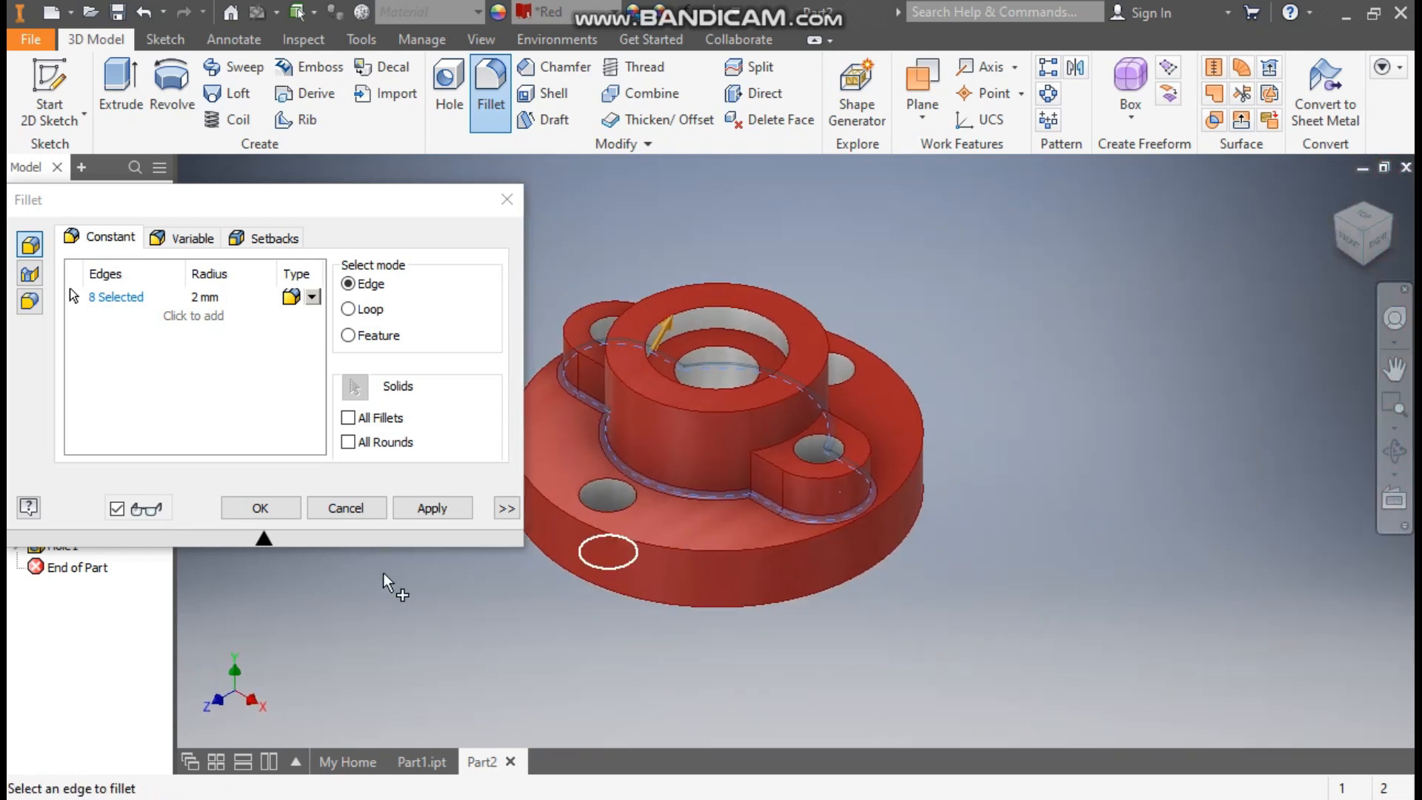
pyautogui.click(261, 508)
pyautogui.scroll(-2, 571, 657)
pyautogui.moveTo(506, 649); pyautogui.dragTo(476, 676, button='middle')
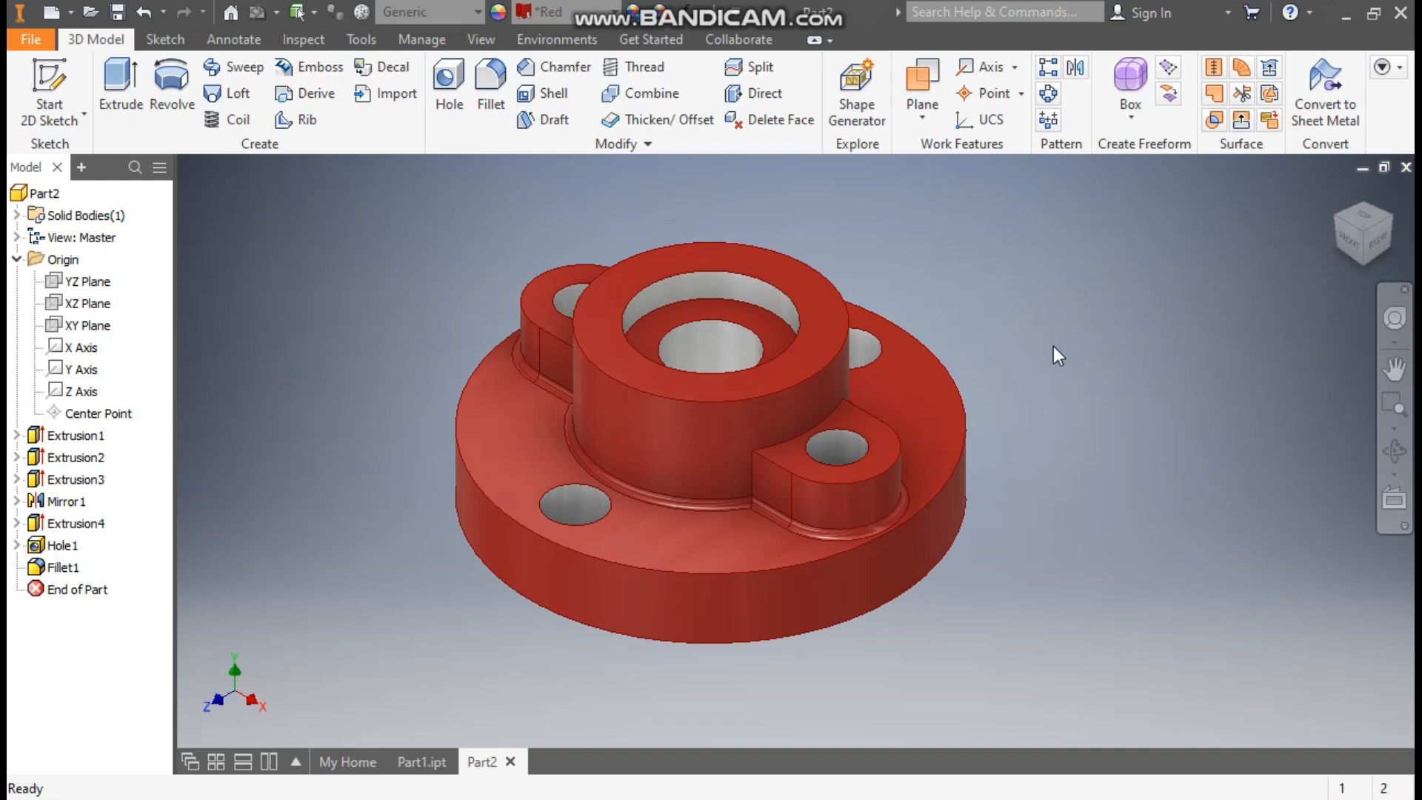